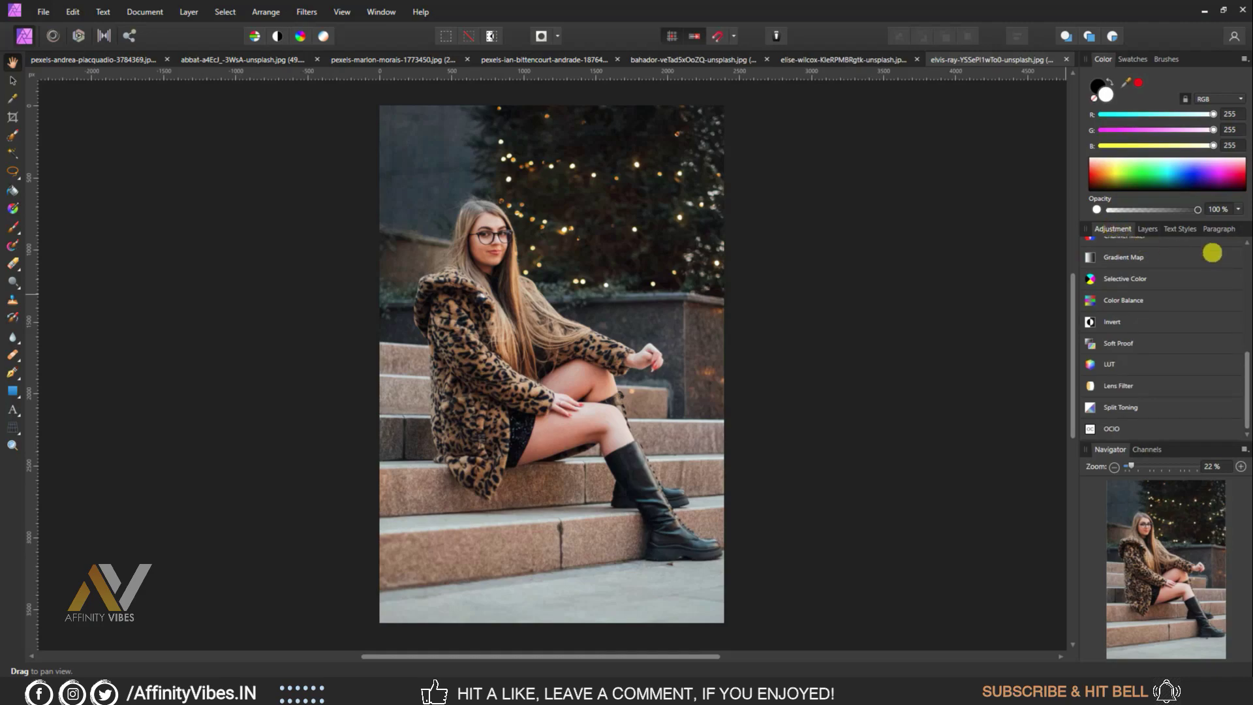
Step: Apply the Pro Pastel Effect LUT preset to the woman-on-steps photo and view its layer stack
scroll(1225, 254, up, 1)
scroll(1214, 274, down, 1)
click(1152, 362)
scroll(1176, 299, down, 3)
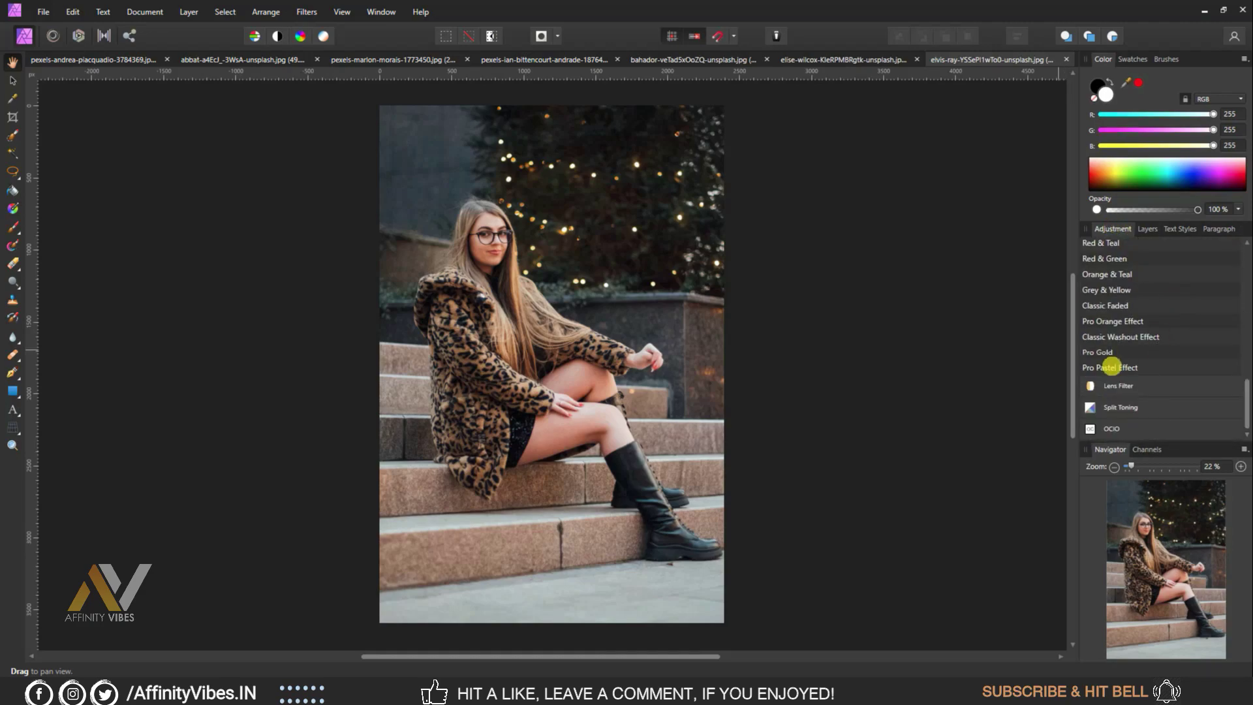
click(1113, 368)
click(1009, 345)
click(1147, 228)
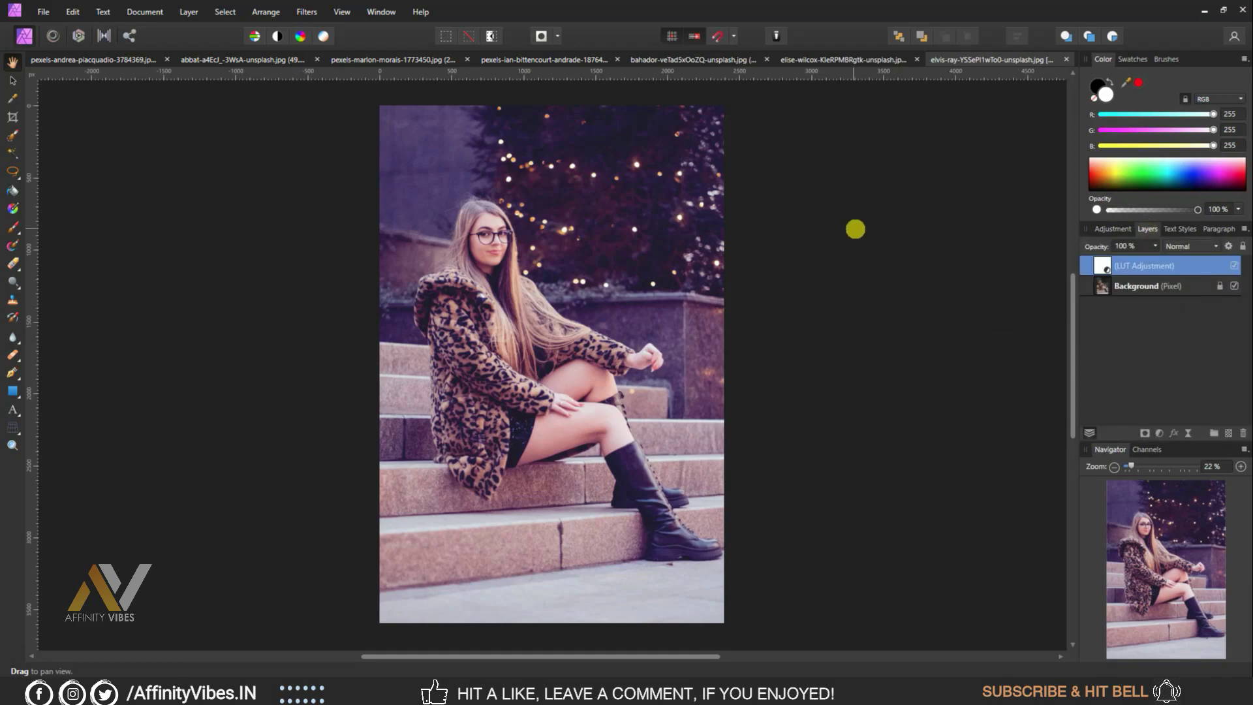
key(ctrl+plus)
Step: Cycle through the hat, blonde, flower, green, beanie and bubble-blowing photo tabs
click(832, 61)
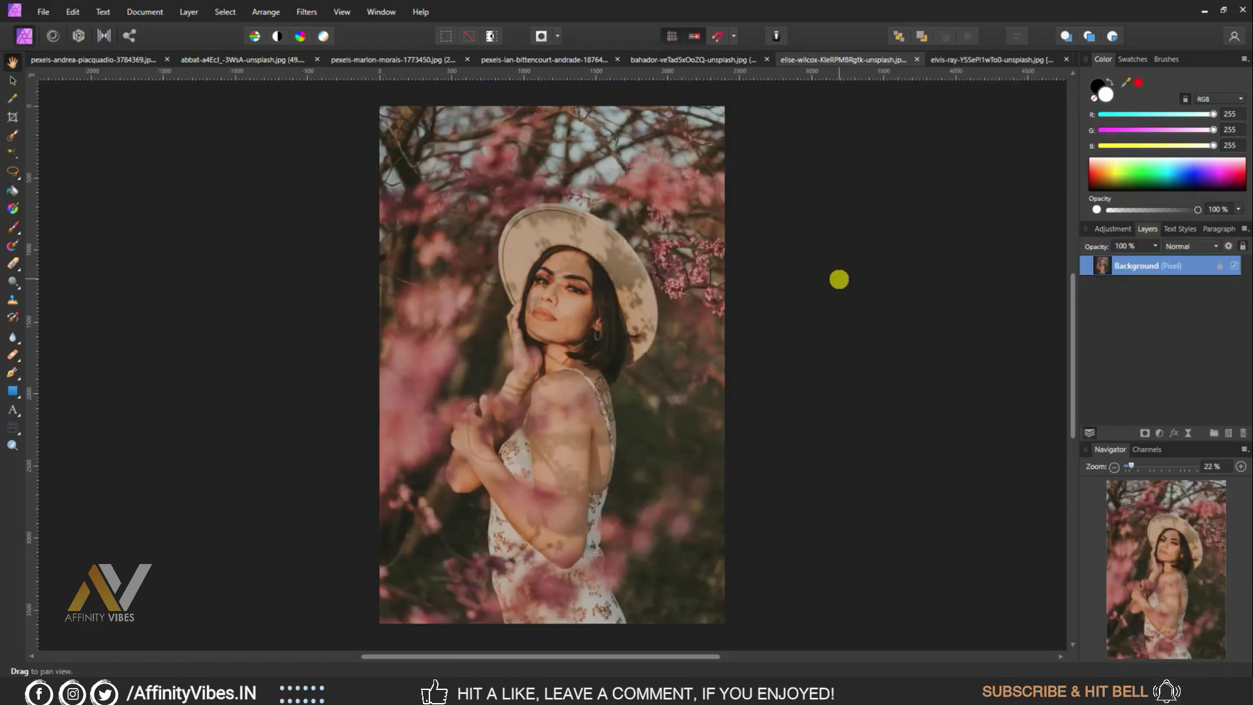
click(696, 59)
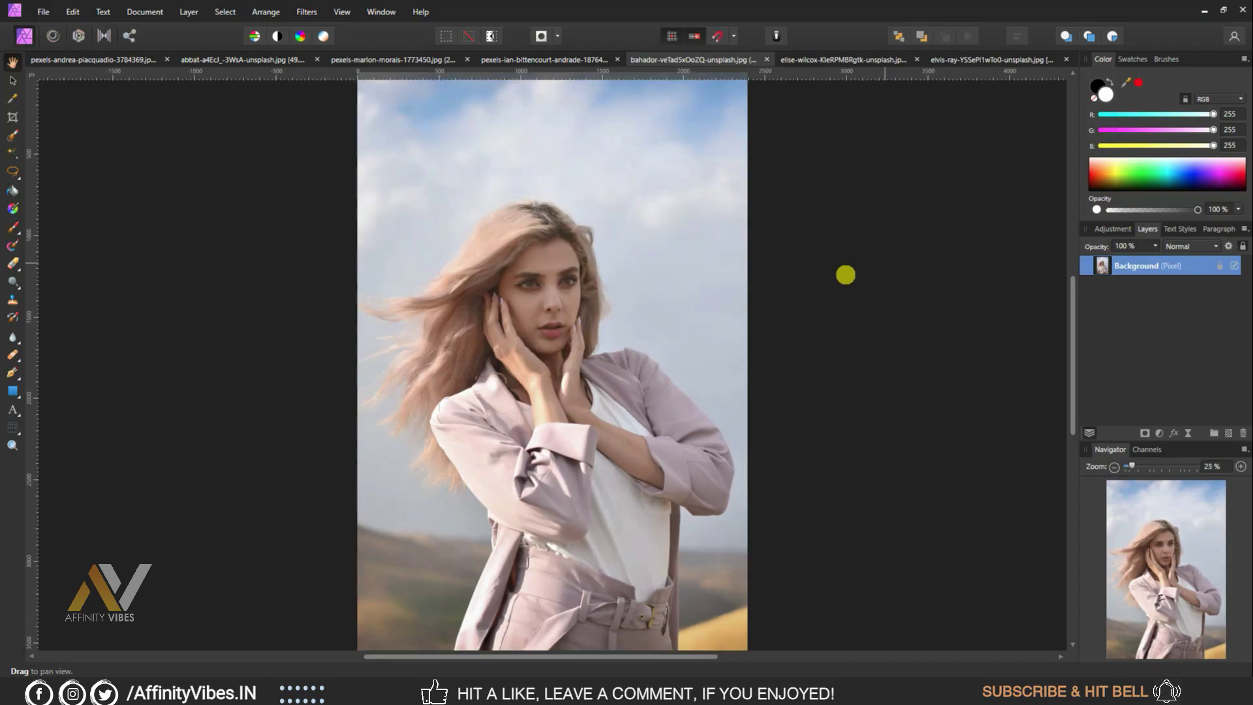
click(554, 58)
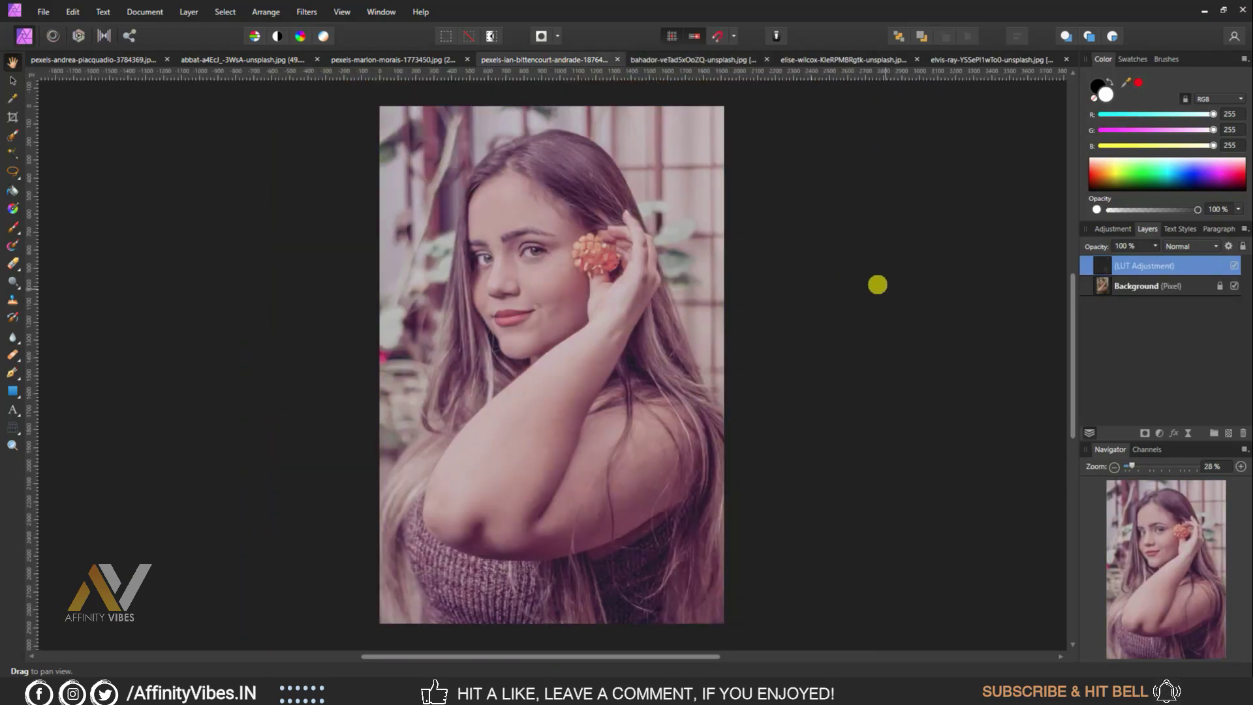
click(415, 59)
click(277, 60)
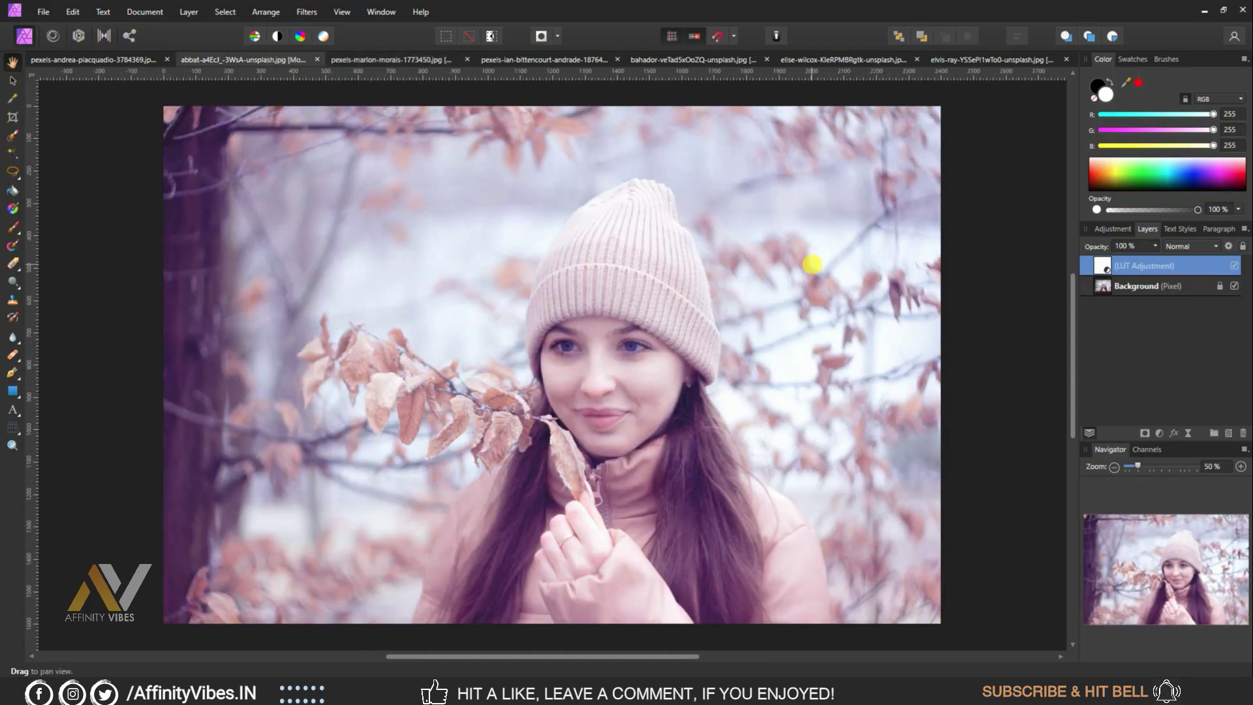
click(131, 61)
click(12, 61)
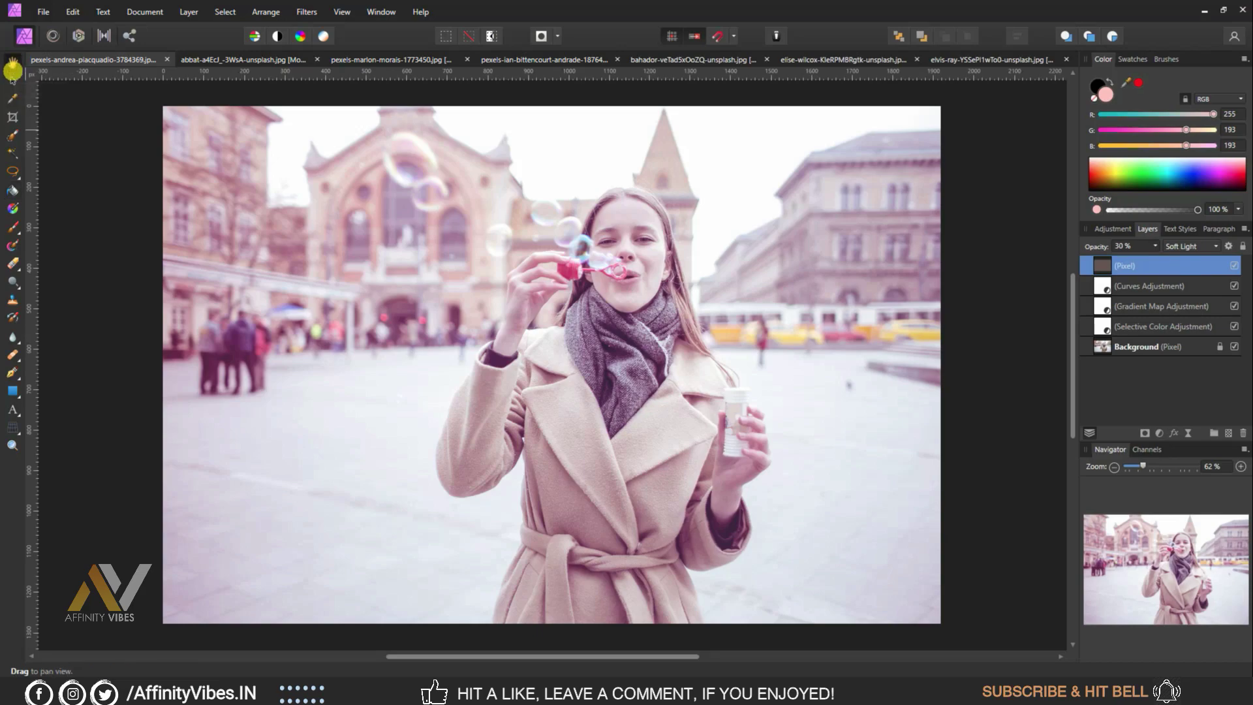
Step: Toggle the pastel LUT off and on for the beanie and green photos to compare
click(280, 59)
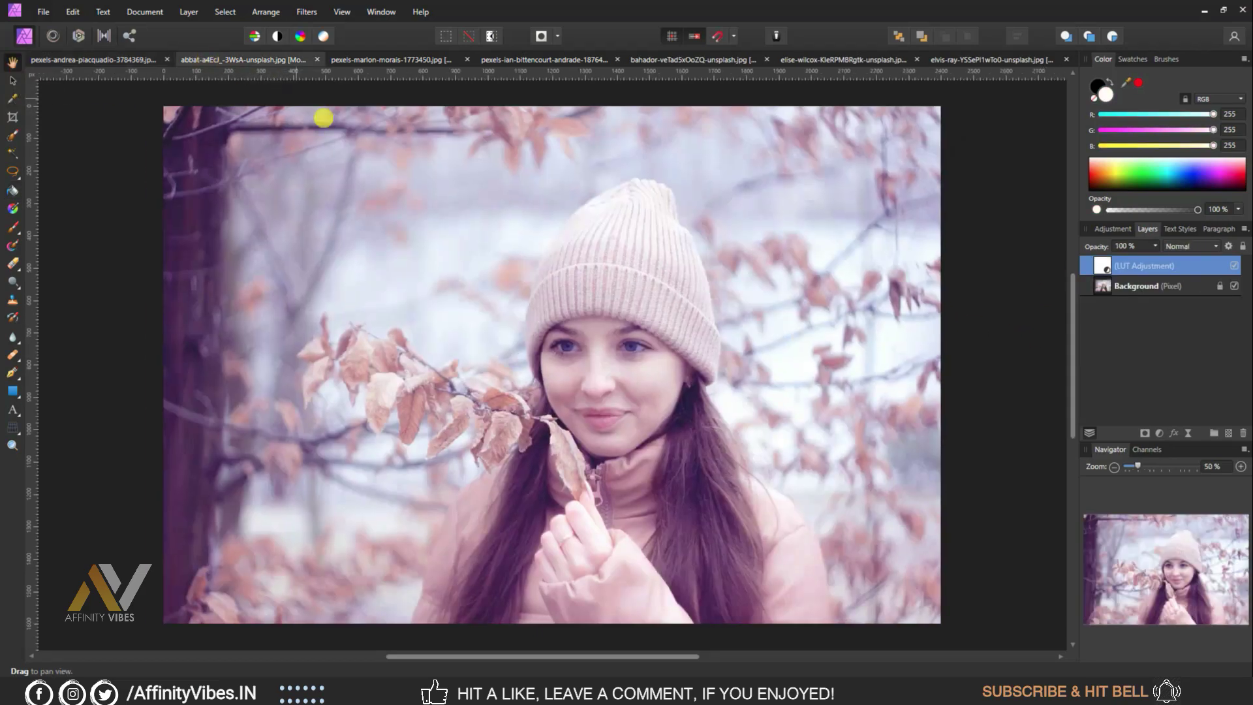
click(1234, 265)
click(1234, 265)
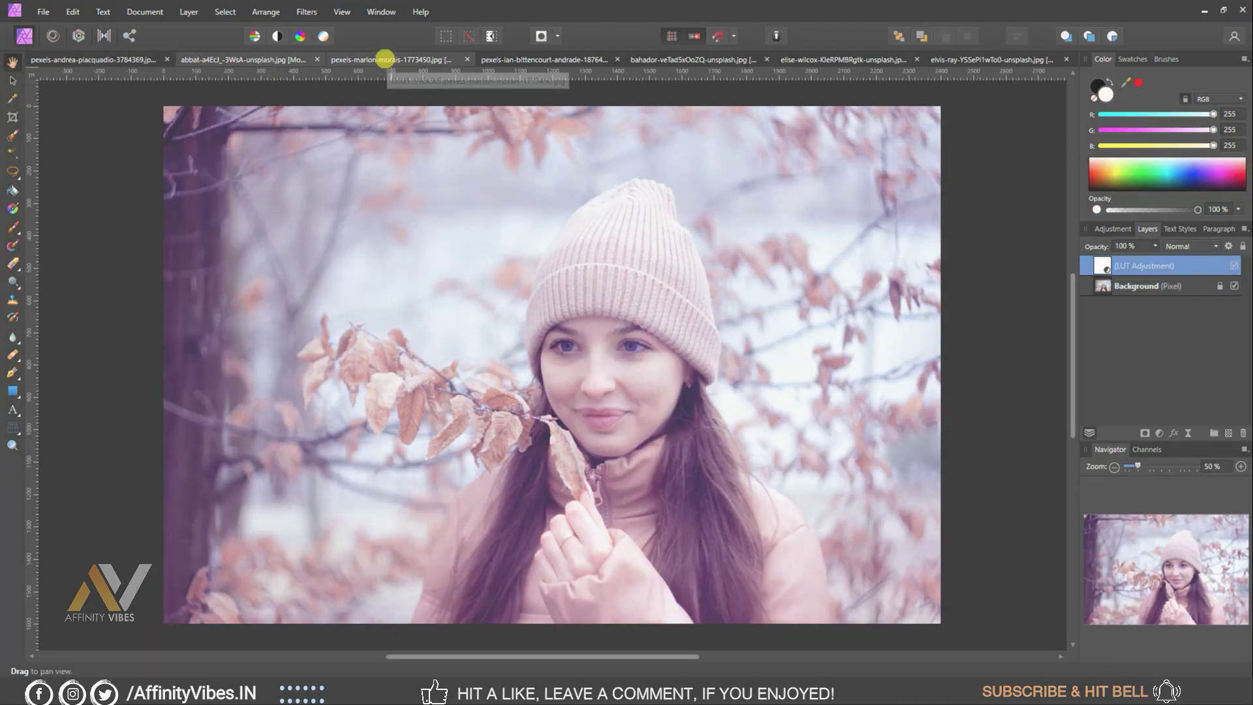
click(392, 60)
click(1234, 265)
click(1234, 264)
click(1233, 265)
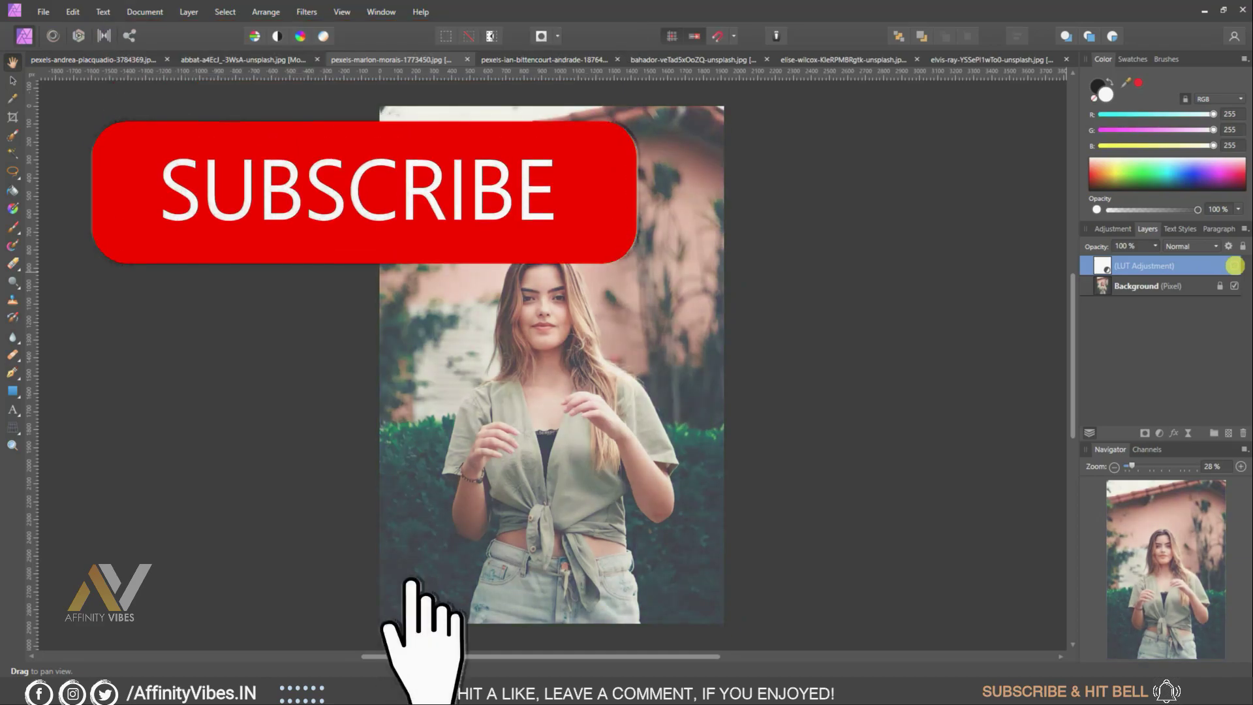
click(1233, 265)
Step: Compare the LUT before/after on the blonde, blossom-hat and steps photos, zooming in
click(495, 60)
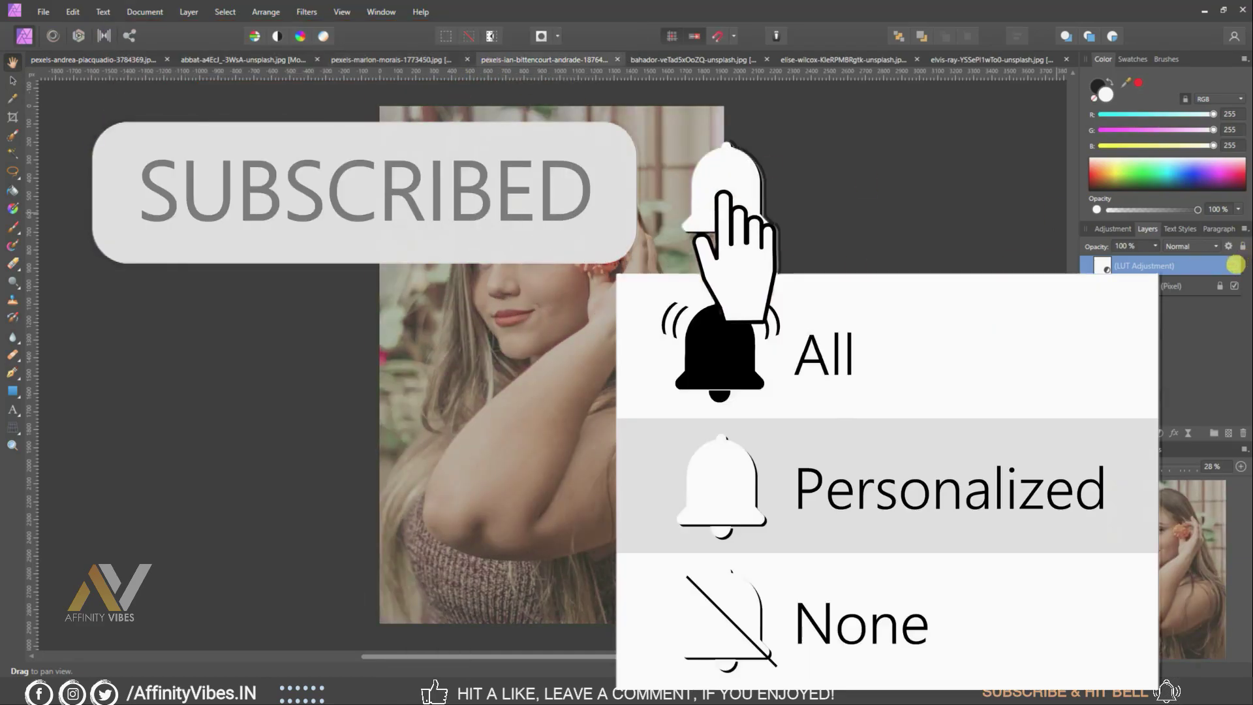
click(712, 60)
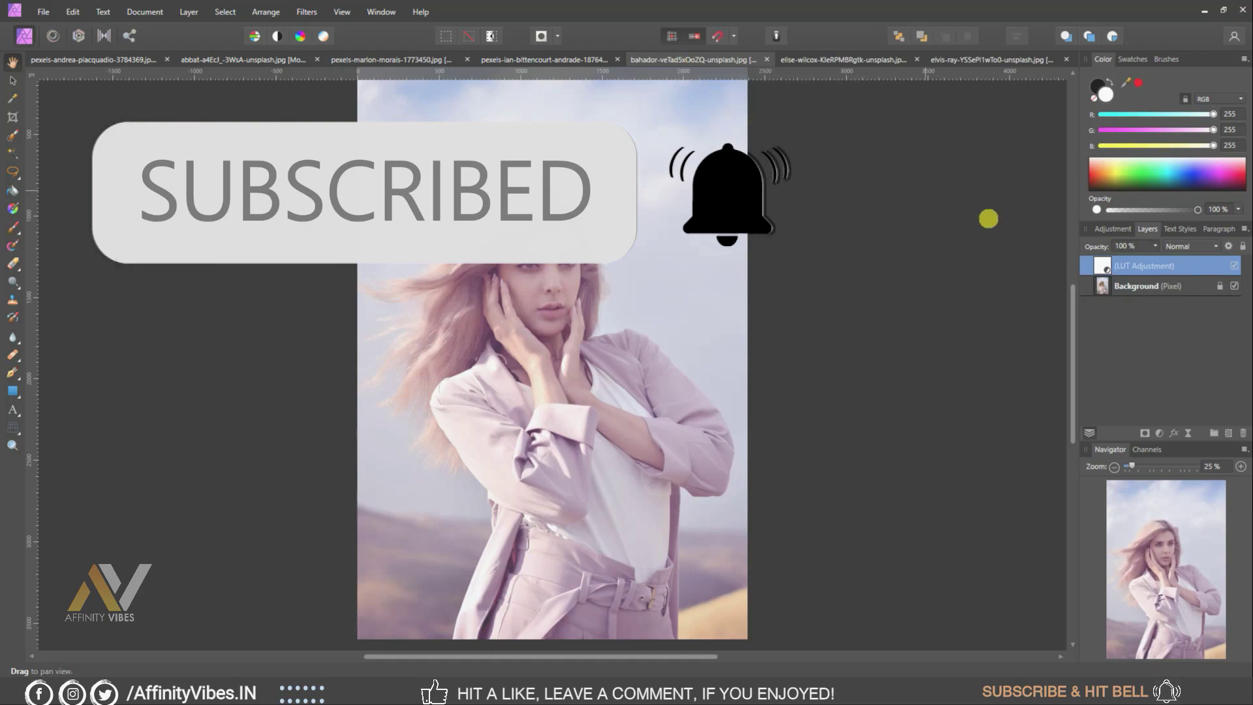
click(1234, 265)
click(1234, 265)
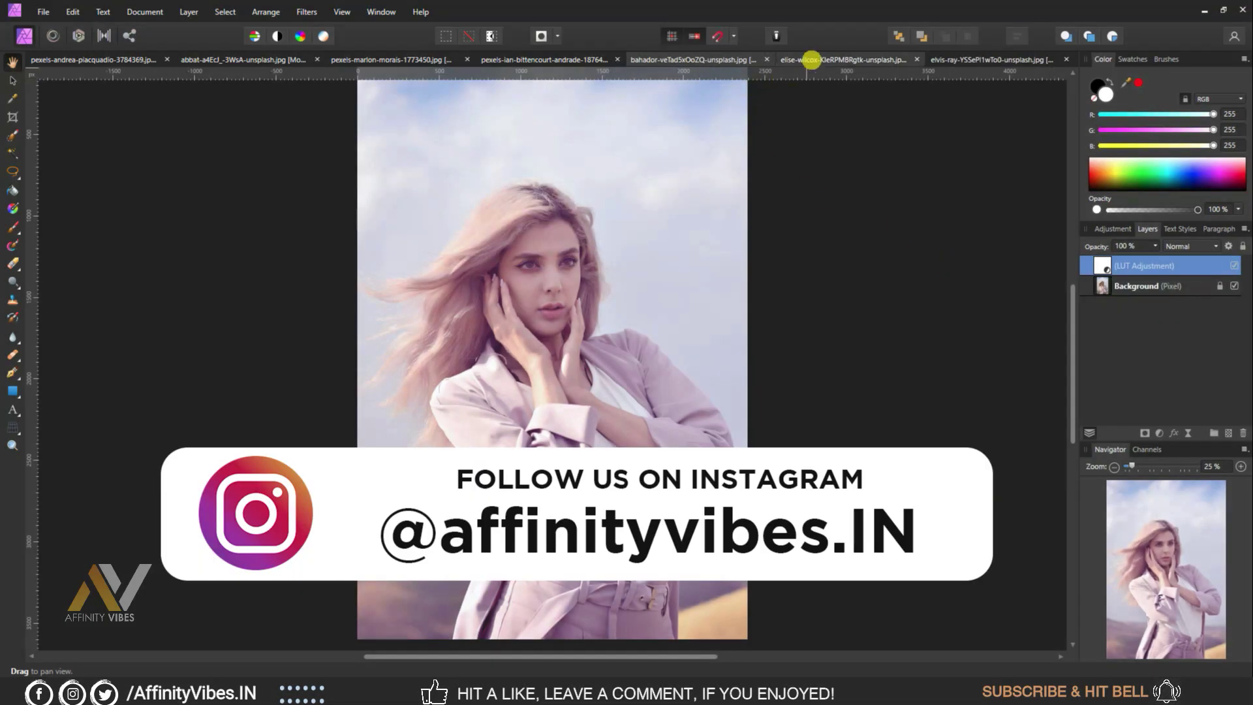
click(811, 59)
click(1234, 266)
click(1234, 266)
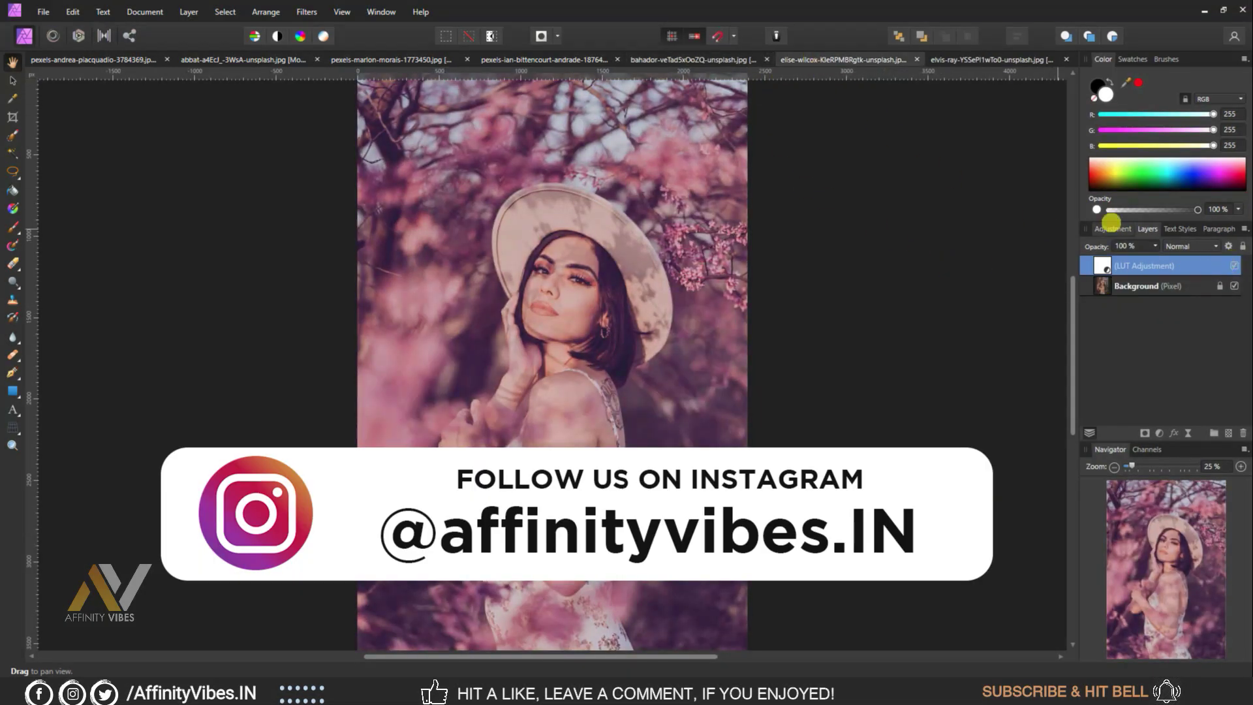
click(985, 59)
click(1234, 266)
click(1234, 266)
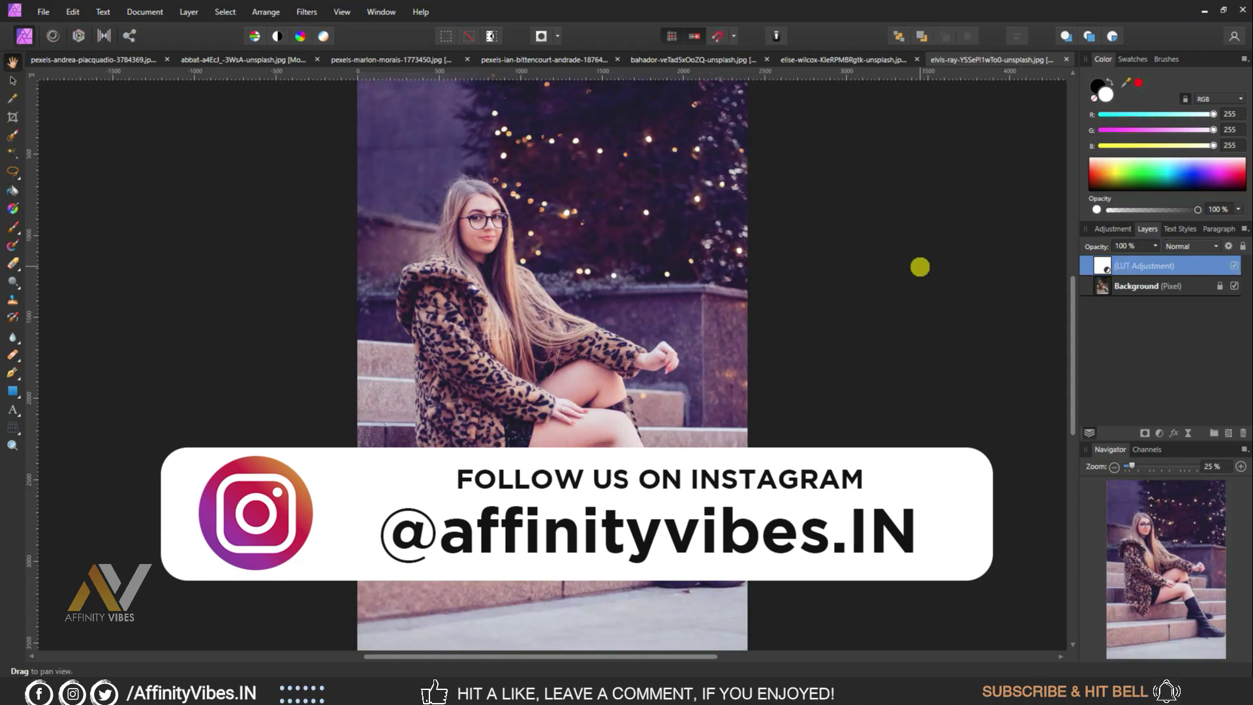
key(ctrl+plus)
scroll(920, 266, up, 3)
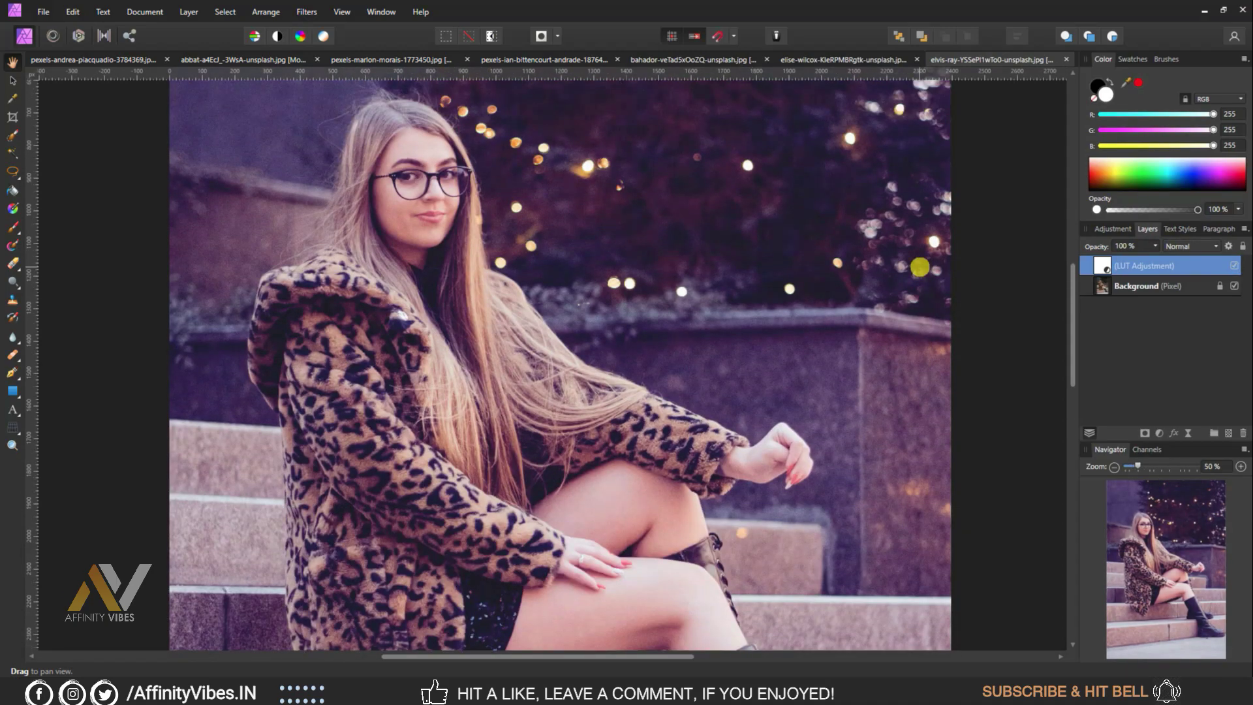
scroll(920, 267, down, 1)
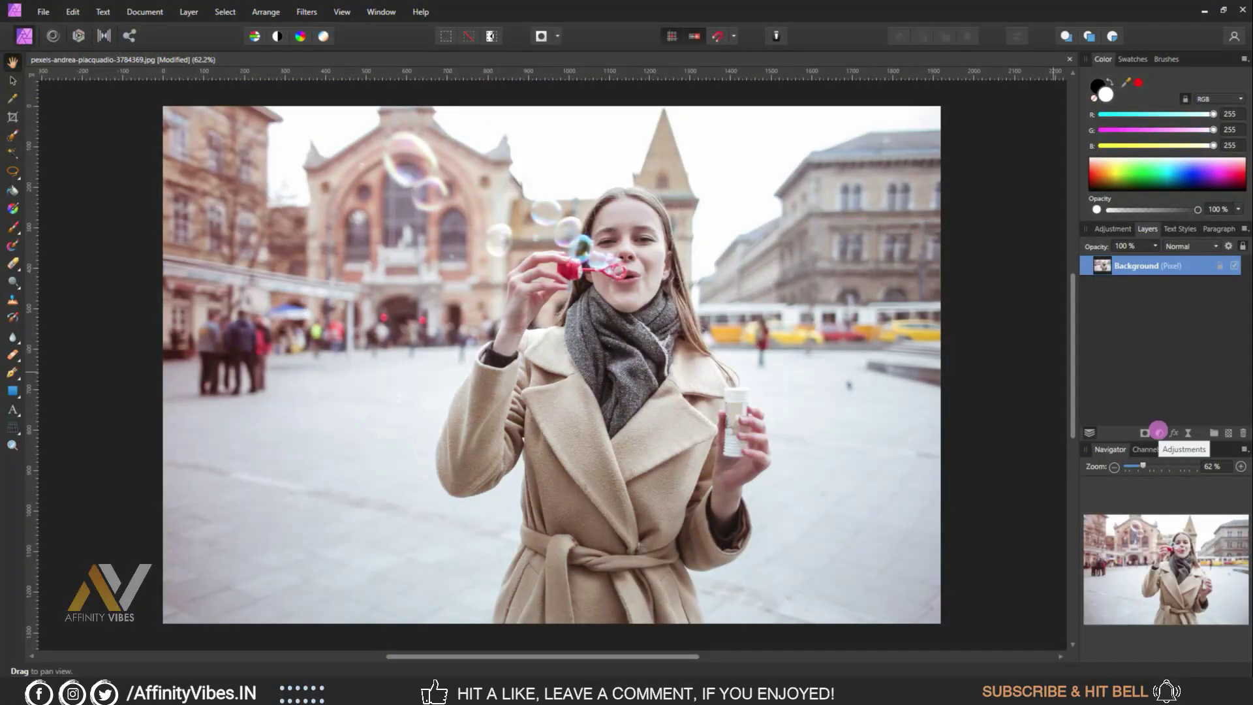
Step: Add a Selective Color adjustment with Reds Cyan -15%, Magenta -15% and Black -10%
click(1158, 432)
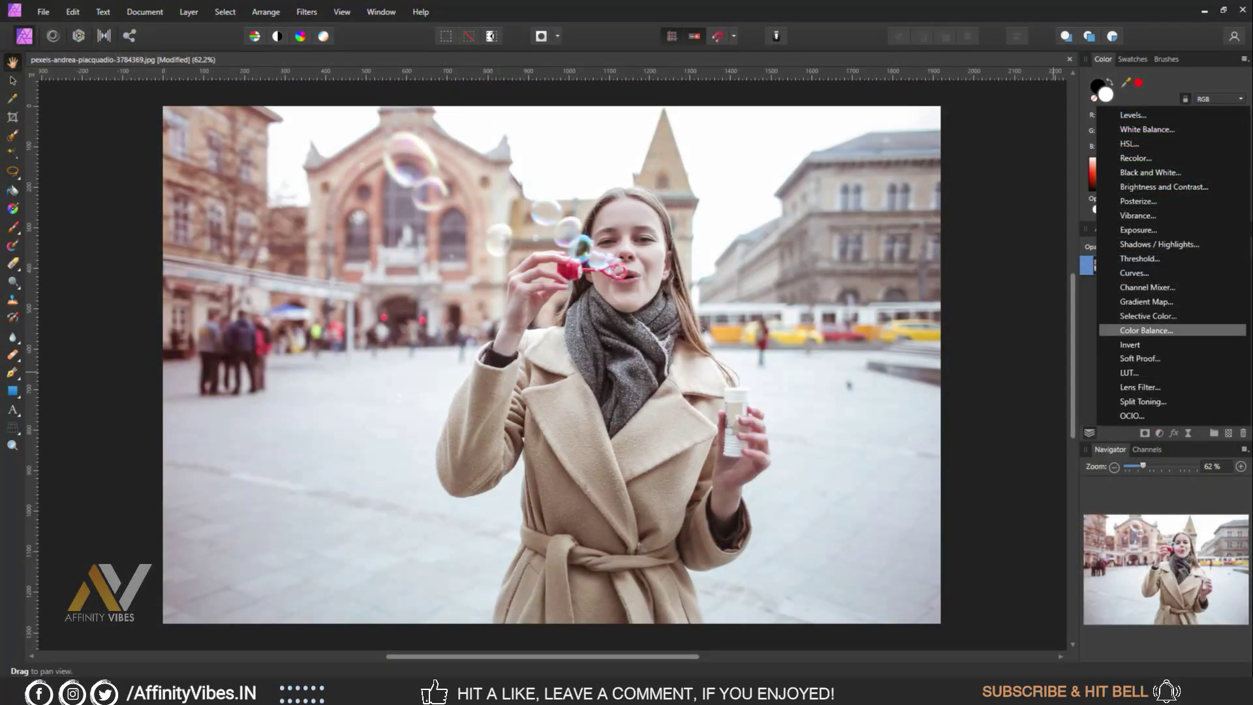
click(1149, 316)
drag(847, 235, 826, 112)
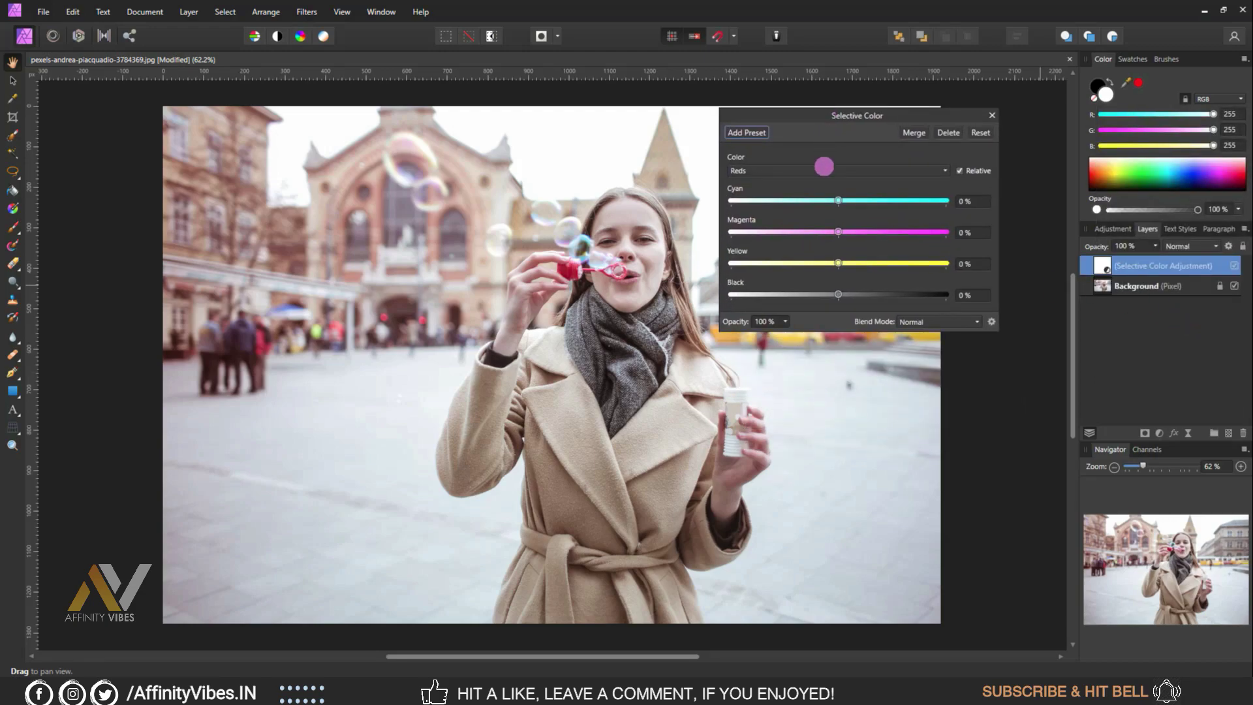
click(823, 168)
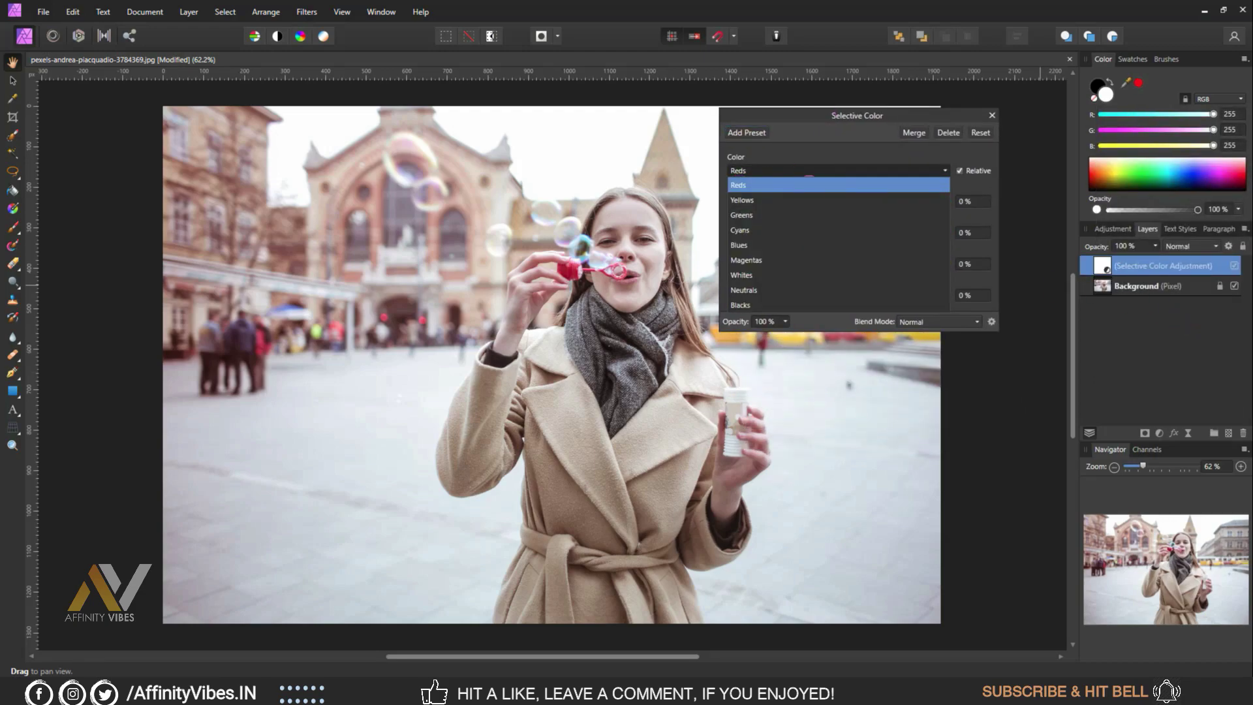
click(809, 183)
drag(839, 200, 826, 200)
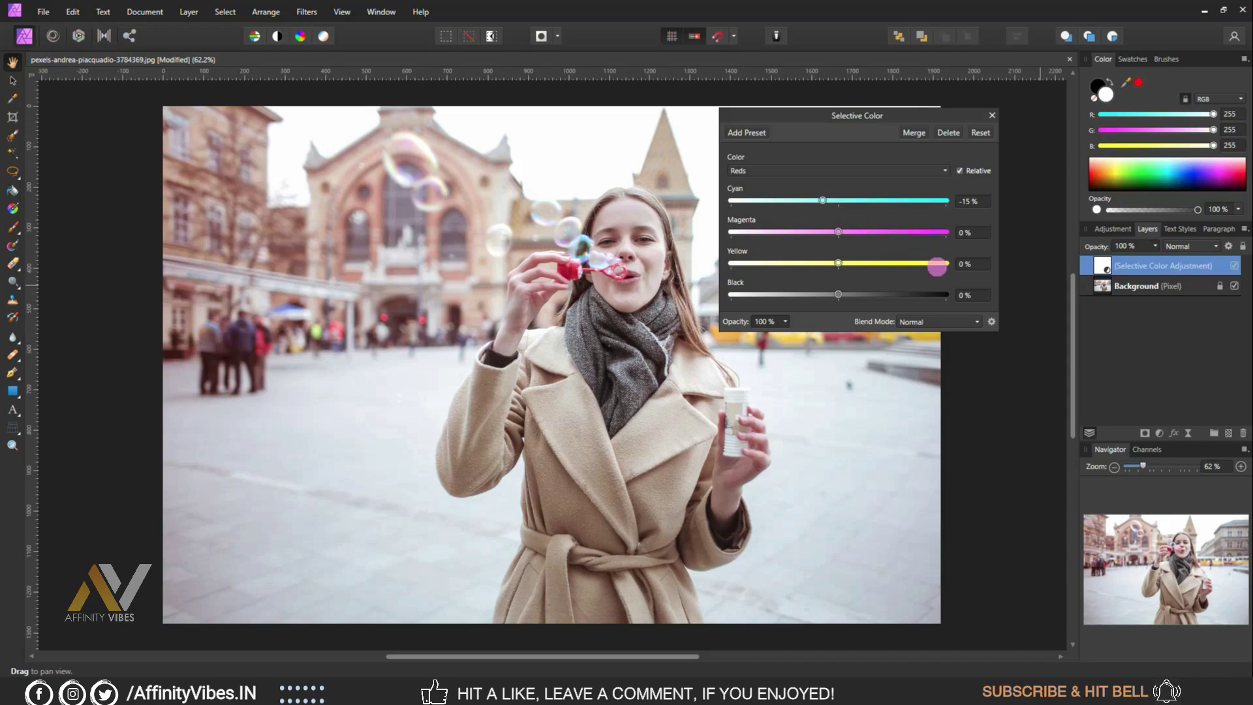
drag(838, 232, 827, 232)
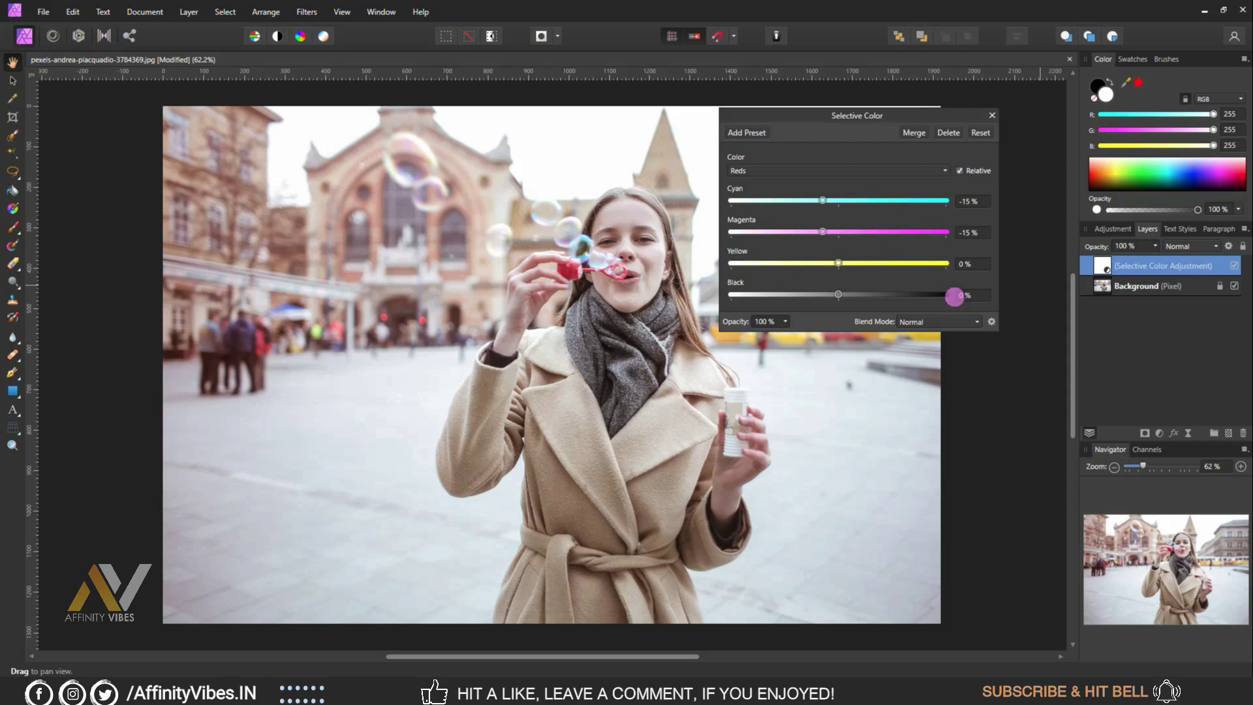
drag(954, 297, 827, 294)
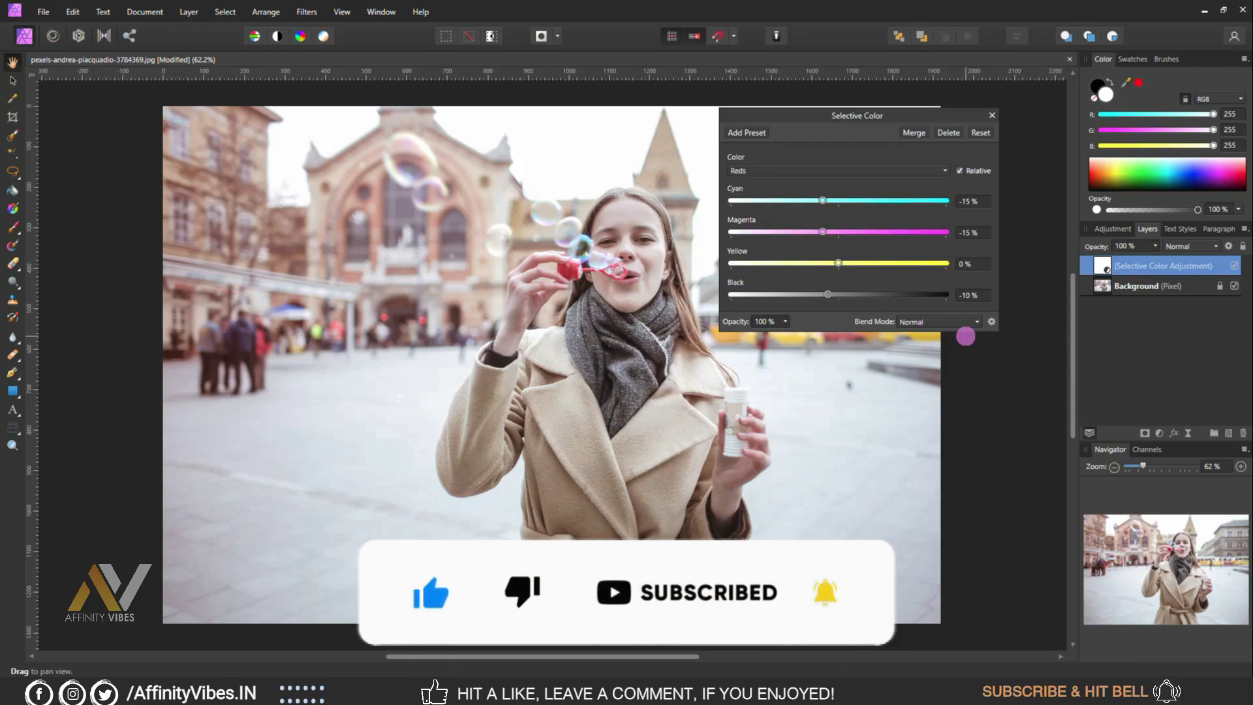
Step: Set Neutrals Black to -10% and close the Selective Color settings
scroll(965, 337, right, 2)
click(814, 169)
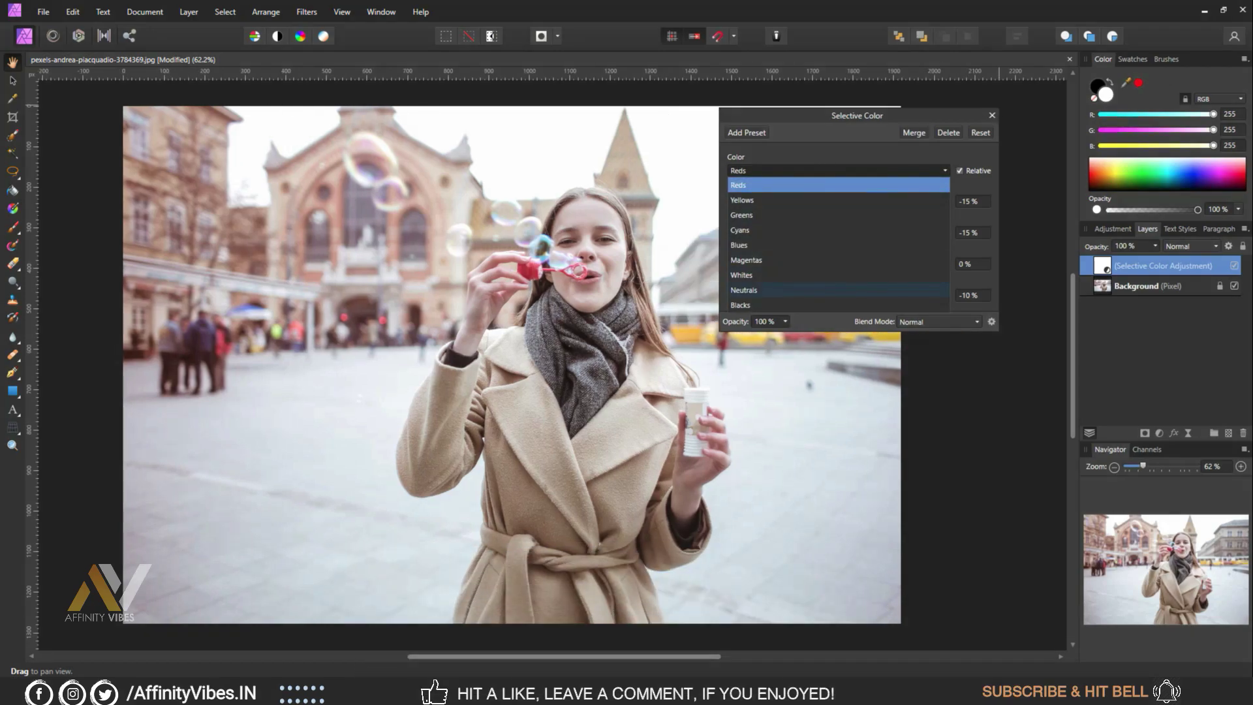
click(764, 289)
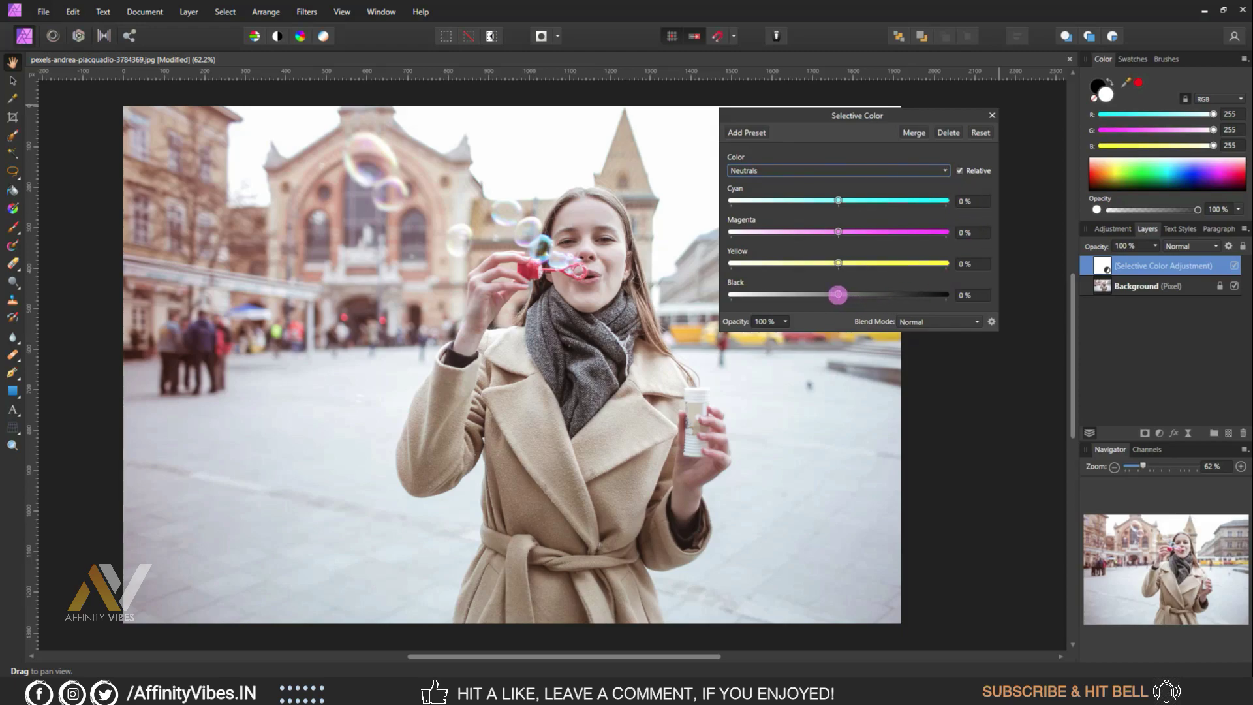
drag(837, 295, 834, 294)
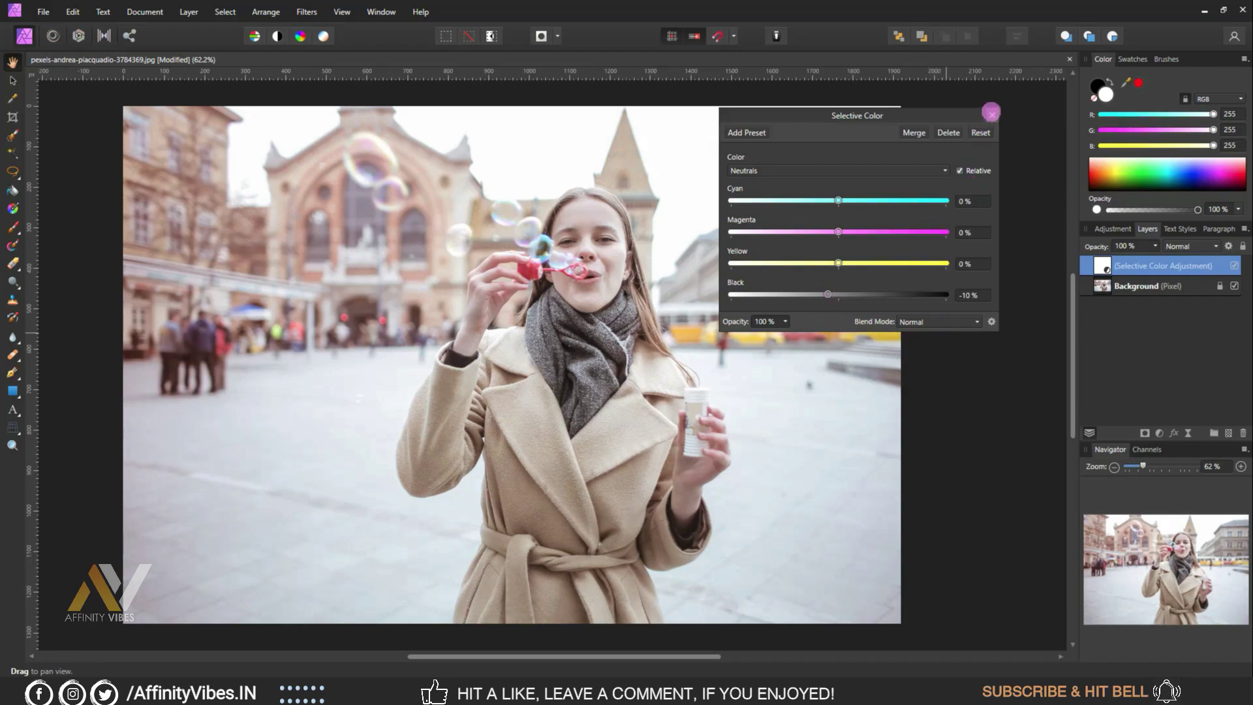
click(991, 113)
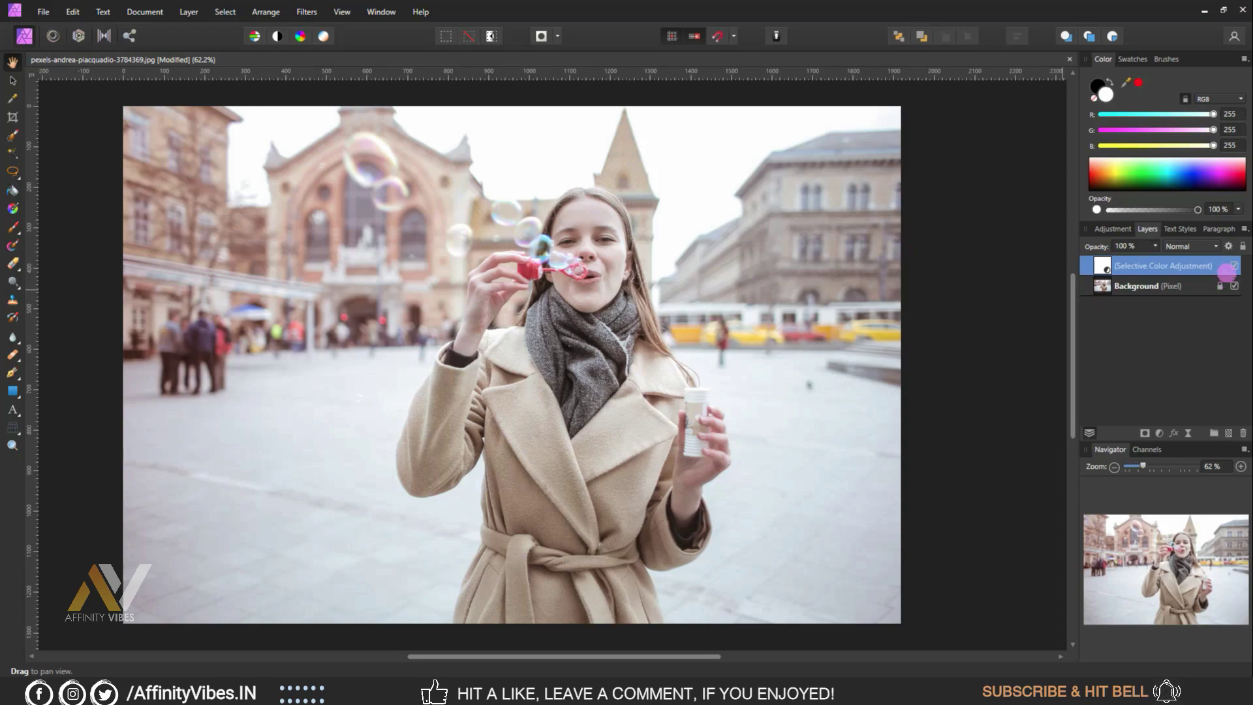
Step: Compare the Selective Color adjustment off and on, then add a Gradient Map adjustment
click(1233, 265)
click(1234, 265)
click(1159, 432)
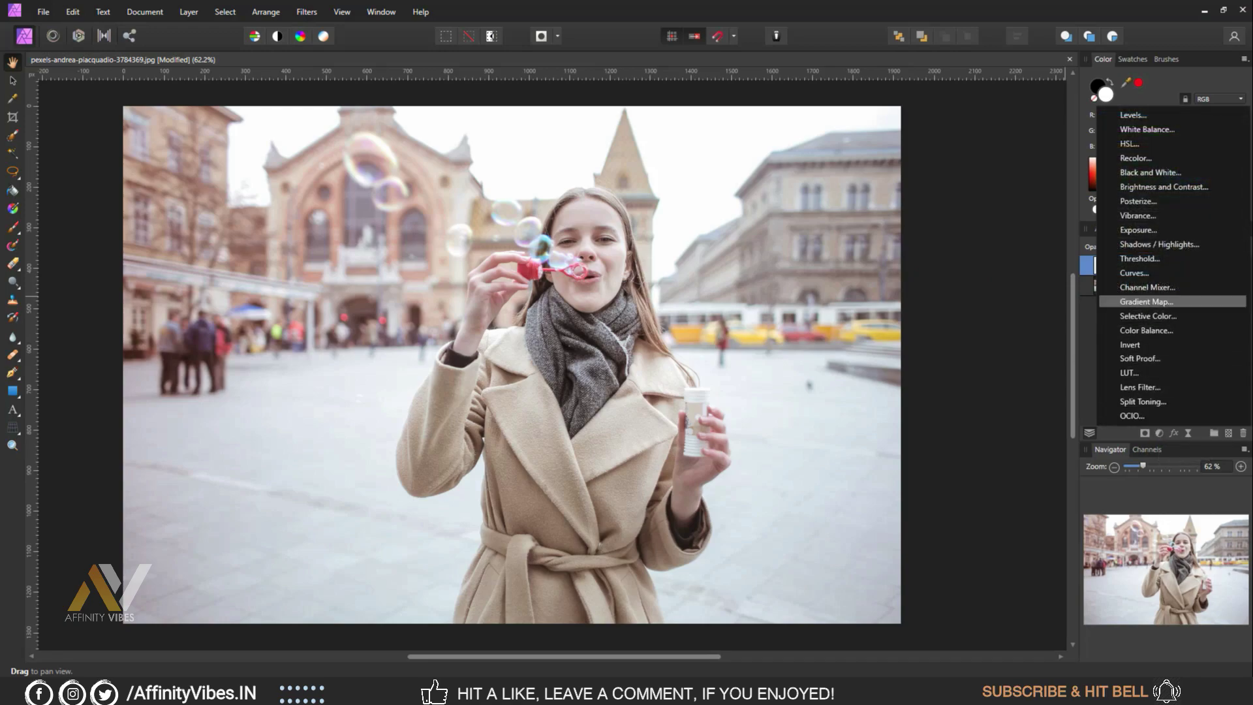
click(1146, 301)
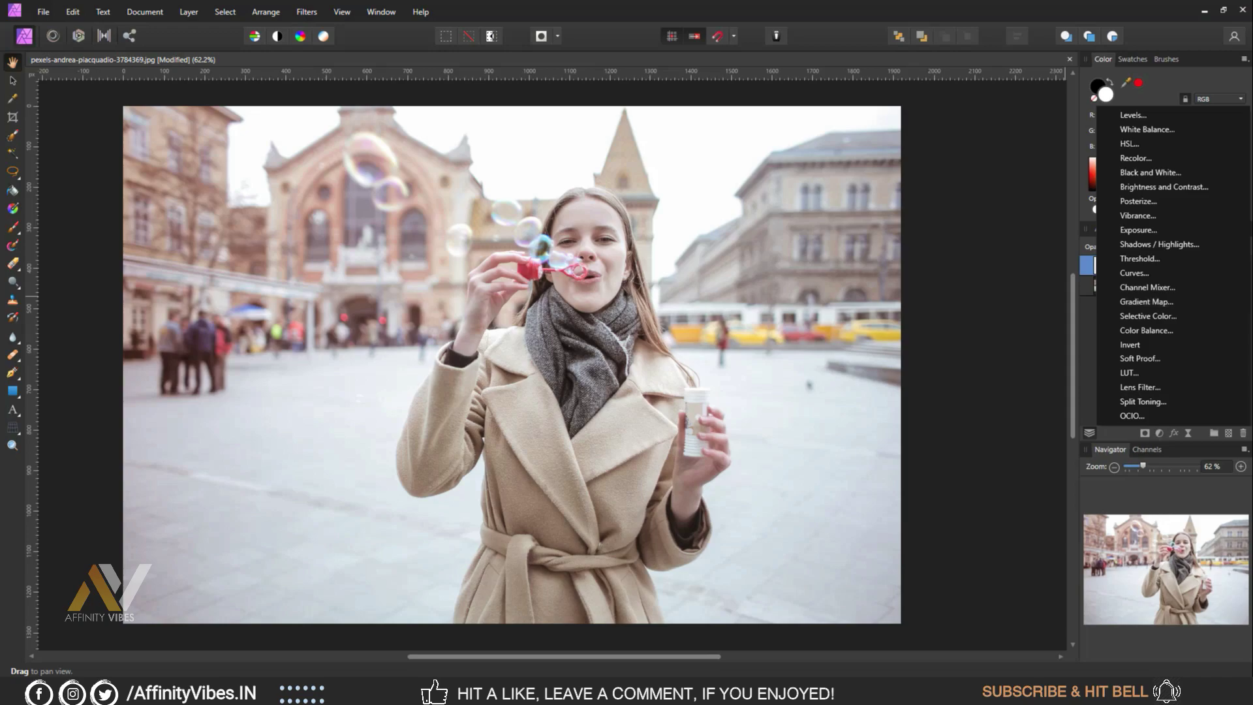
drag(888, 189, 833, 158)
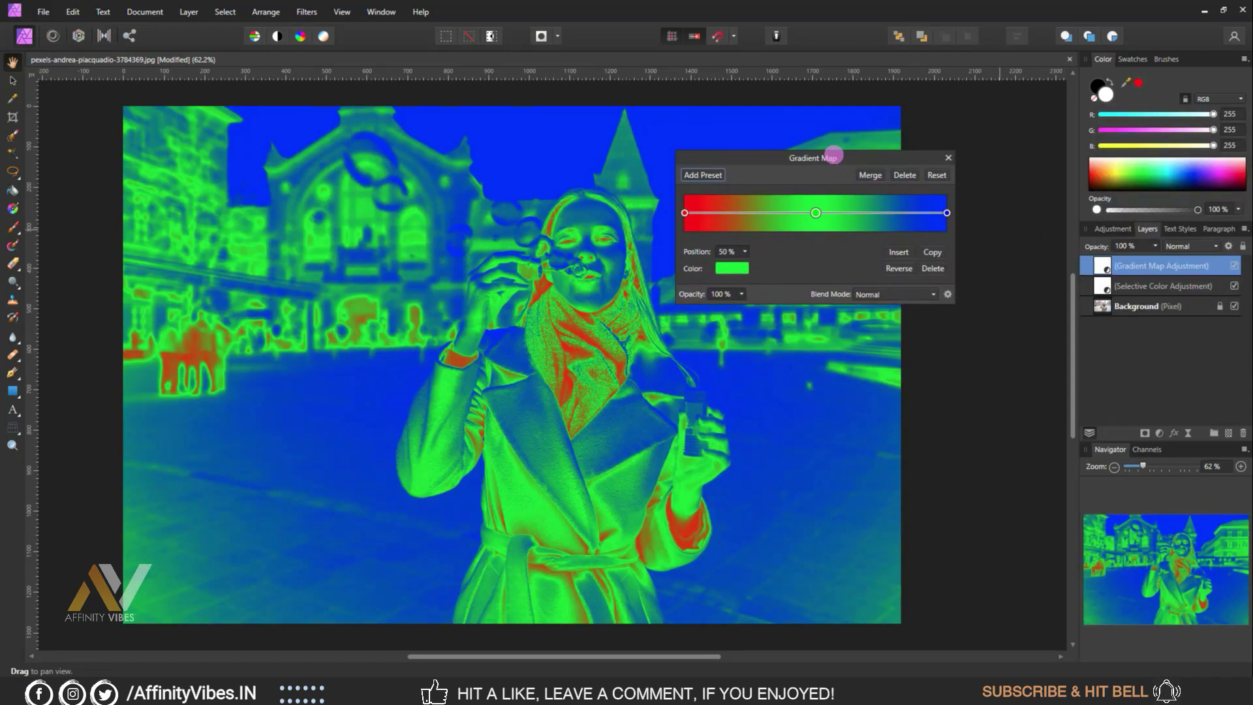
Step: Delete the middle green gradient stop and open the blue end stop's colour in RGB Hex
click(932, 269)
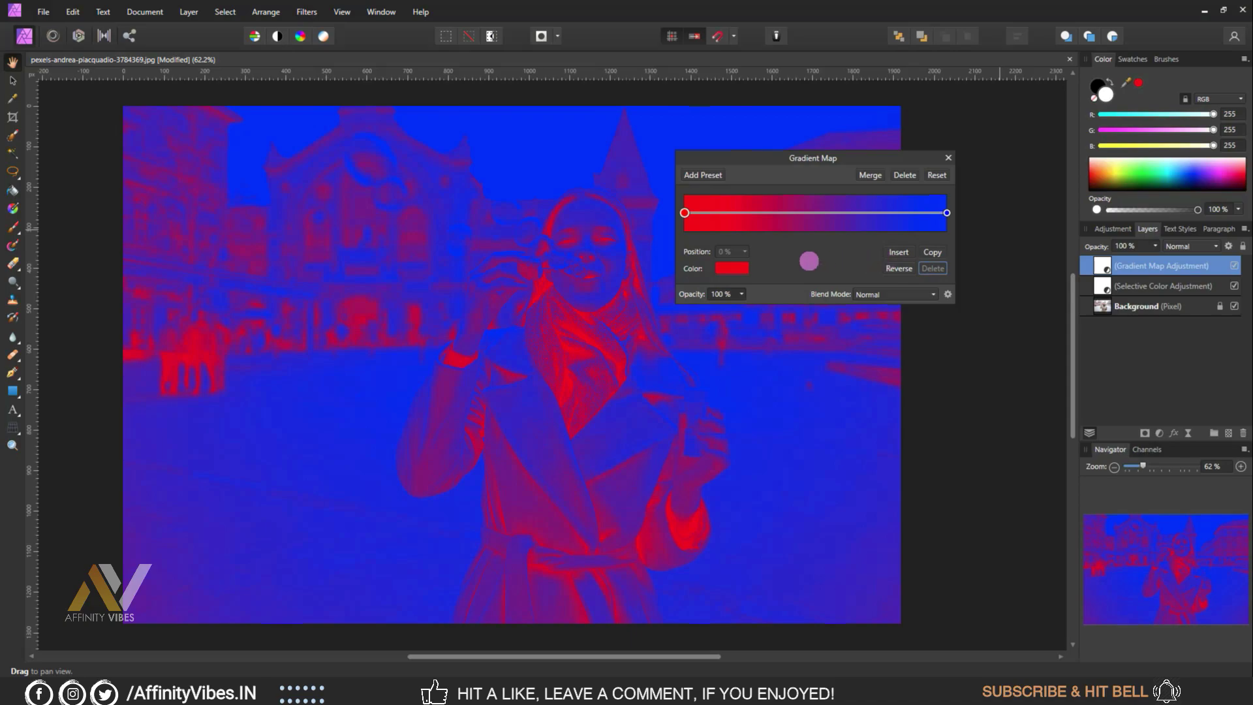
click(946, 212)
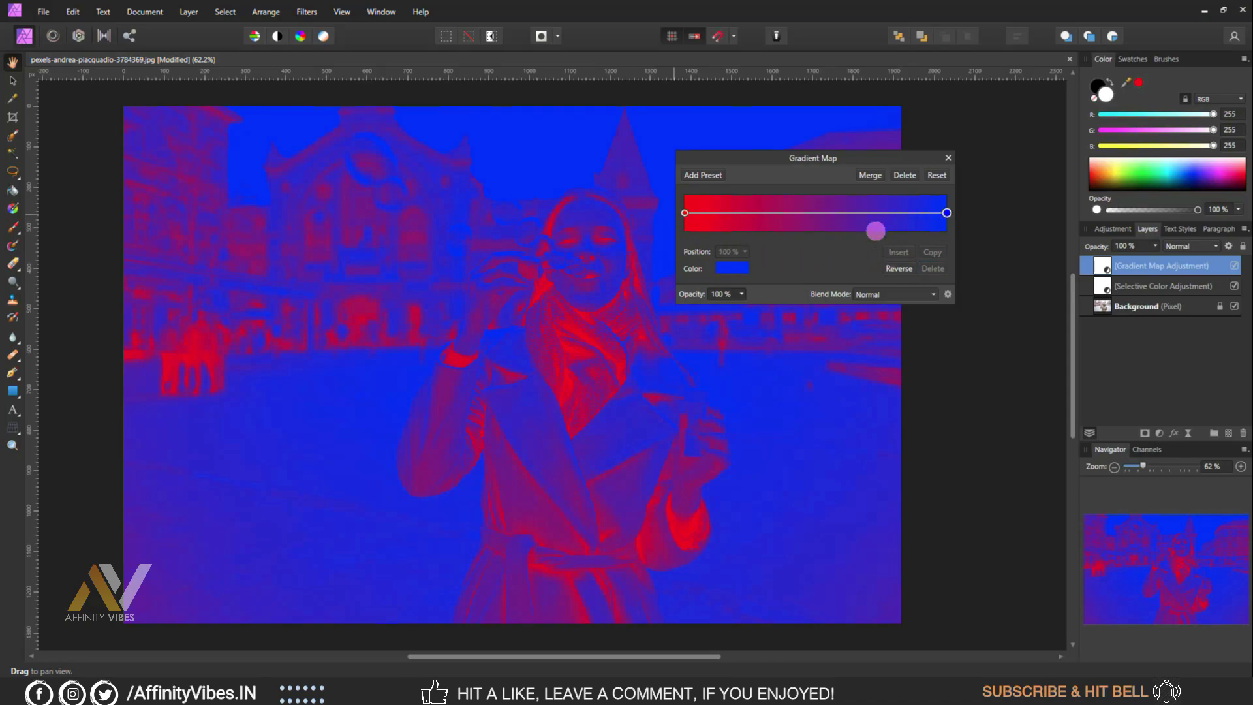
click(737, 266)
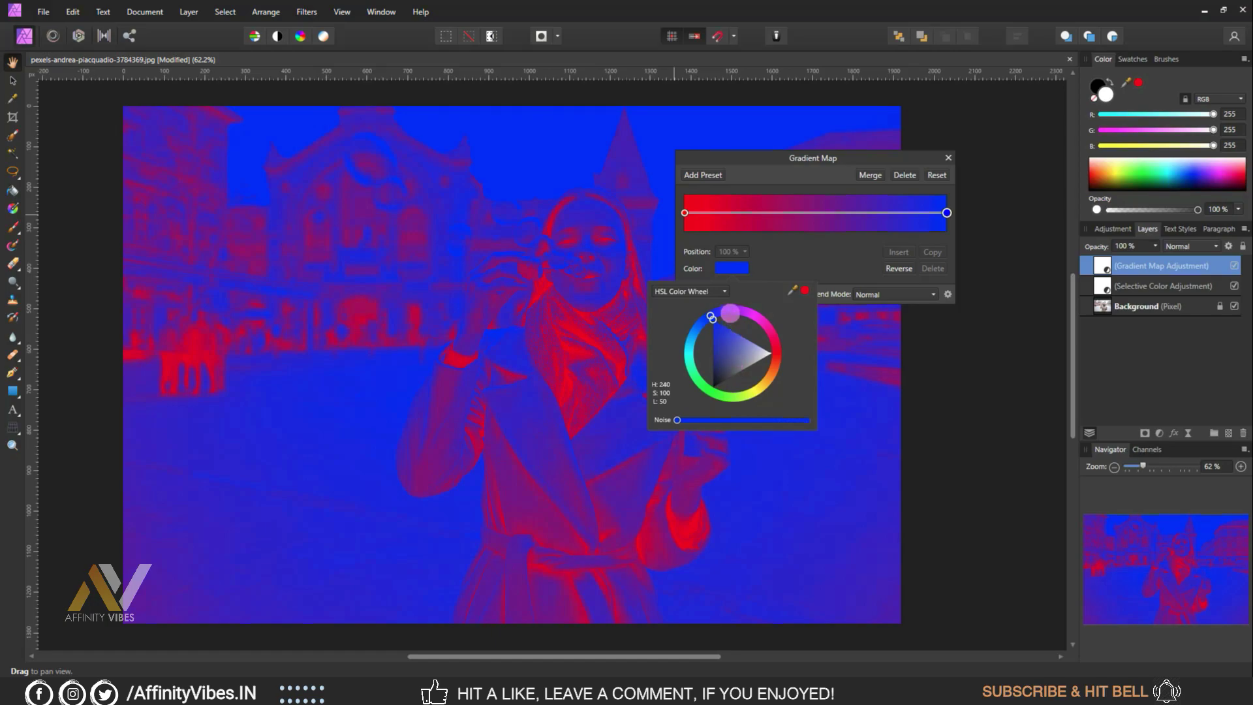
click(723, 291)
click(724, 312)
Step: Make the gradient's end stop white and shift the start stop's hue to pink on the HSL wheel
drag(713, 382, 644, 358)
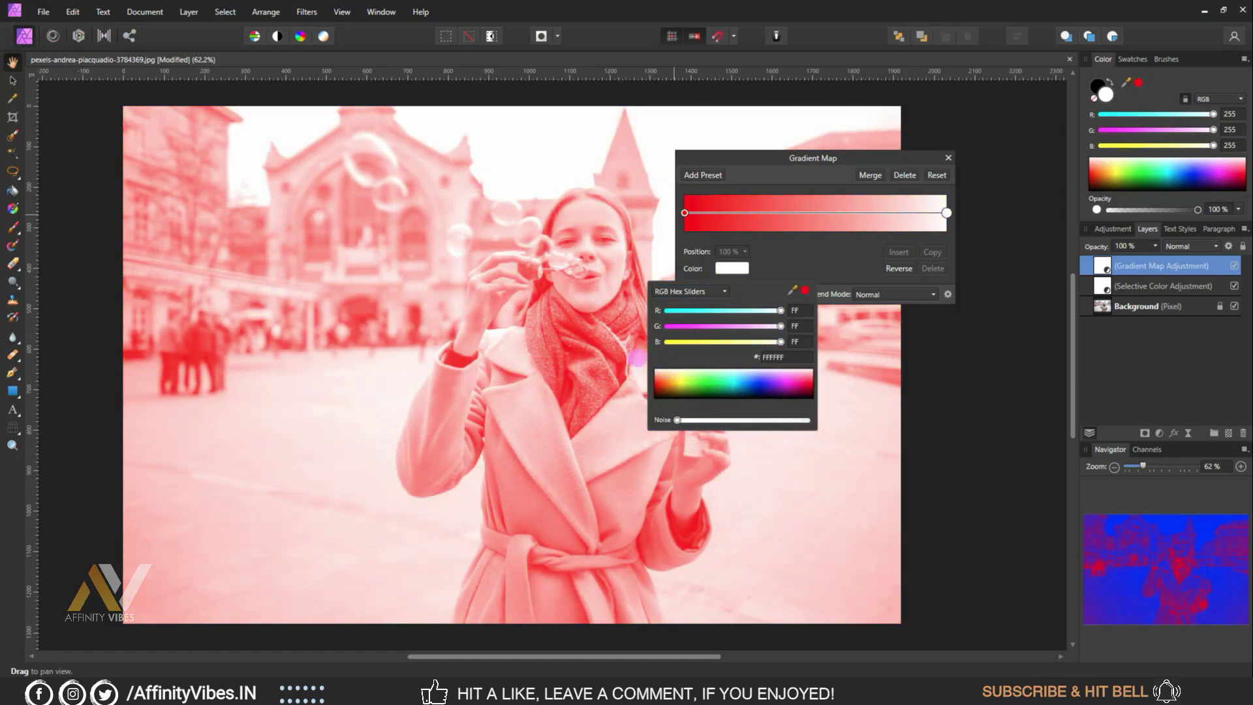
click(816, 256)
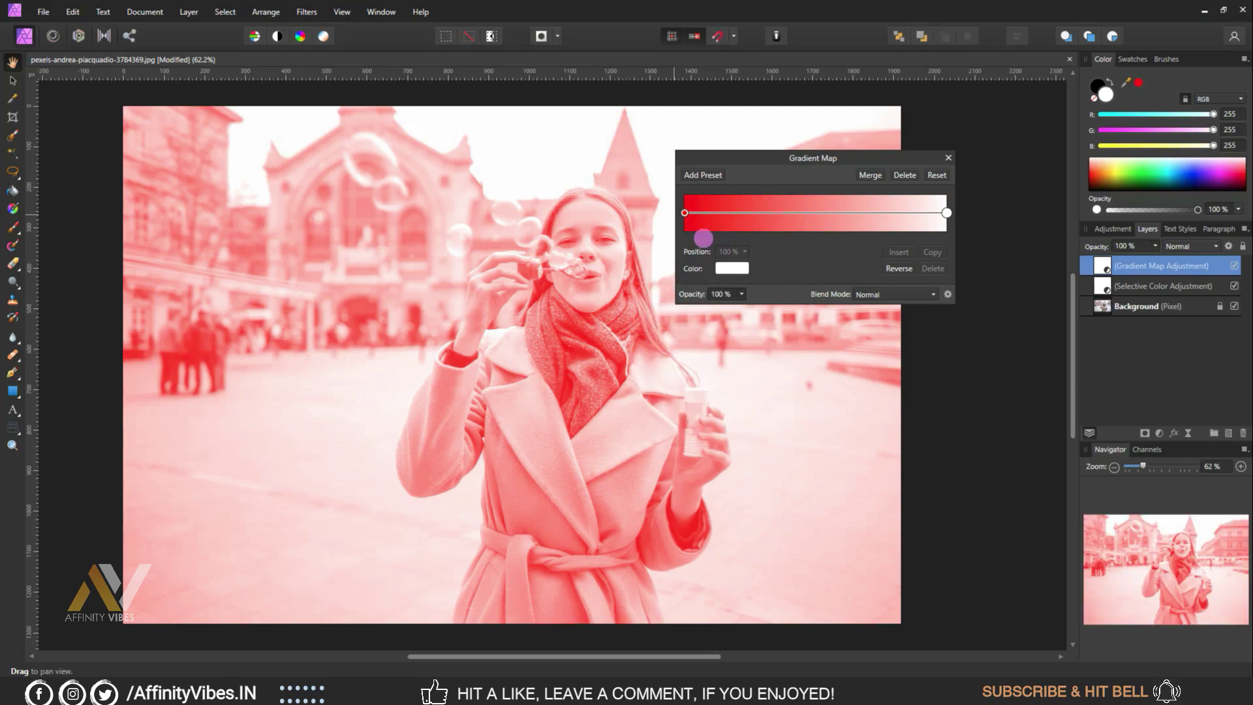
click(684, 213)
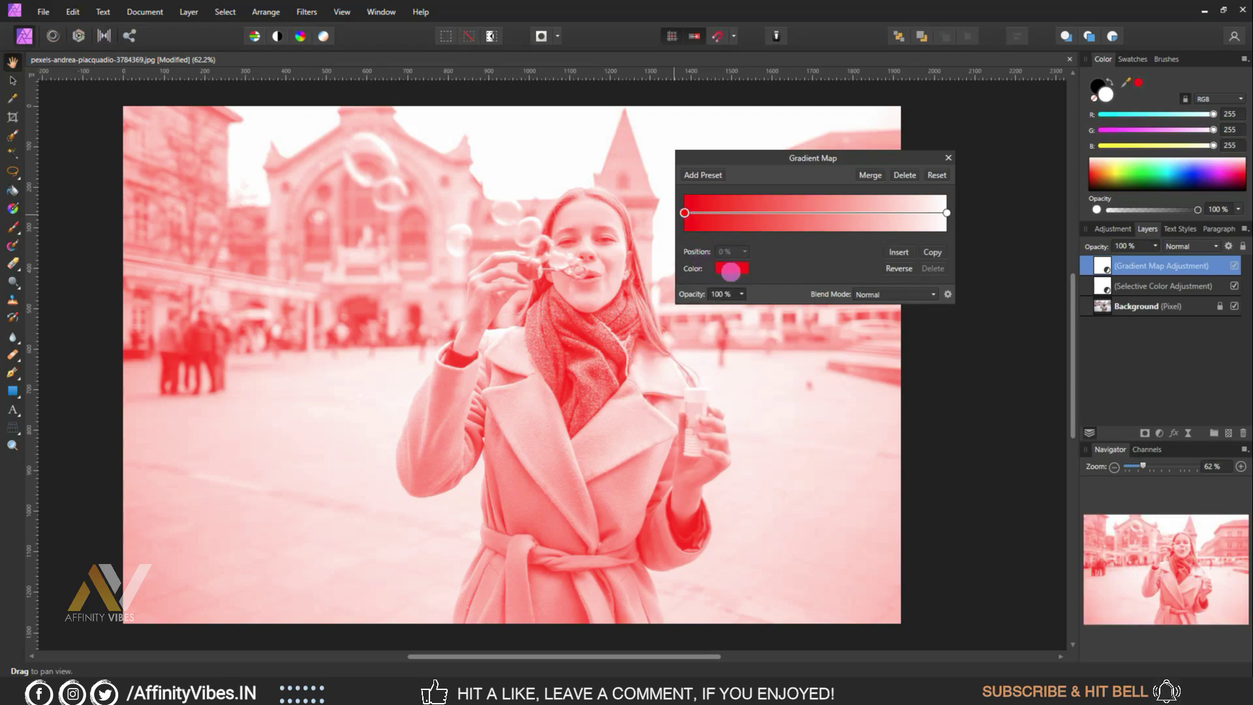
click(741, 268)
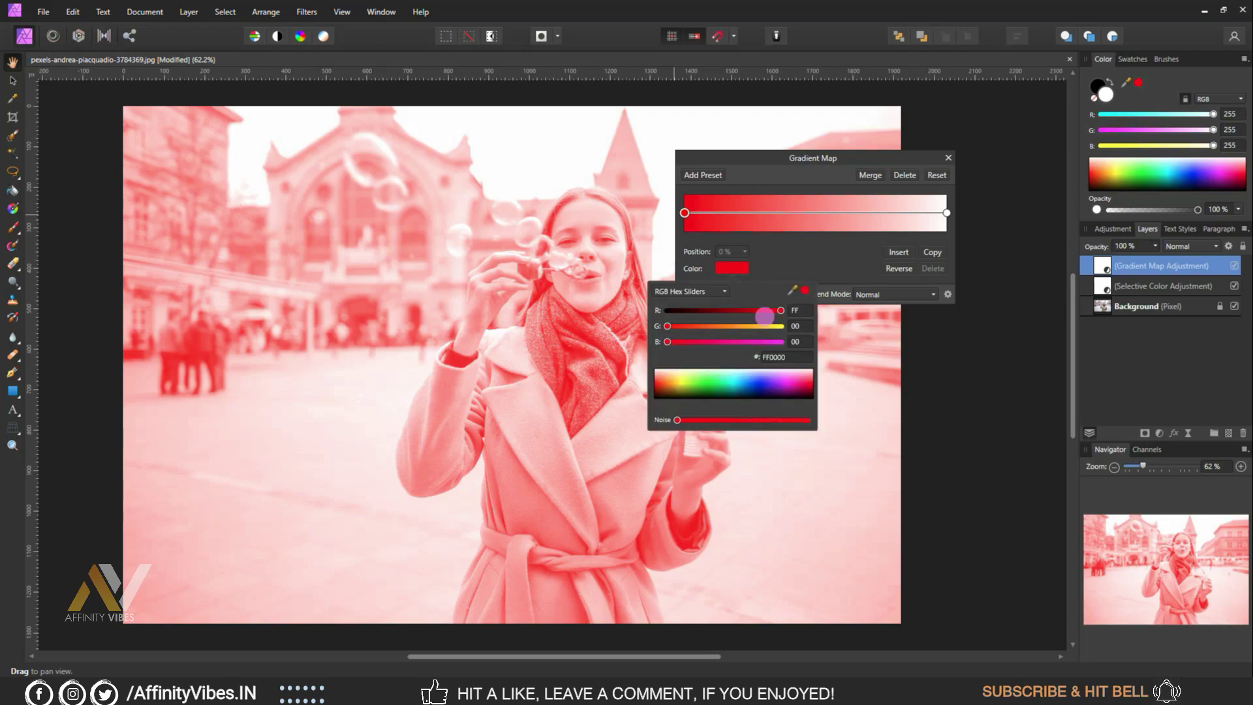
click(723, 291)
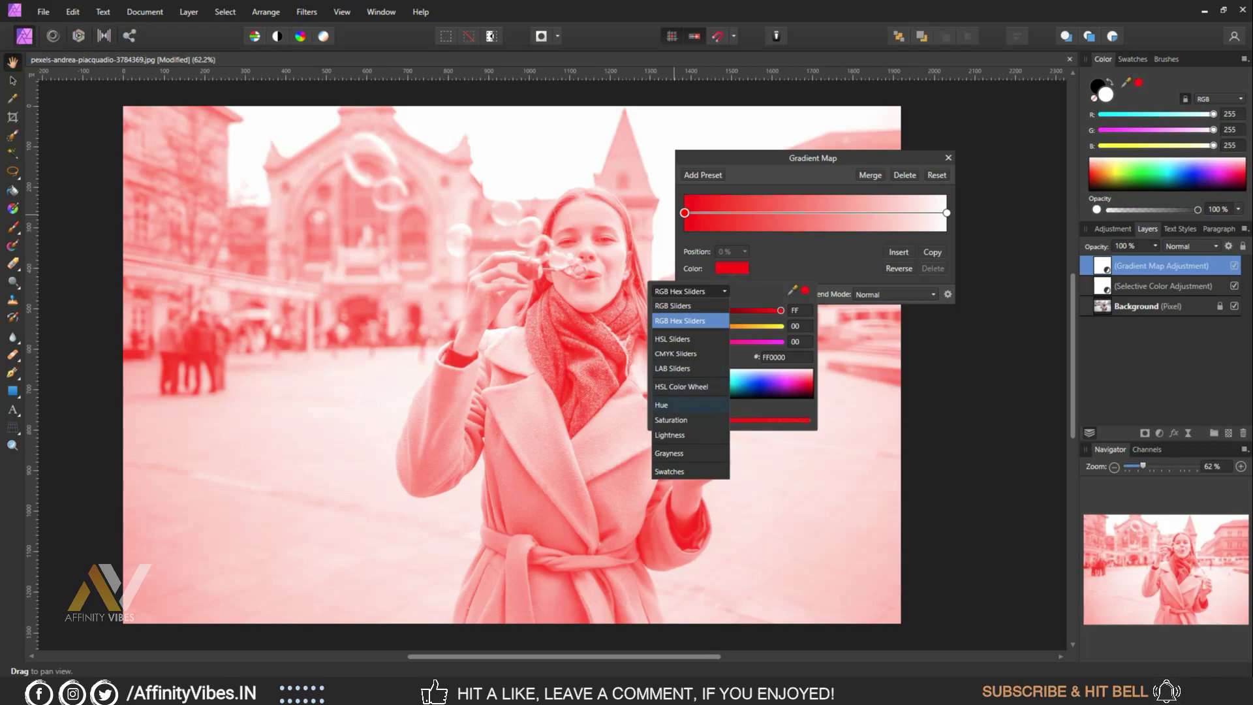
click(682, 387)
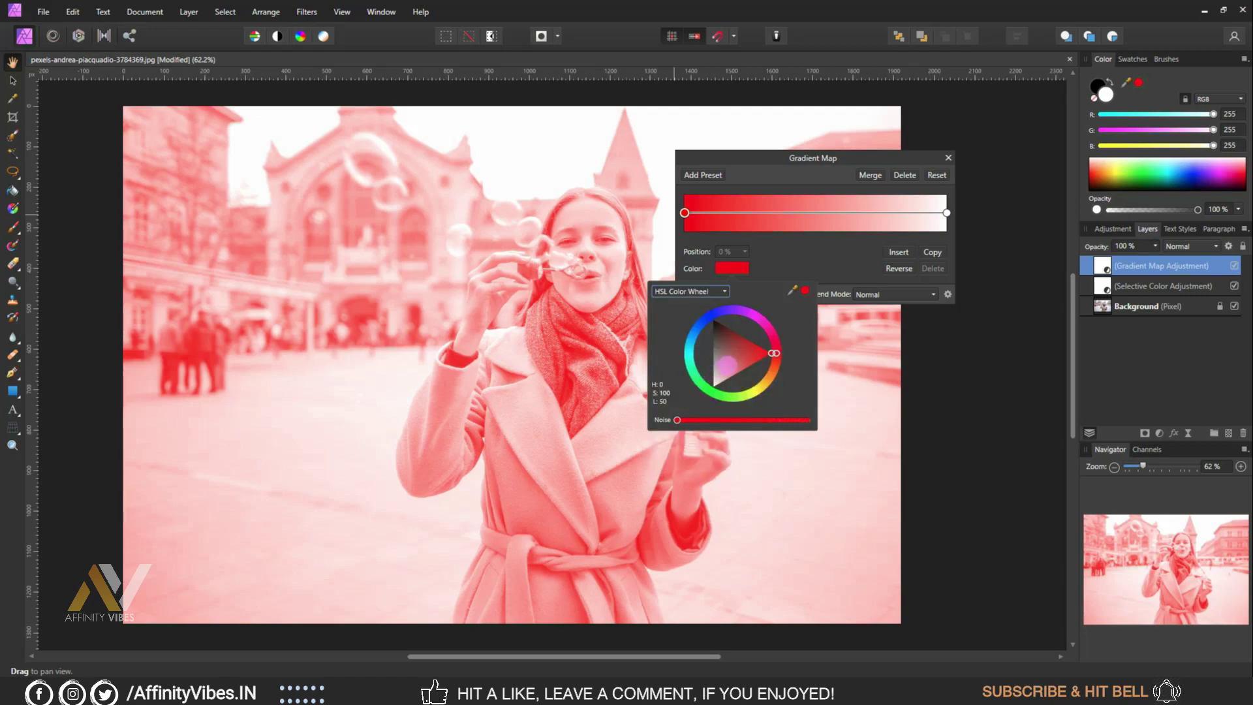
mouse_move(775, 352)
mouse_down()
mouse_move(766, 316)
mouse_move(750, 351)
mouse_up()
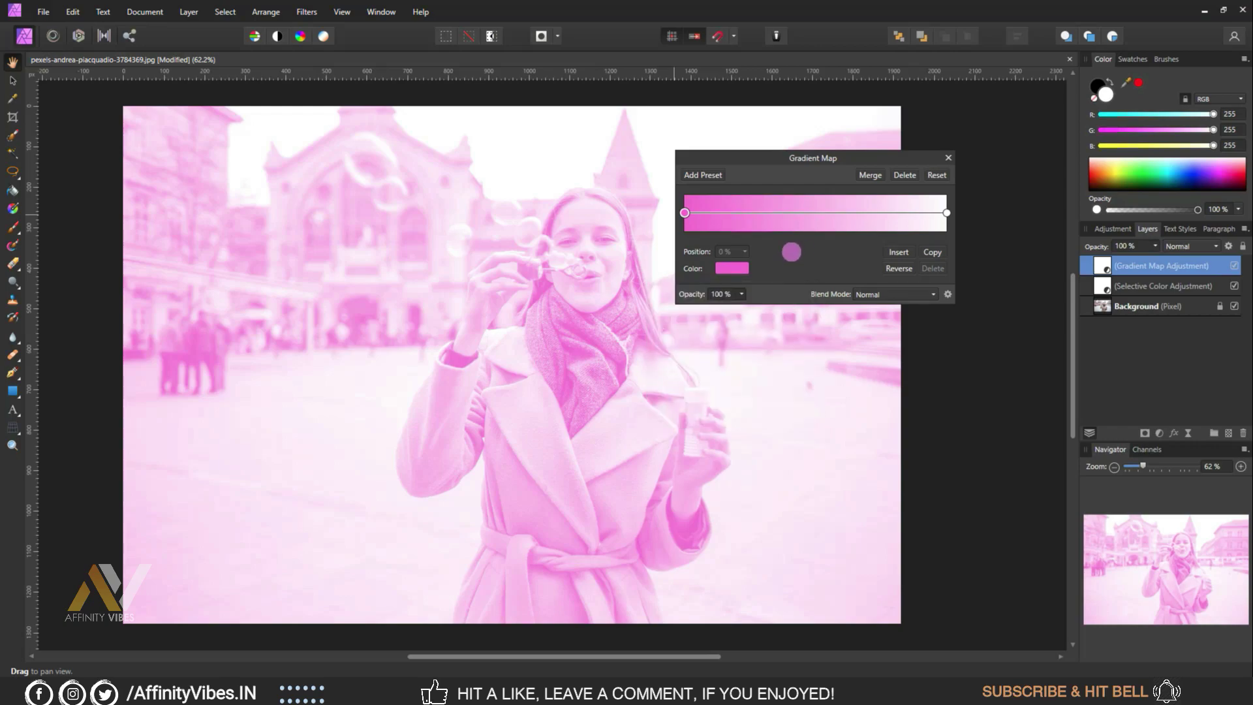
Step: Set the start stop to hex EE56D4 and close the Gradient Map settings
click(730, 268)
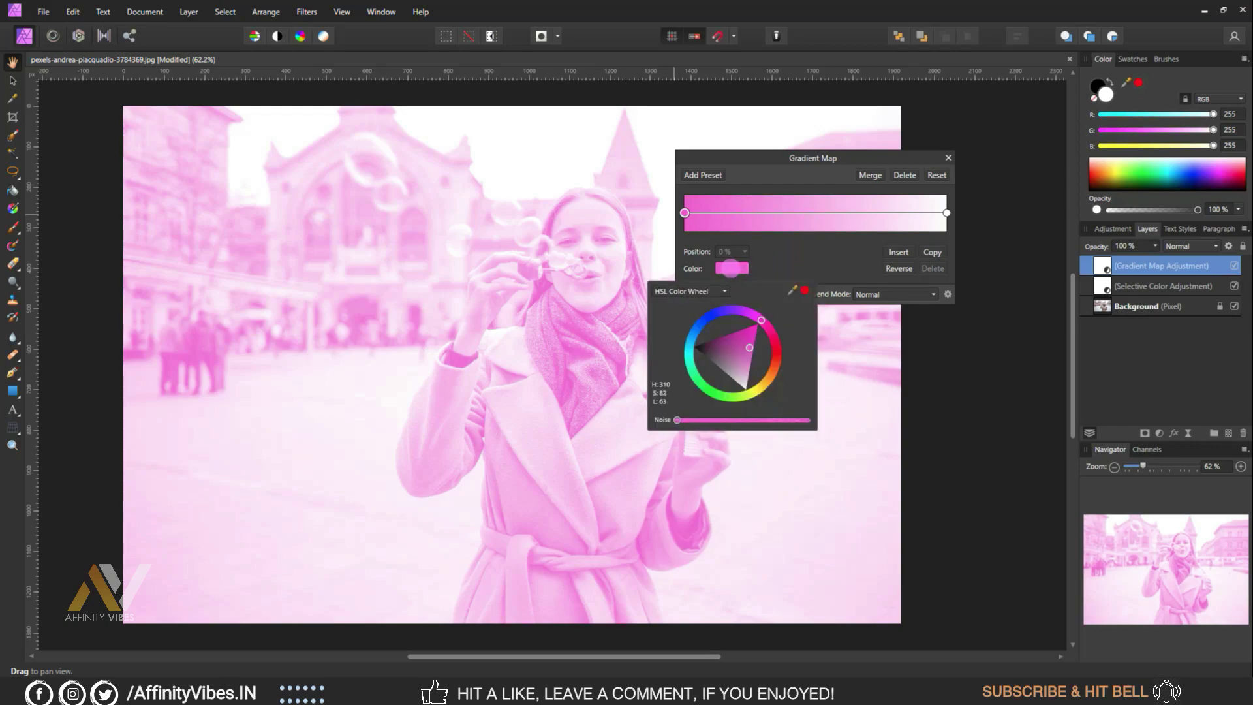
click(731, 266)
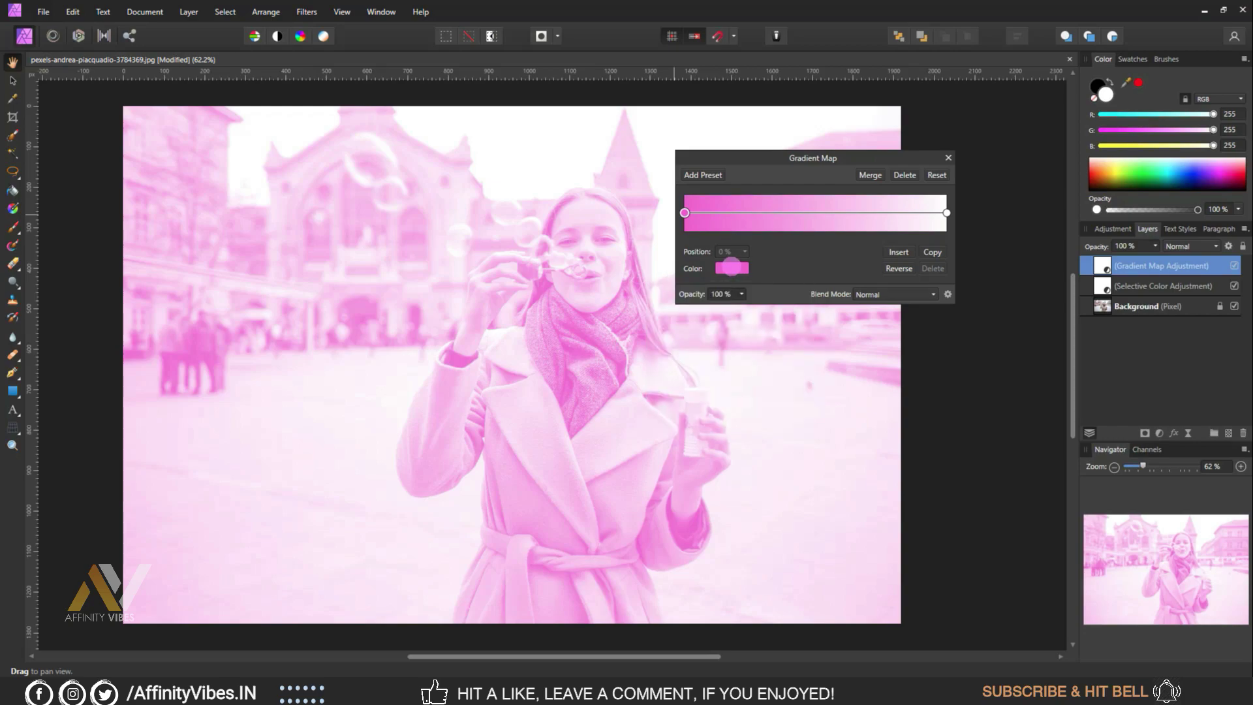
click(731, 267)
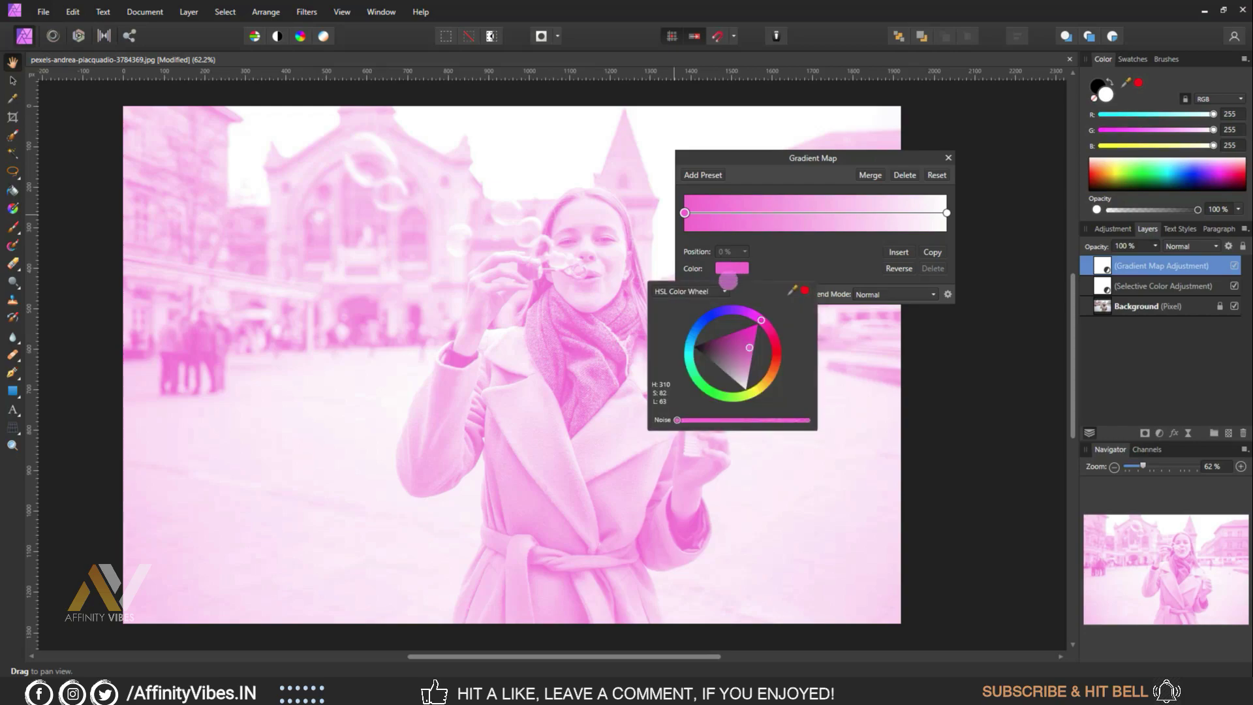
click(723, 291)
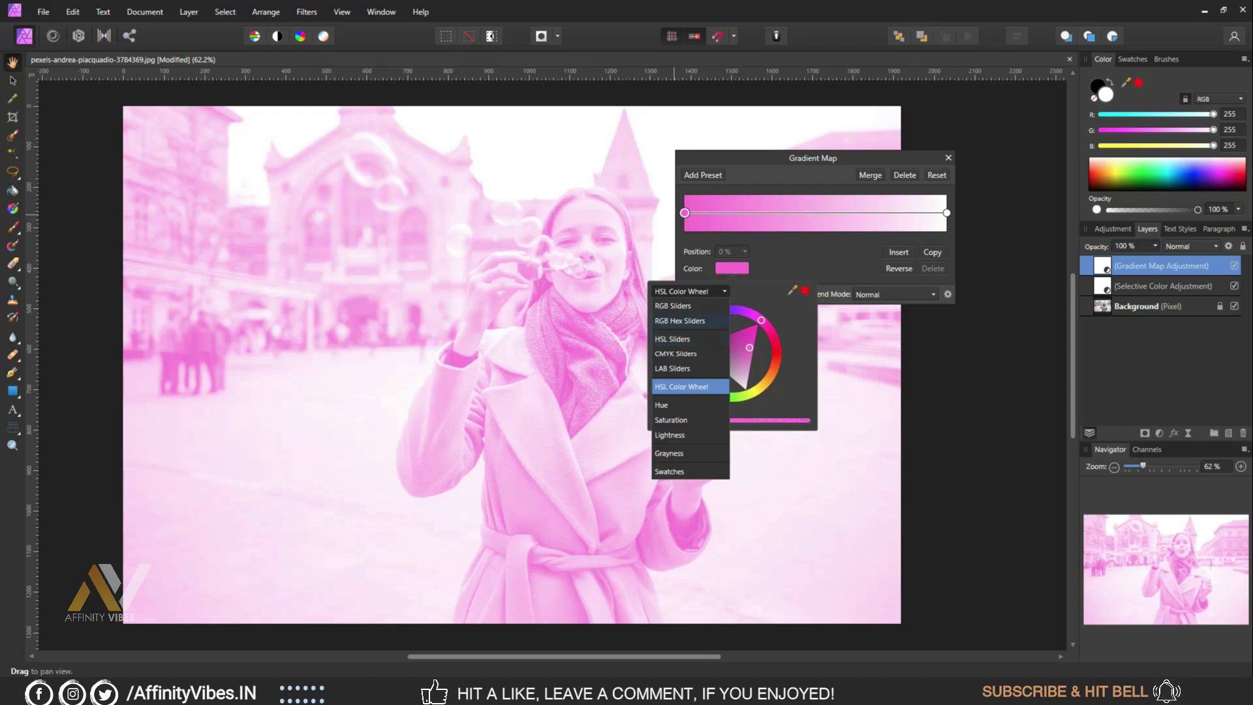
click(679, 320)
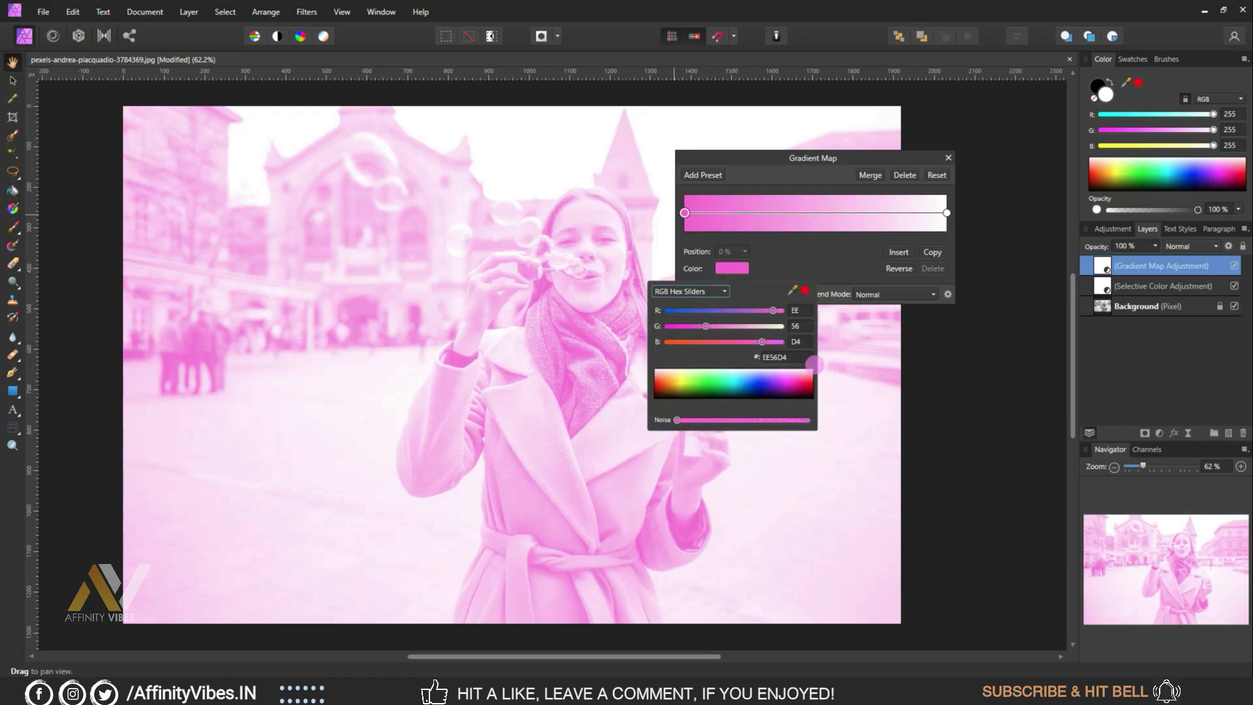
click(801, 356)
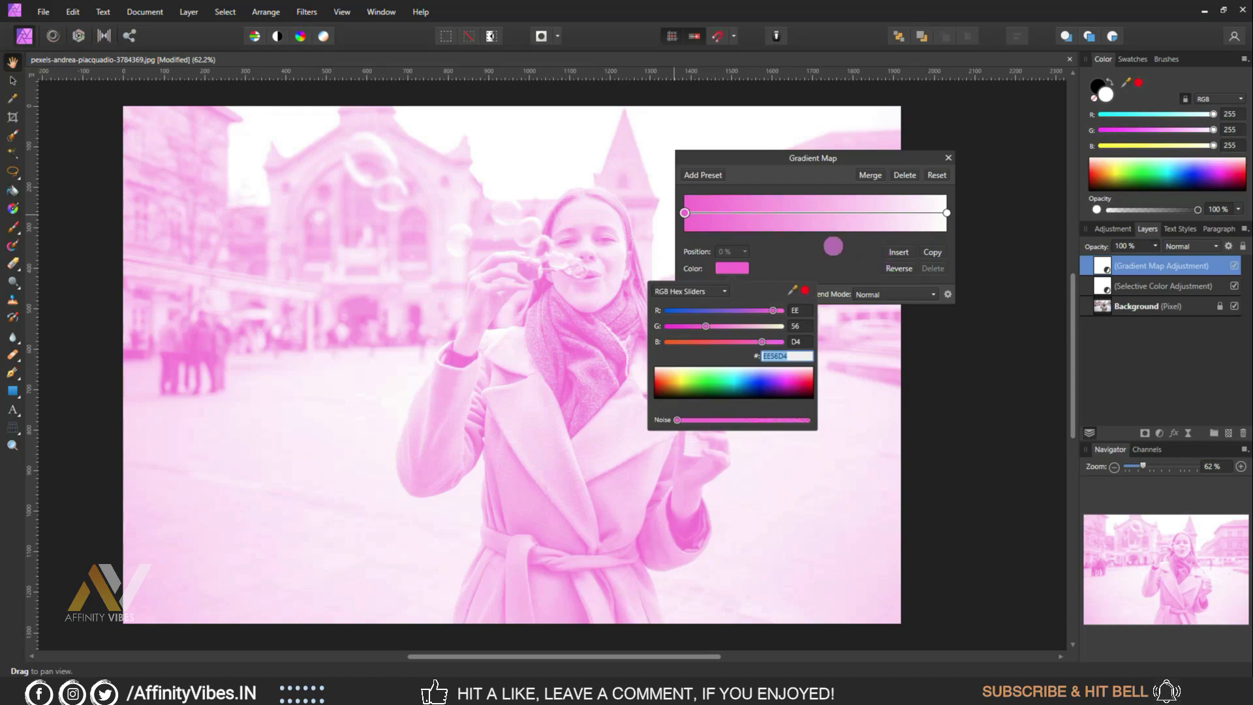
click(828, 243)
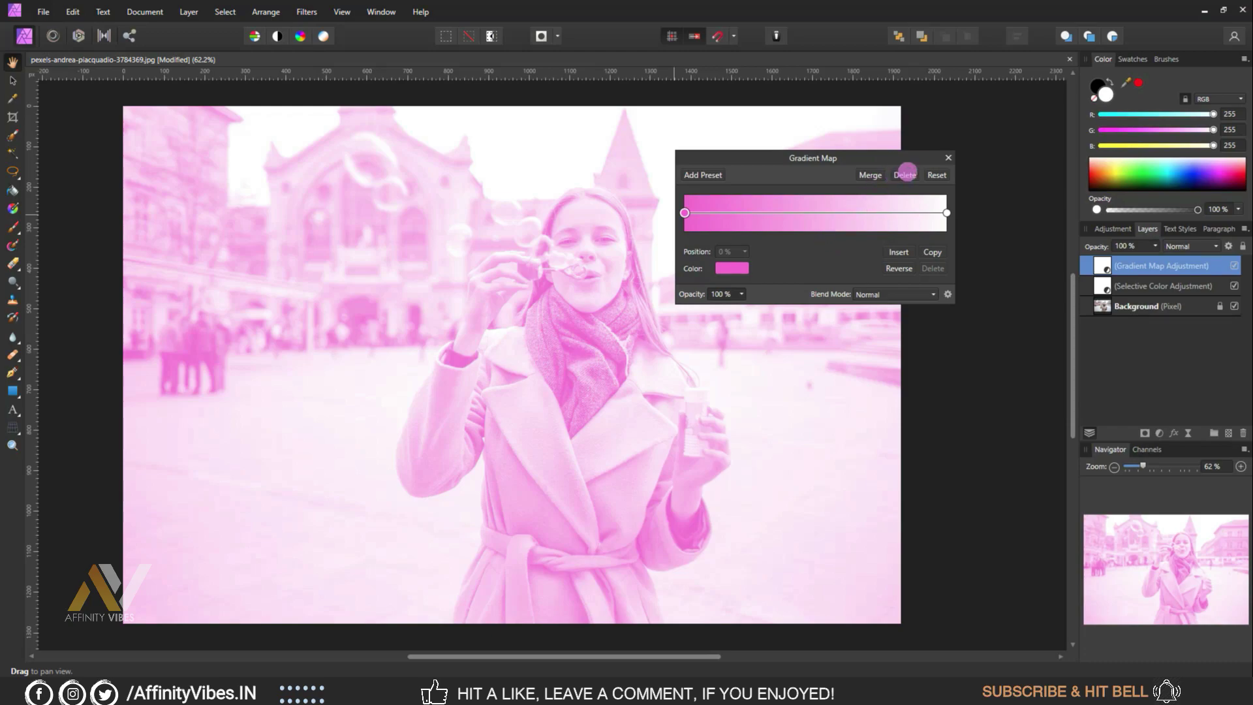
click(948, 157)
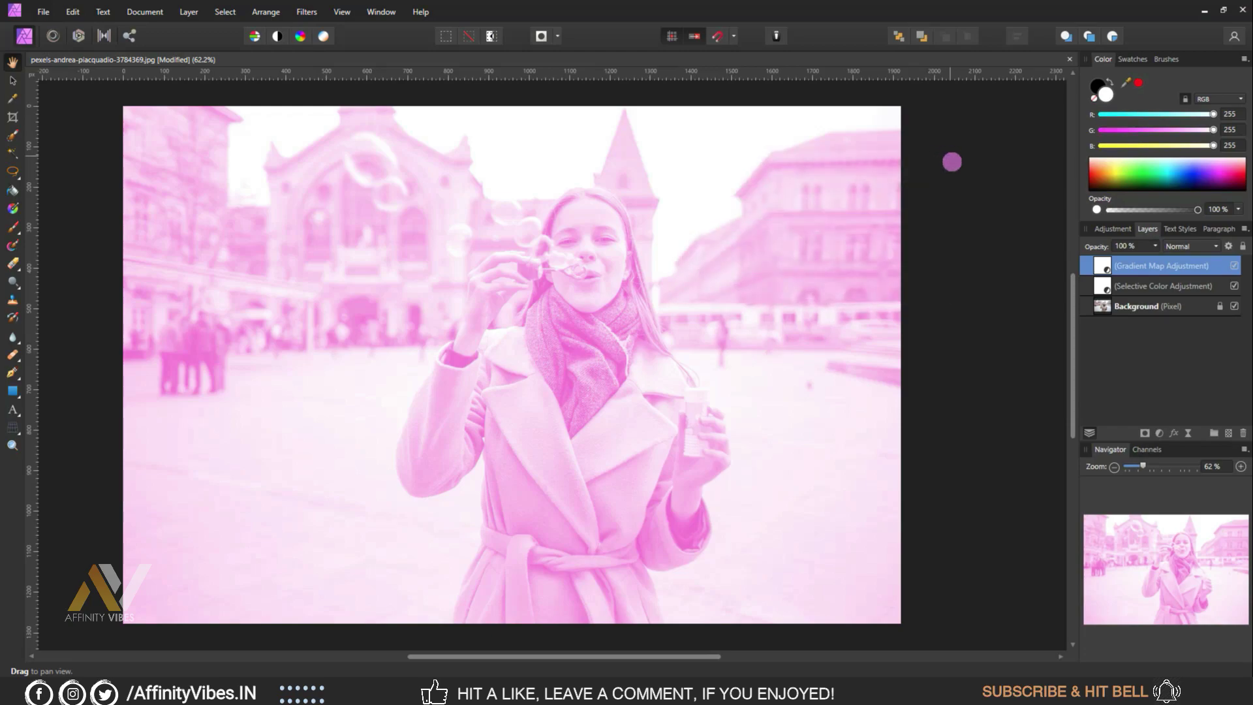
Step: Blend the Gradient Map layer as Soft Light at 50% opacity
click(1215, 246)
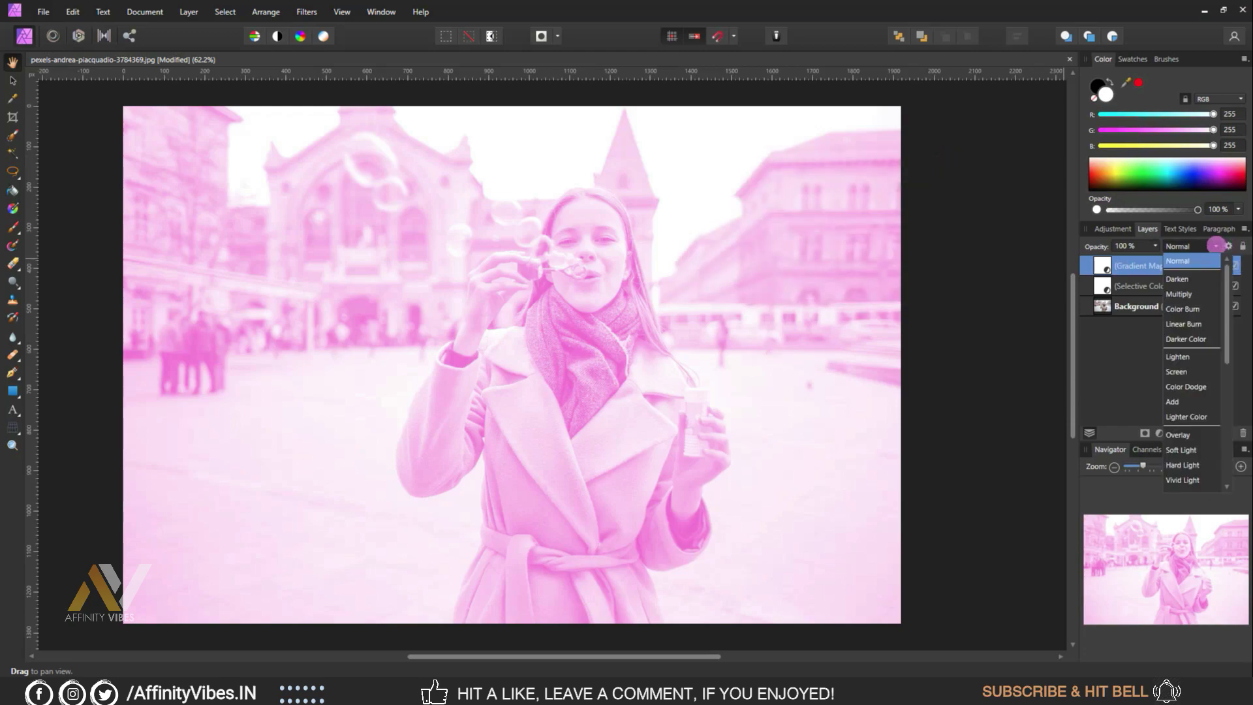
scroll(1182, 470, down, 3)
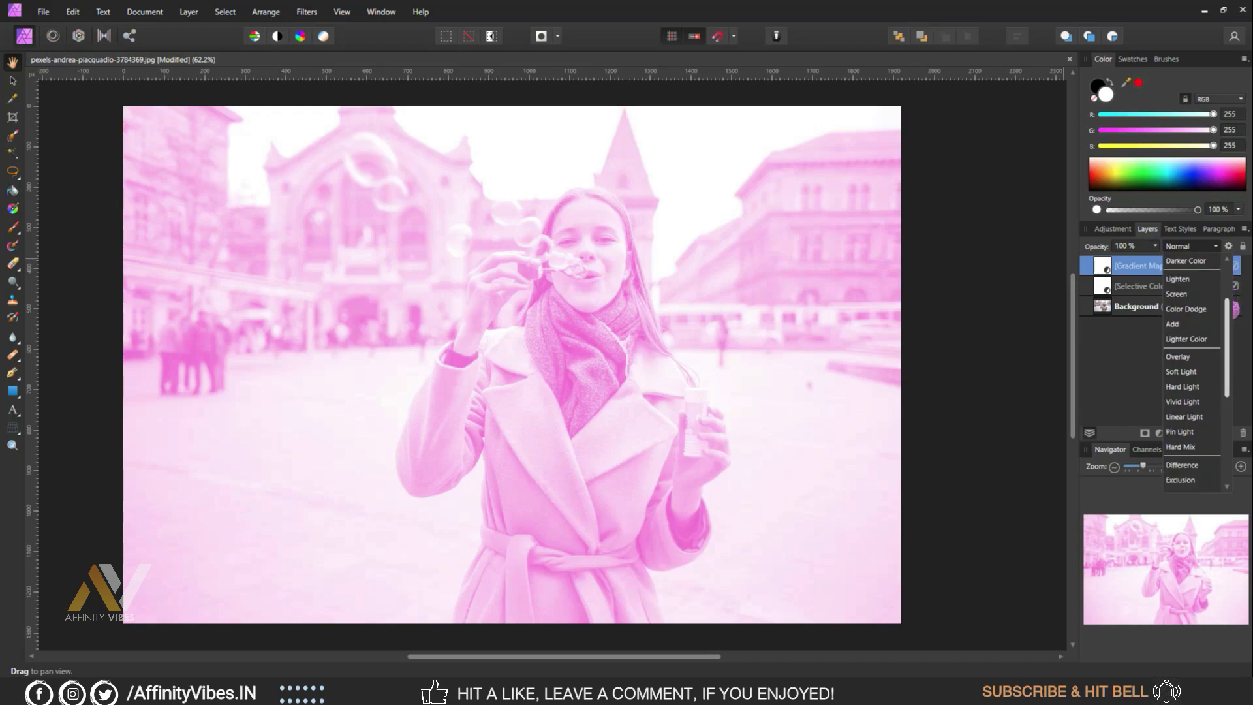
click(1183, 371)
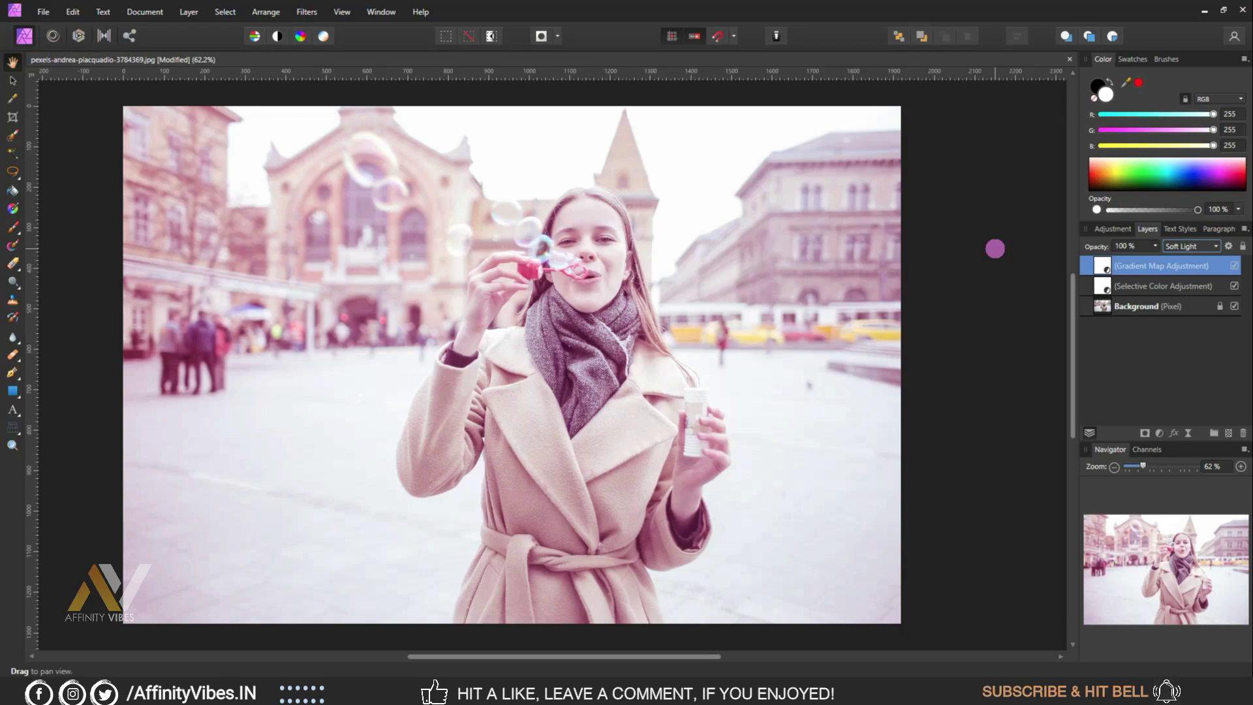
click(1155, 246)
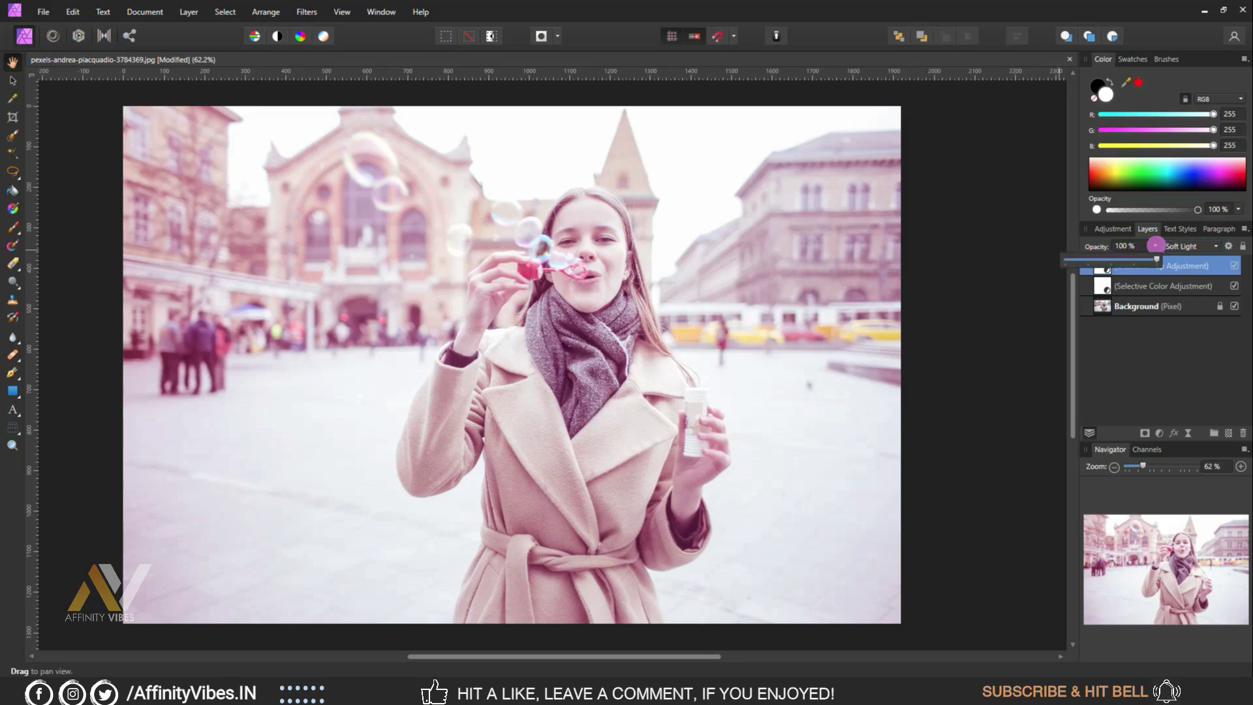
drag(1157, 259, 1137, 259)
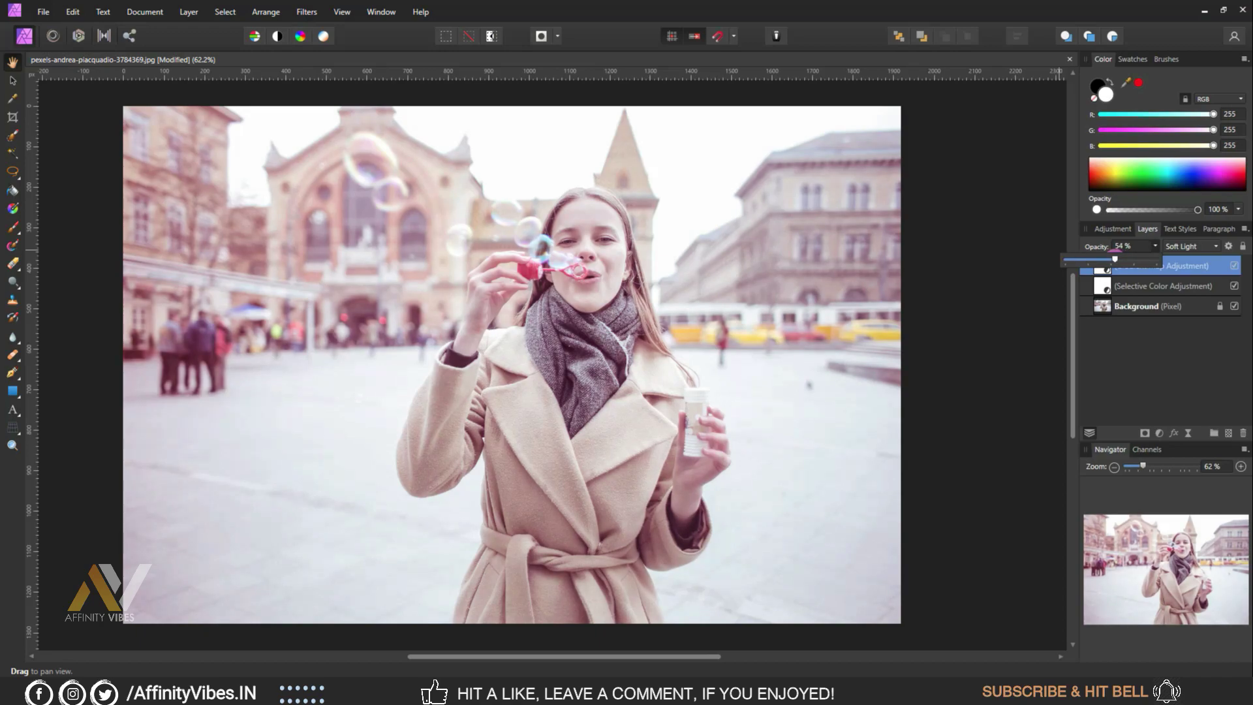
click(942, 226)
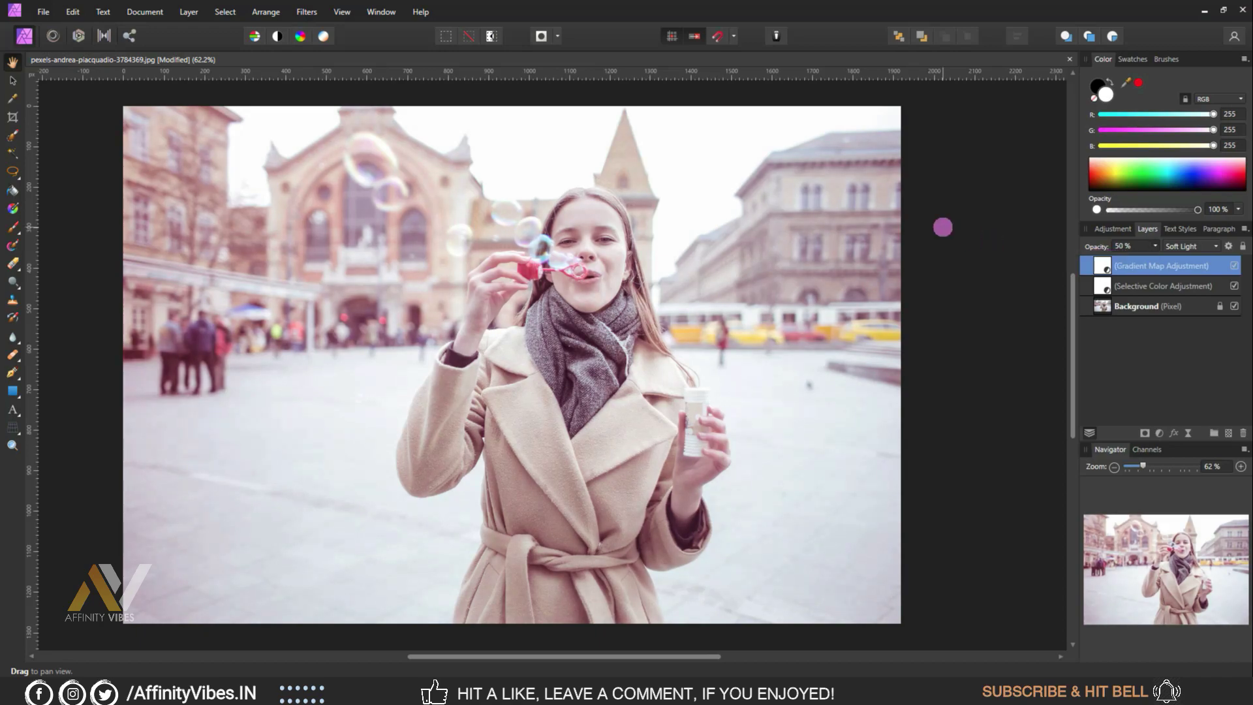
Step: Toggle the Gradient Map layer off and on to compare with the untinted photo
click(1234, 265)
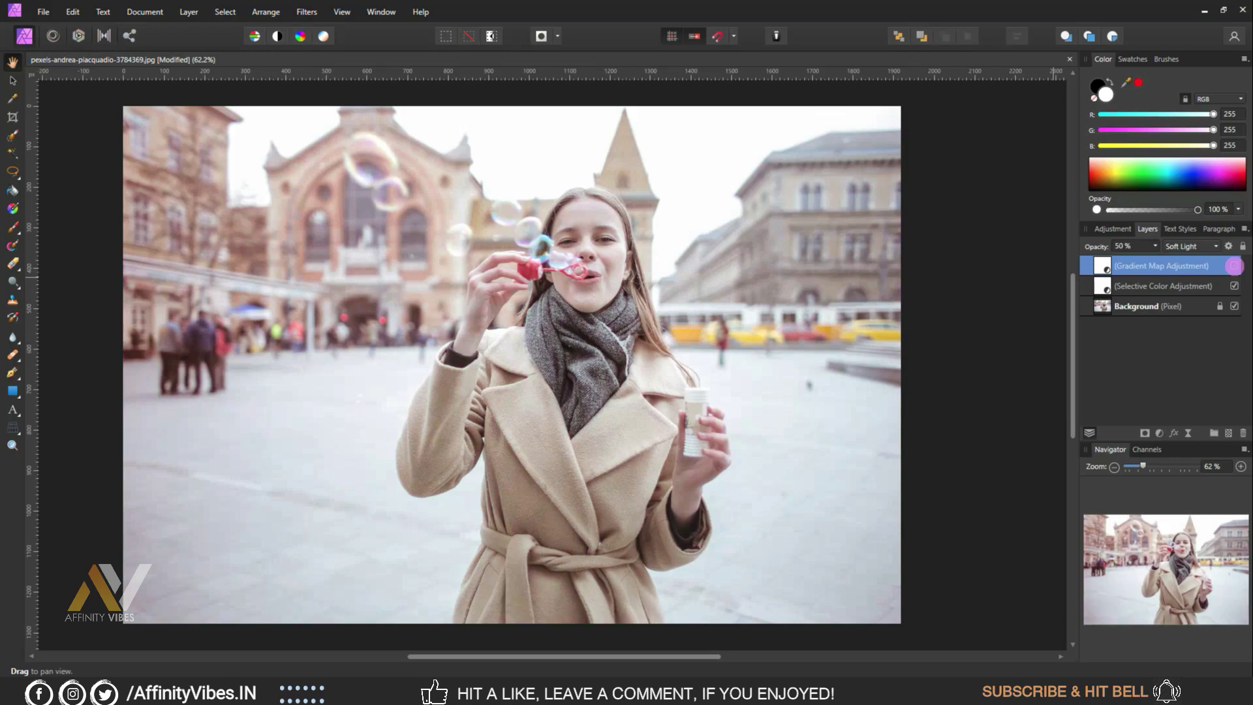
click(1234, 266)
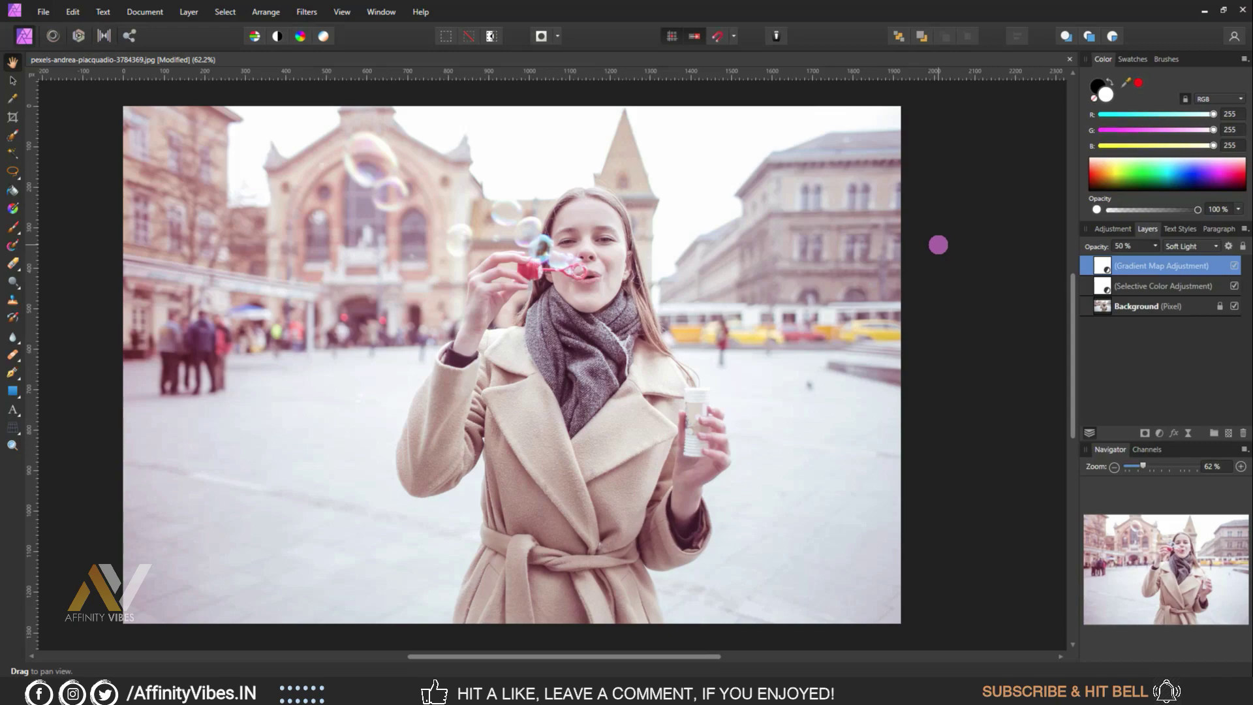
click(845, 279)
Step: Add a Curves adjustment and lift the Master curve's black point to fade the shadows
click(1158, 433)
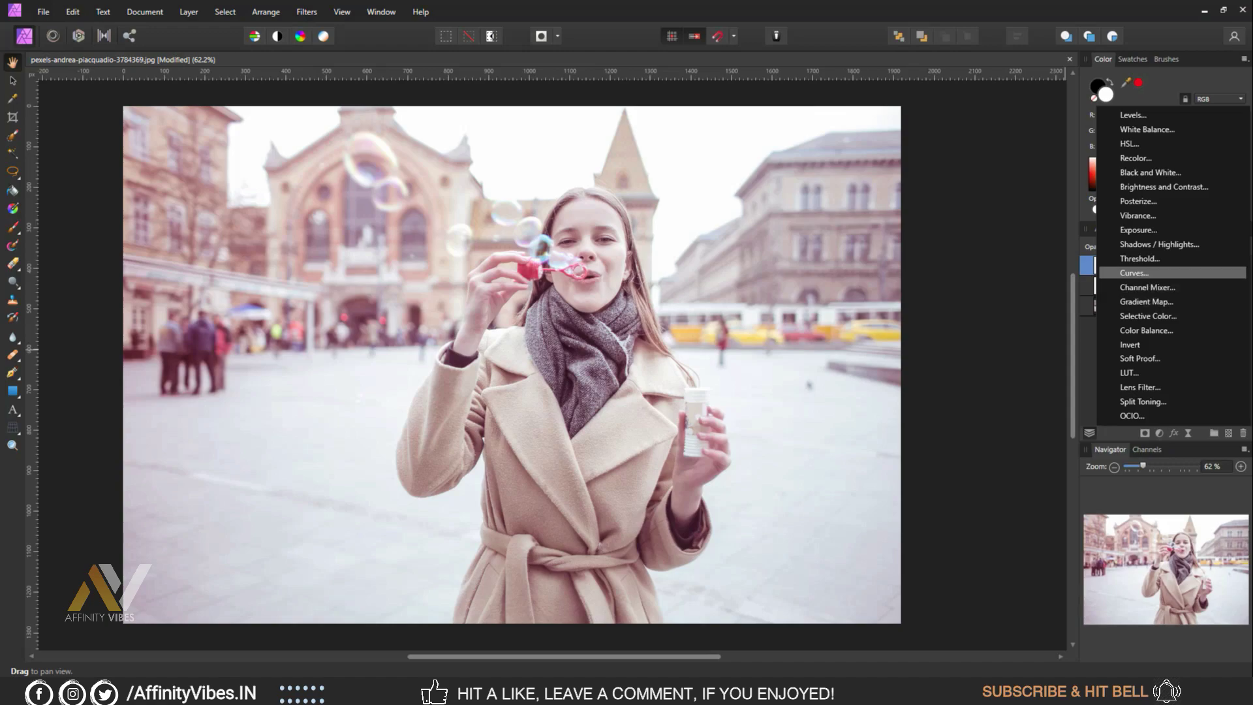
click(1134, 273)
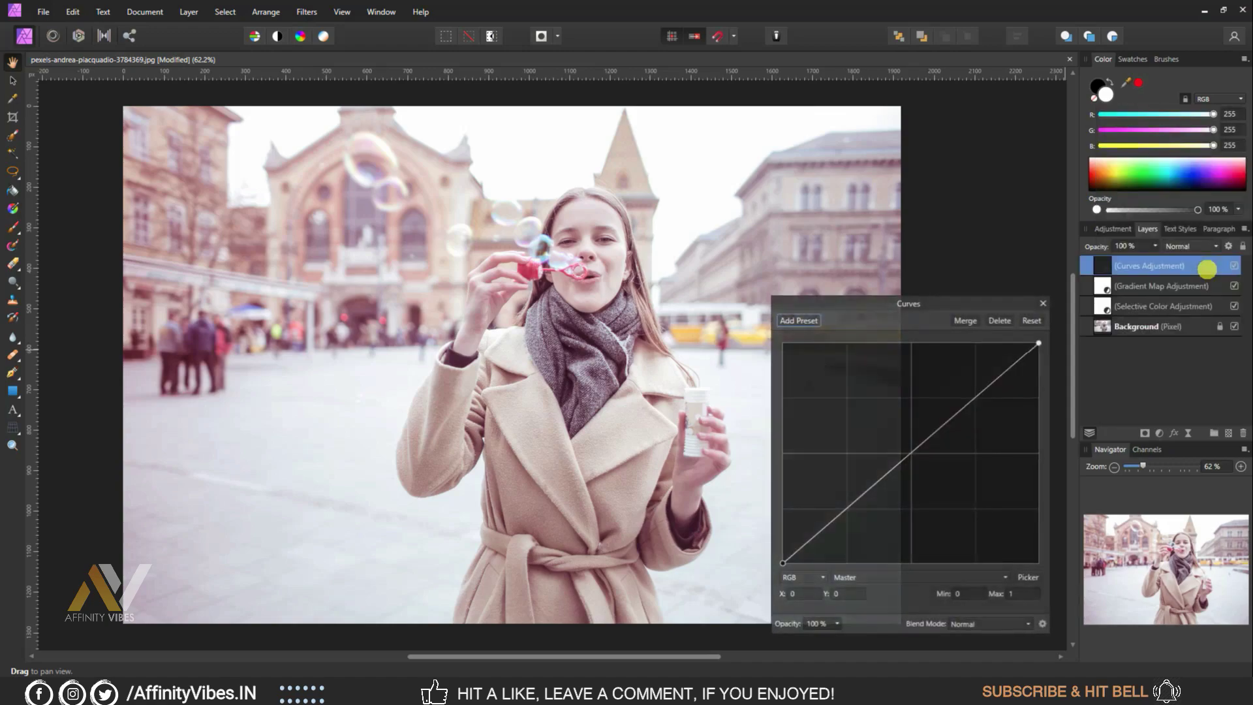
drag(914, 300, 886, 111)
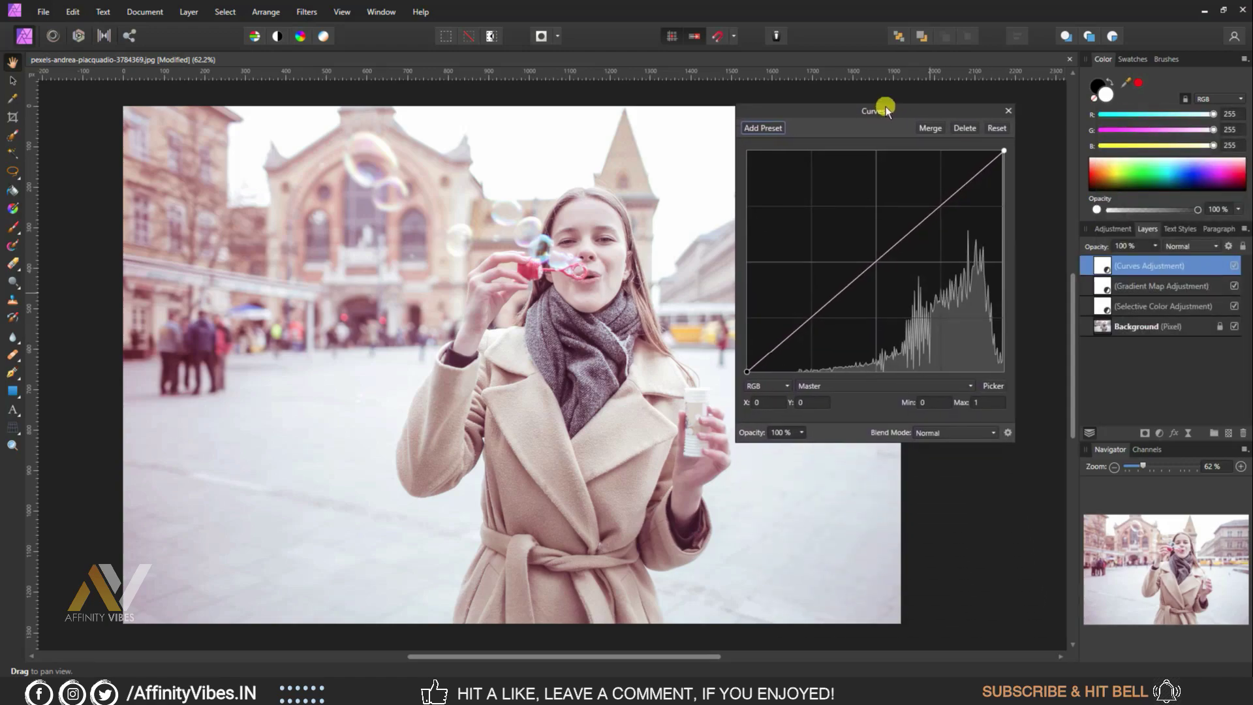
click(866, 383)
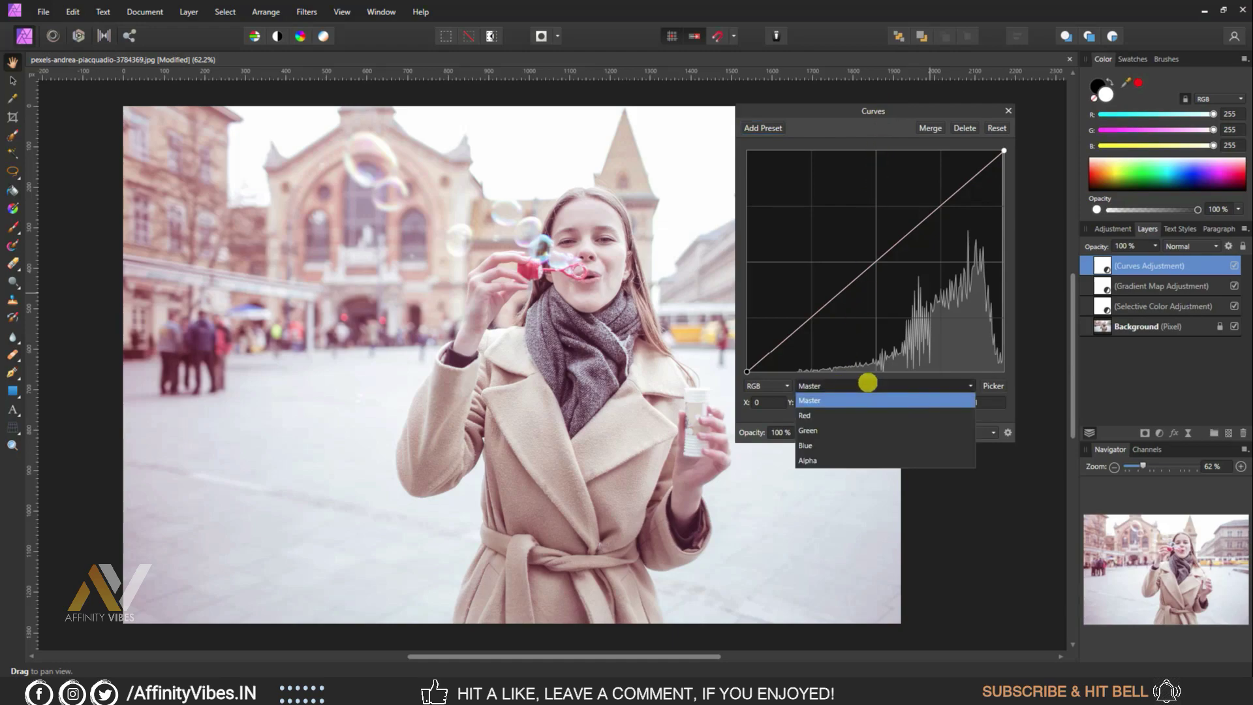
click(855, 390)
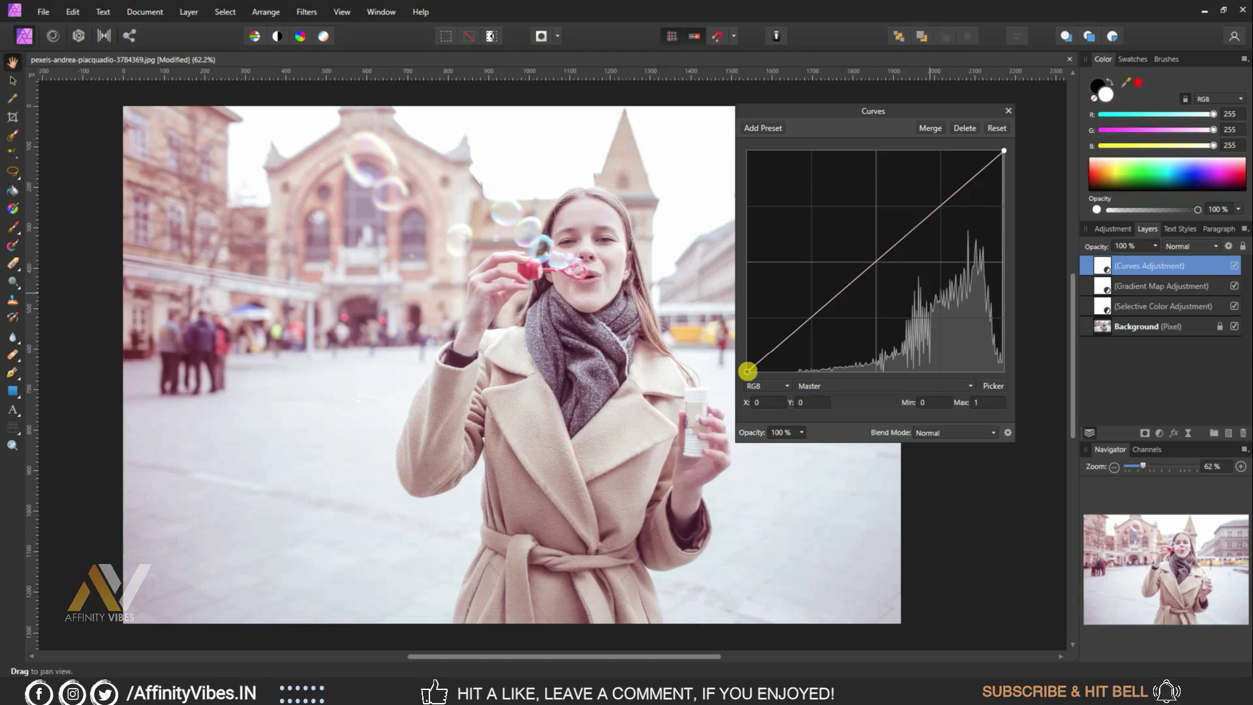
drag(747, 371, 782, 353)
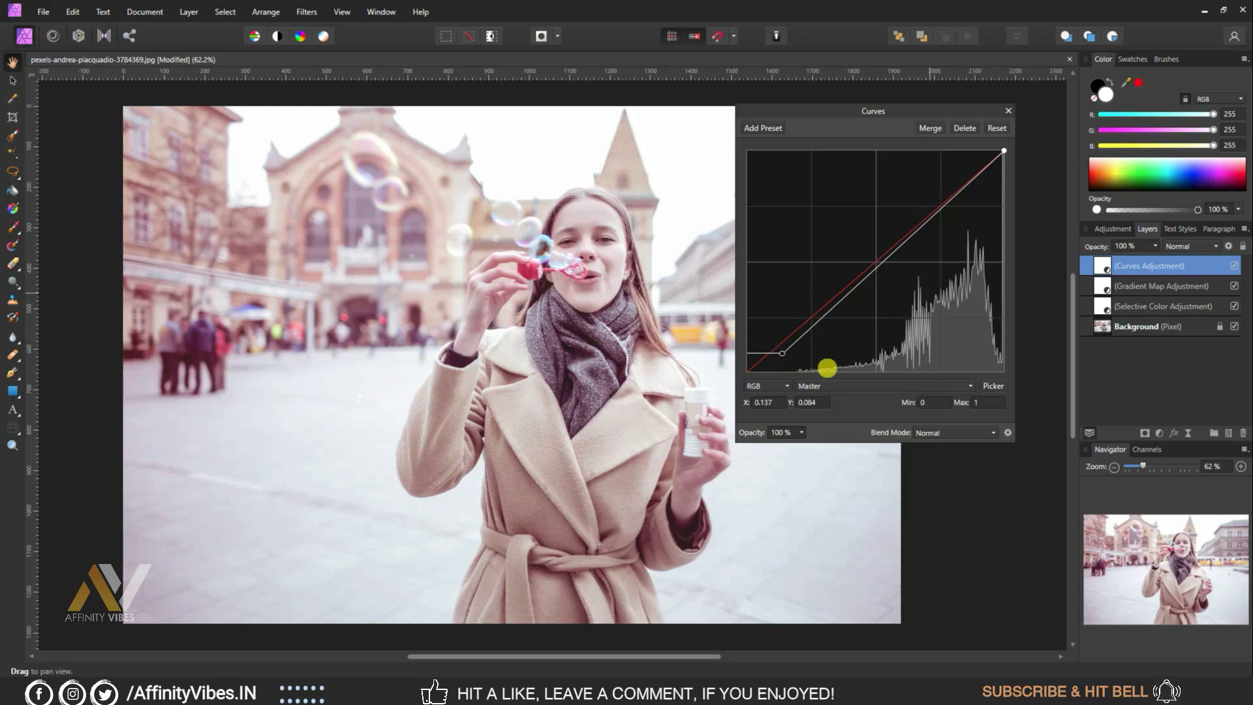
Step: Raise the Blue channel's black point to 0.125 and close the Curves settings
click(848, 384)
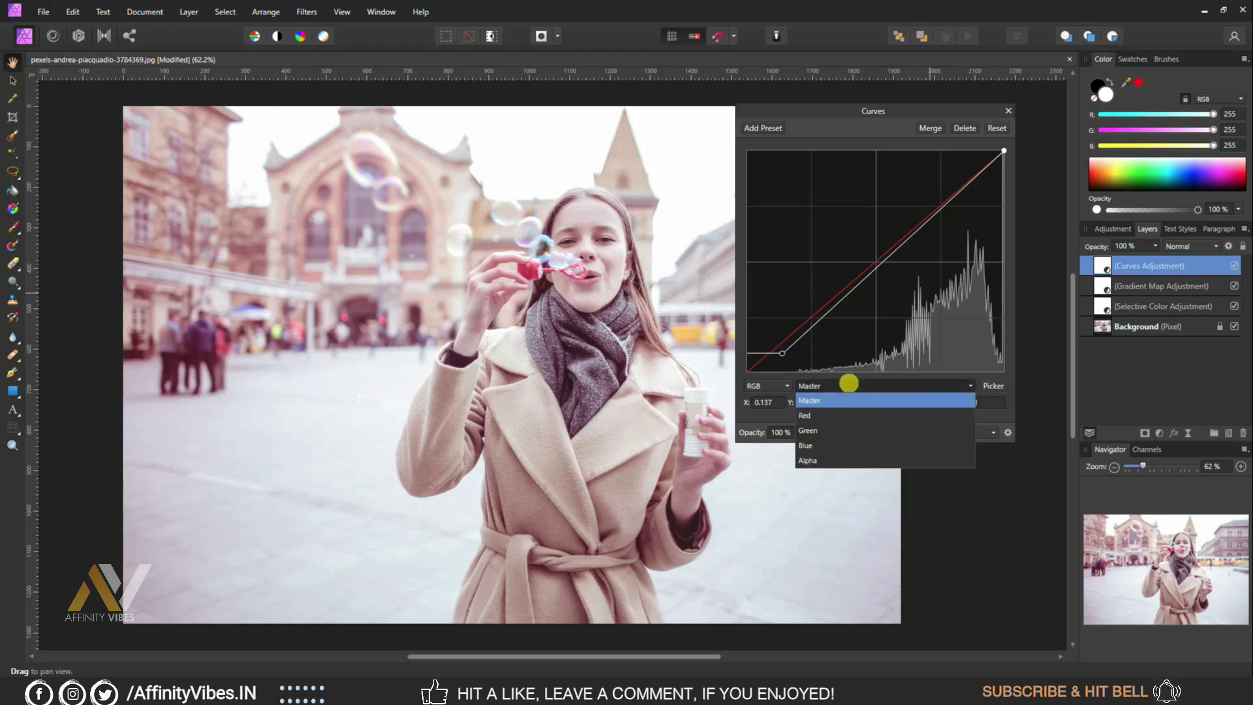
click(812, 445)
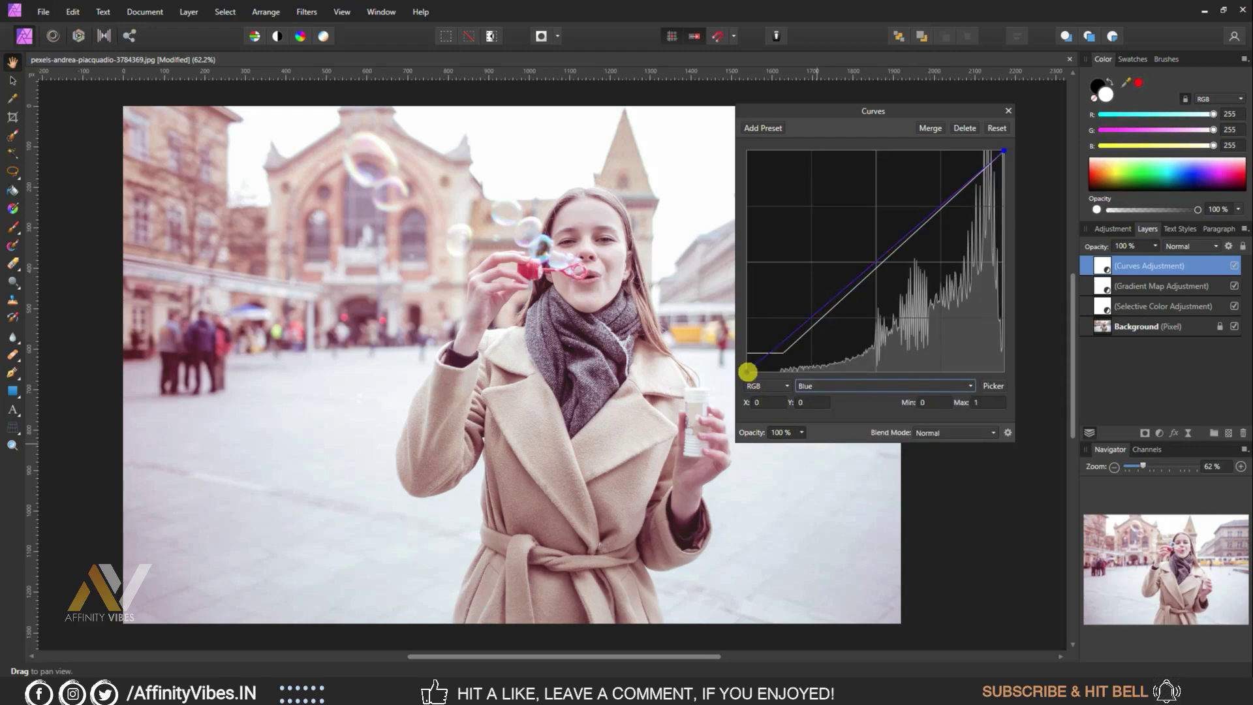
drag(748, 372, 734, 345)
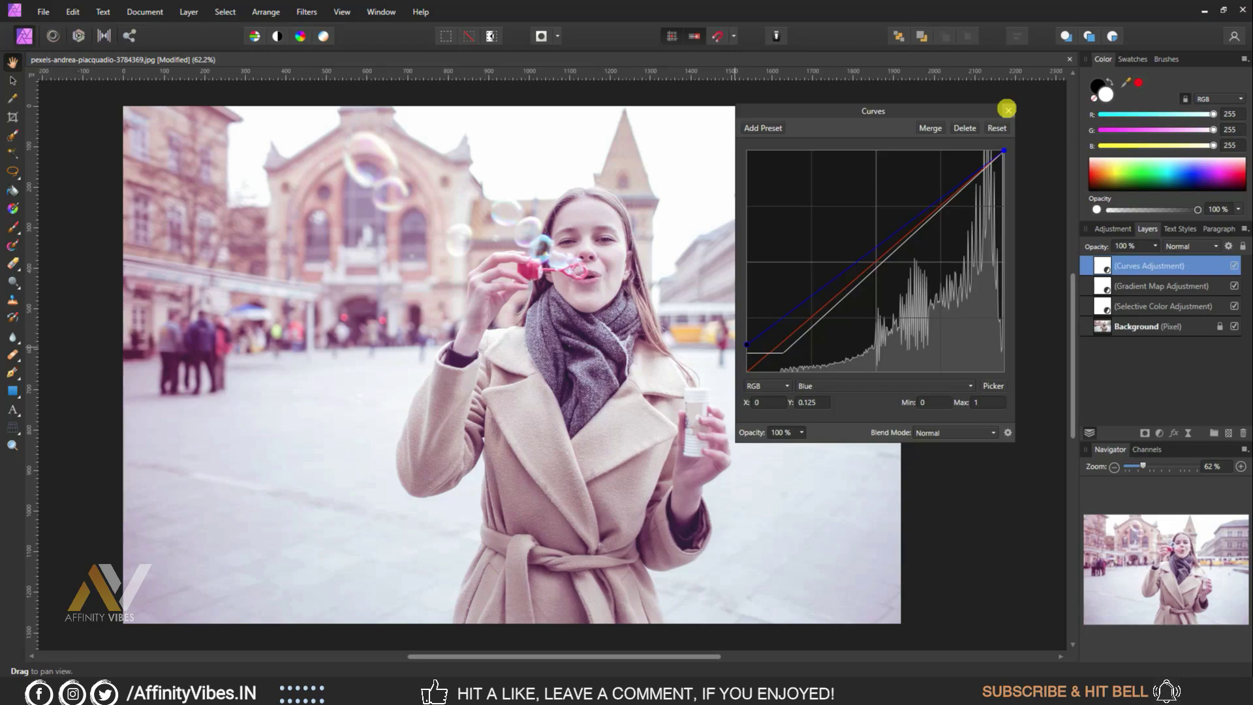
click(1007, 109)
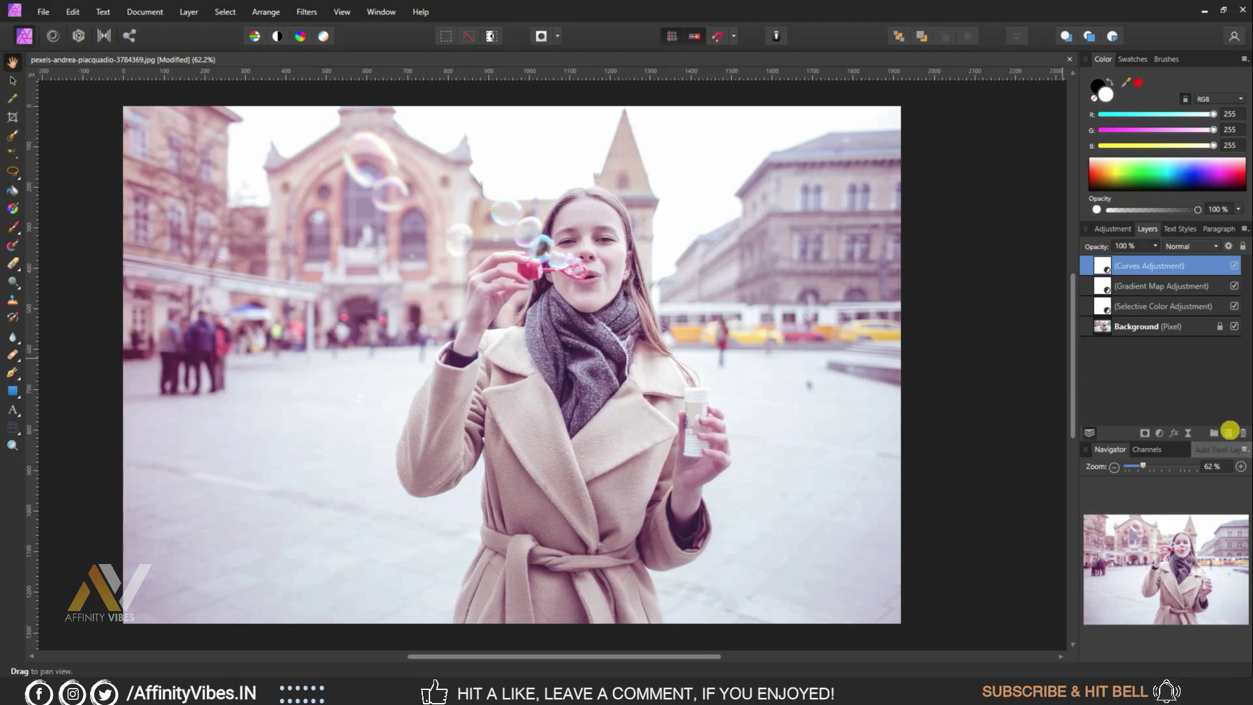
Step: Add a new pixel layer and flood-fill it with pink FFC1C1
click(1228, 431)
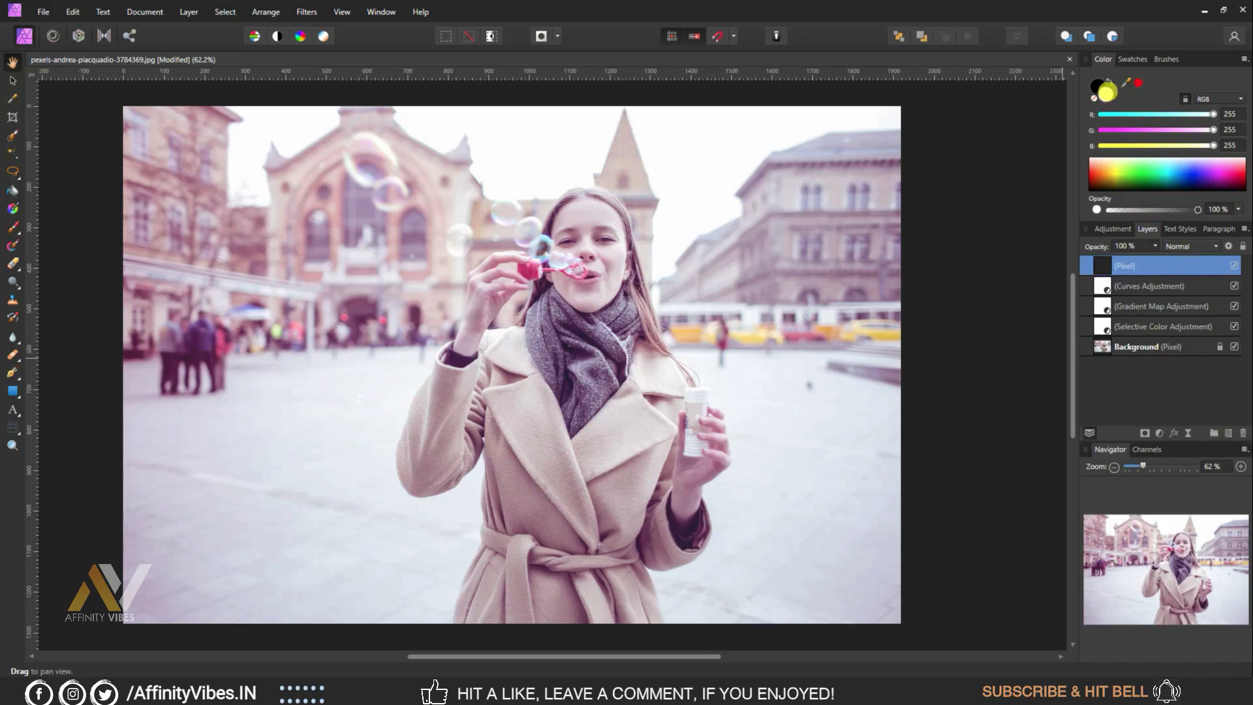
double_click(1106, 92)
drag(844, 111, 844, 148)
click(918, 310)
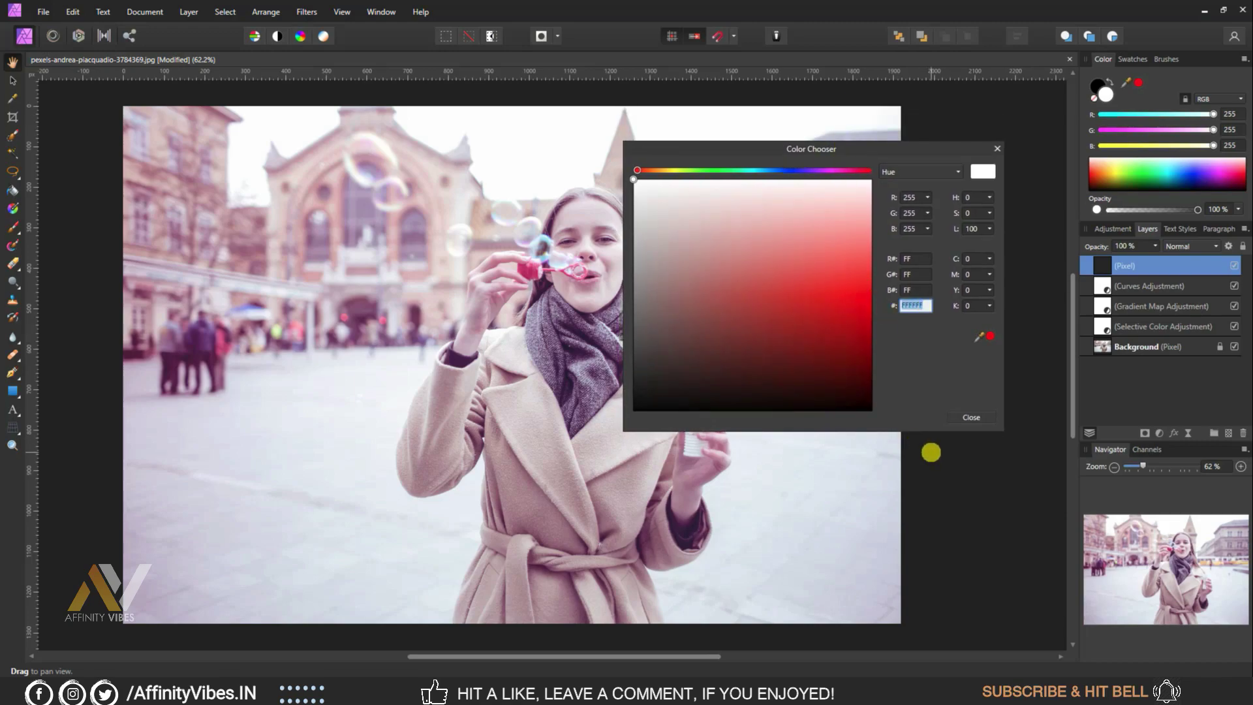
text(ffc)
key(Return)
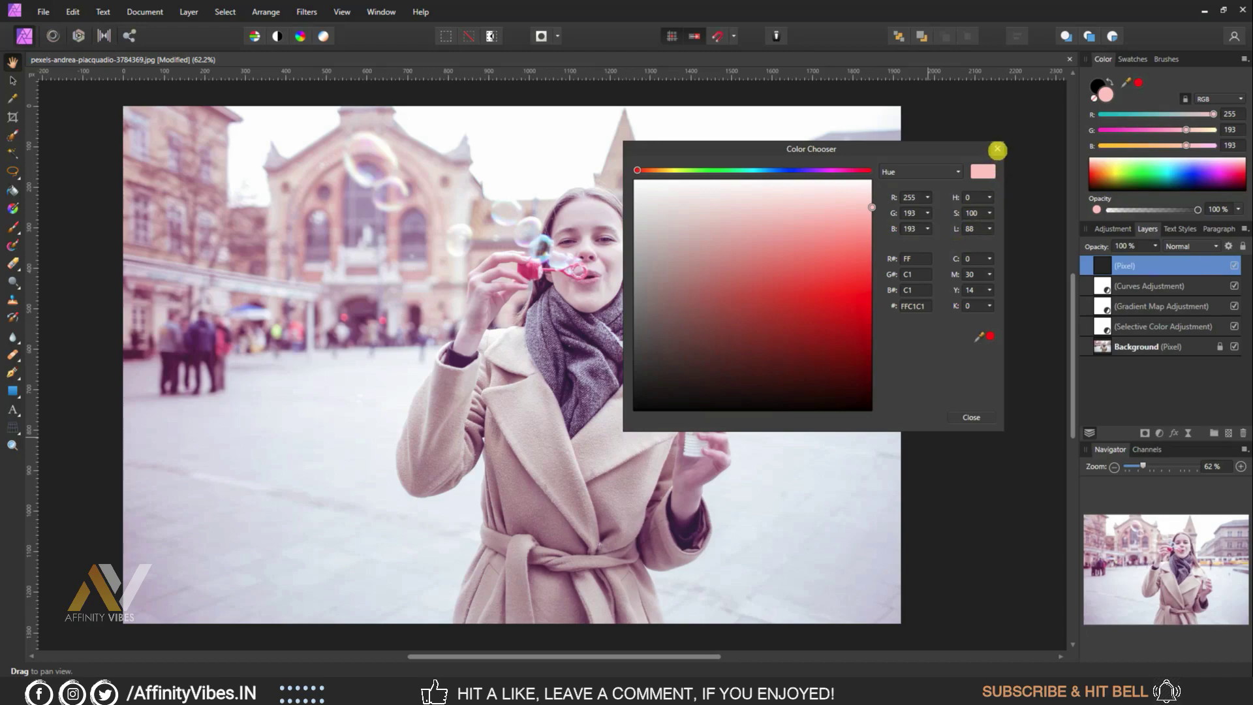
click(997, 149)
click(12, 189)
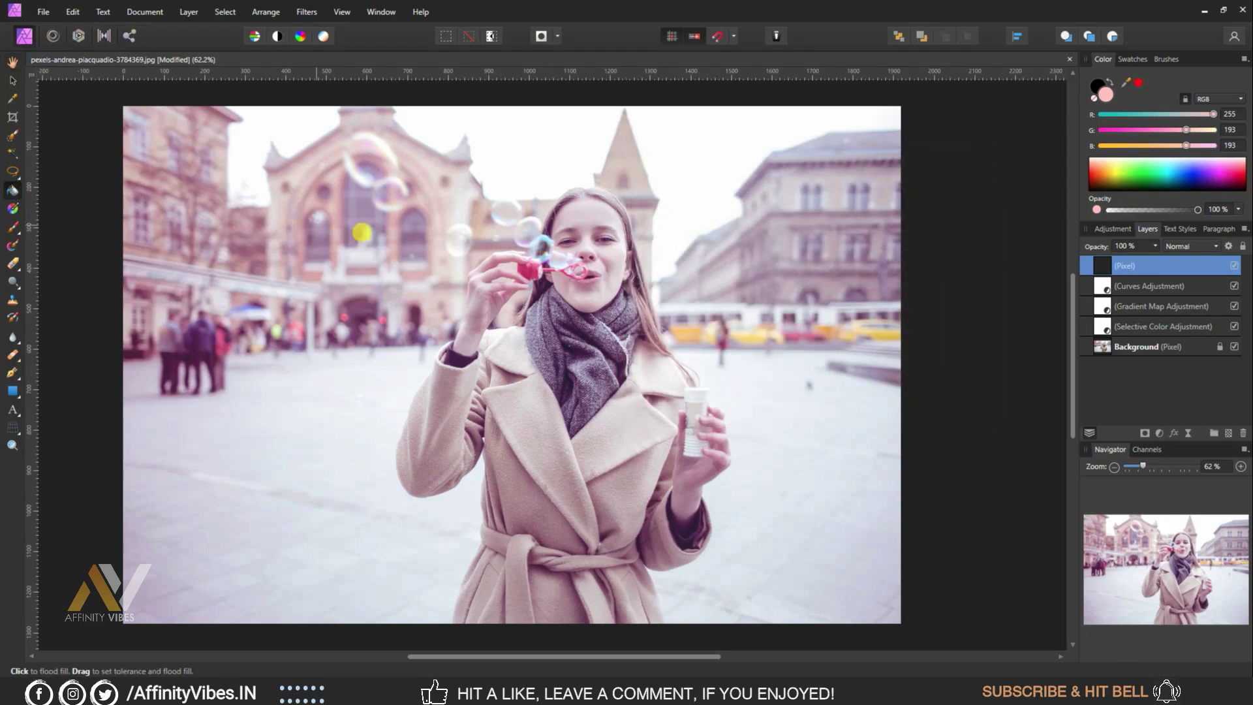
click(400, 238)
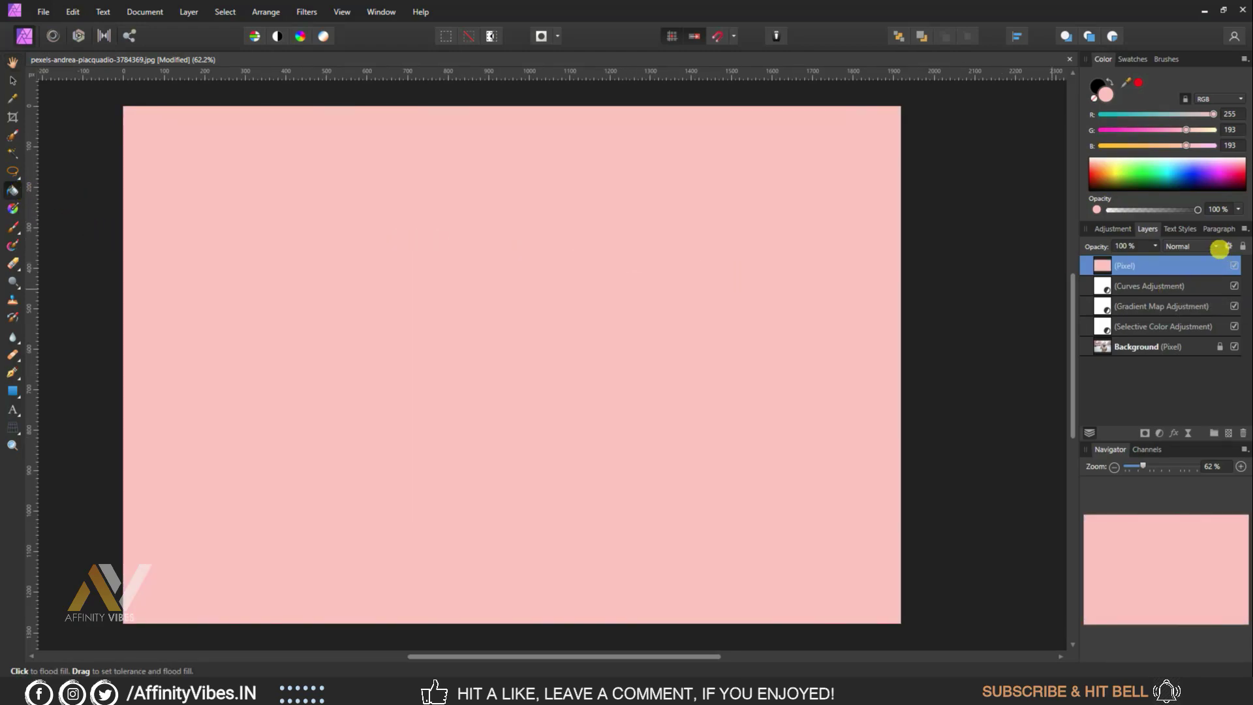
Step: Set the pink layer to Soft Light at 30% opacity and toggle it to compare
click(1216, 247)
scroll(1192, 365, down, 3)
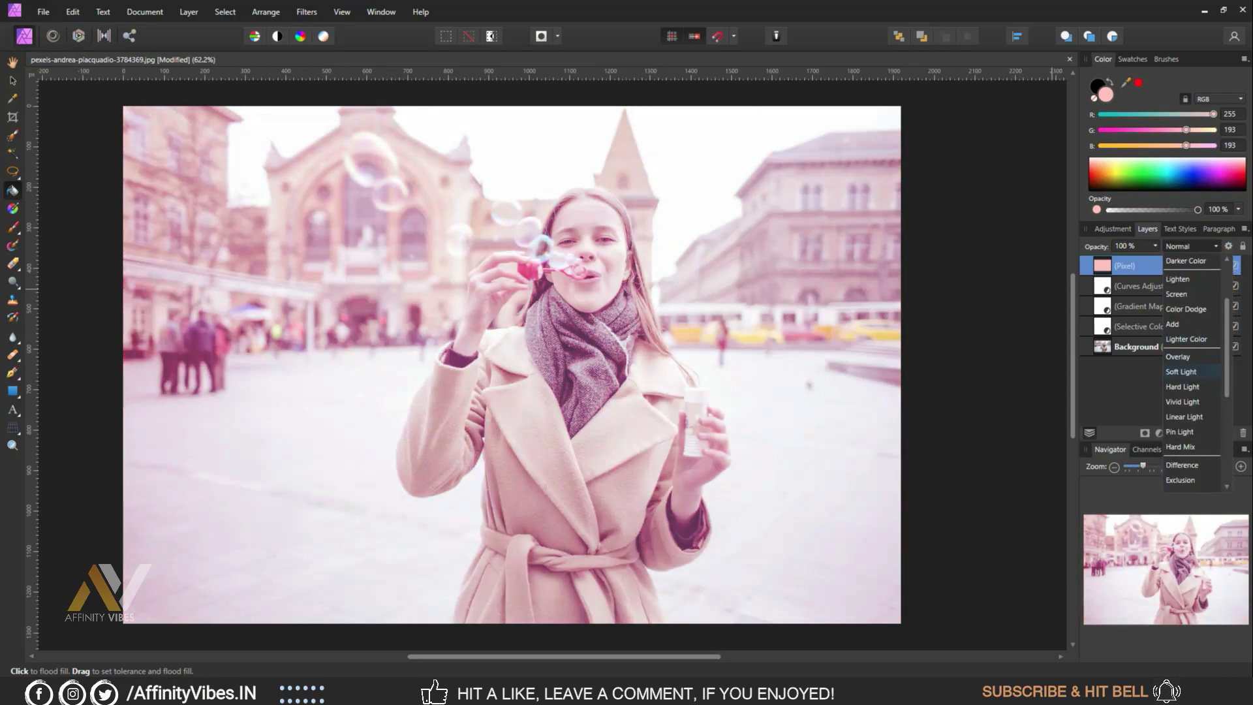
click(1181, 371)
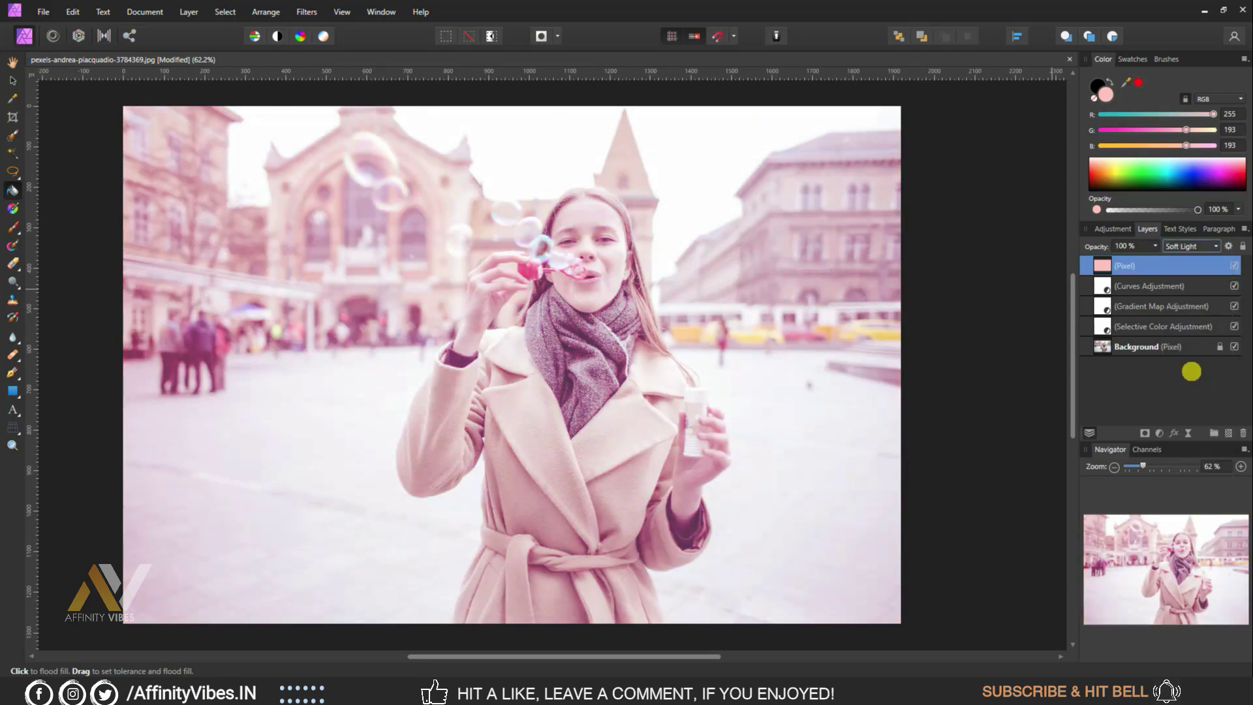
click(1155, 246)
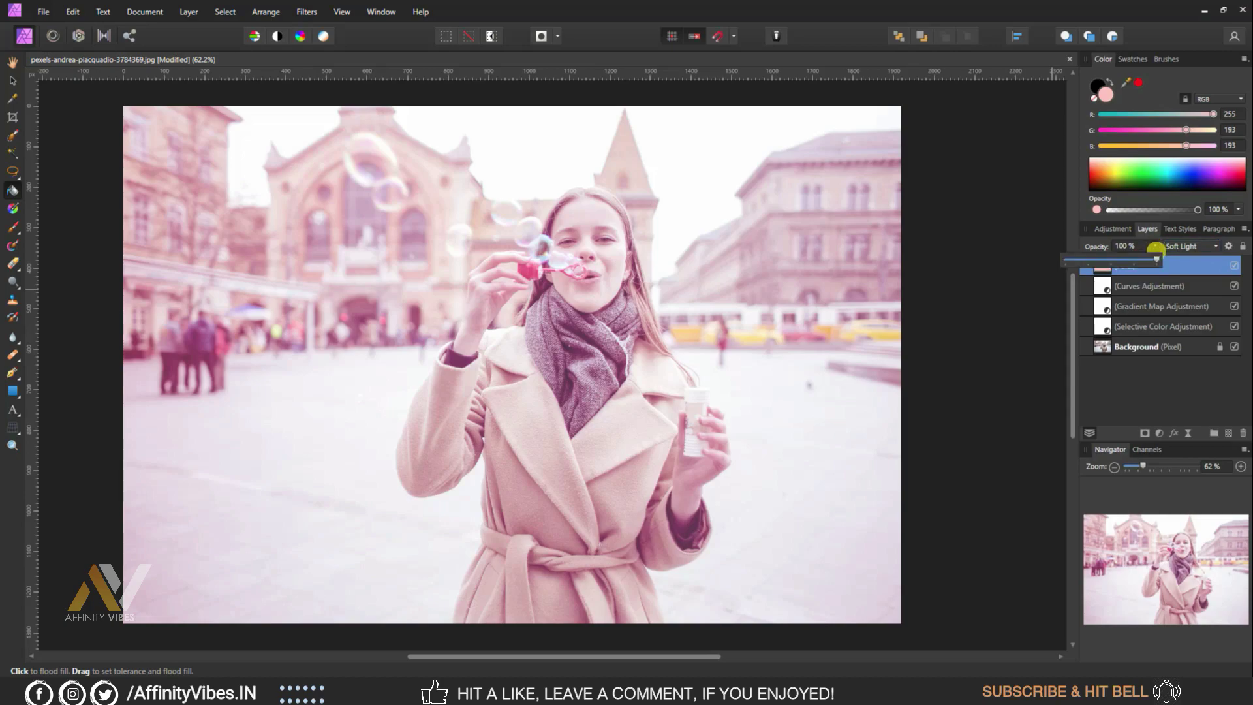
drag(1158, 259, 1111, 259)
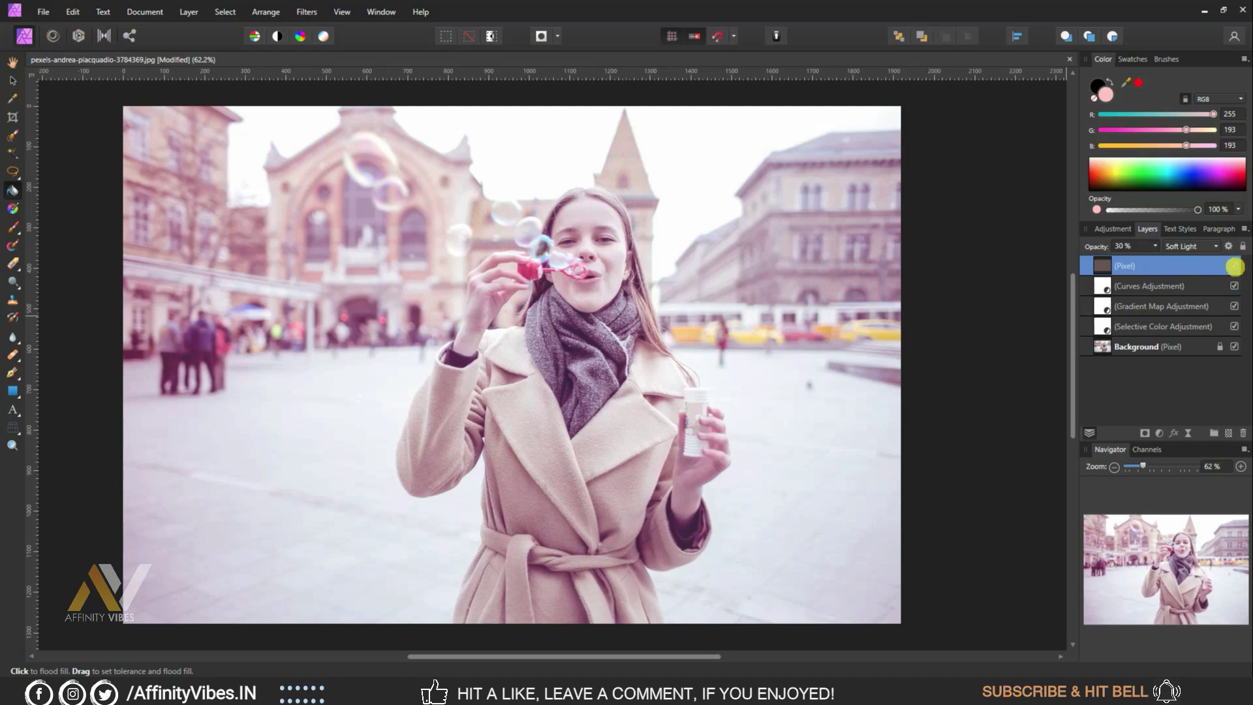
click(1233, 266)
click(1233, 265)
Step: Export the grade as a LUT named Pro Pastel Effect.cube into the LUTs folder
click(41, 13)
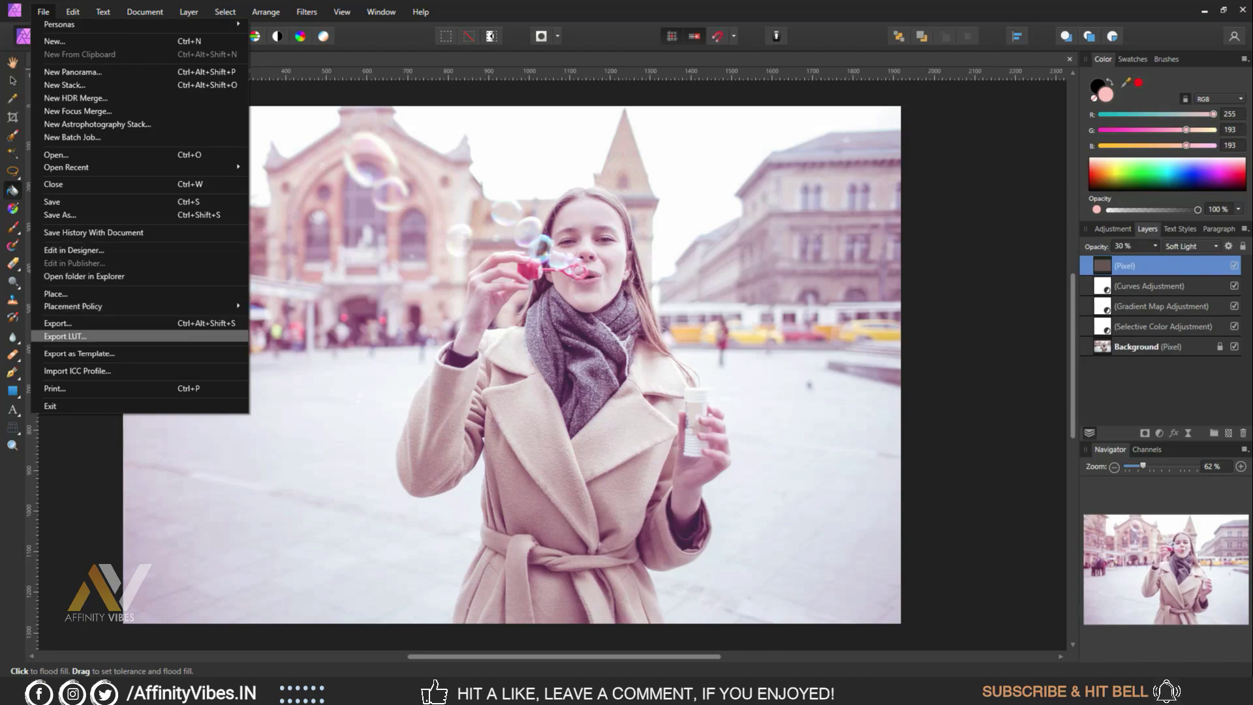
click(65, 337)
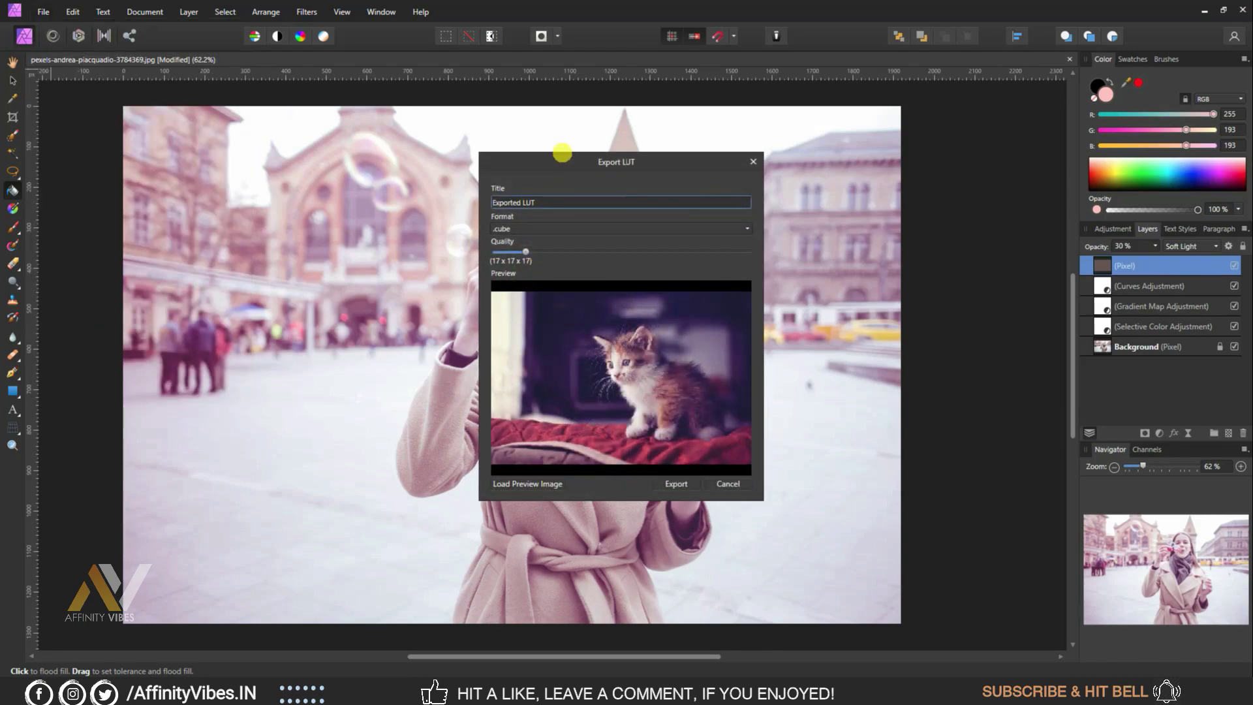
drag(562, 154, 628, 119)
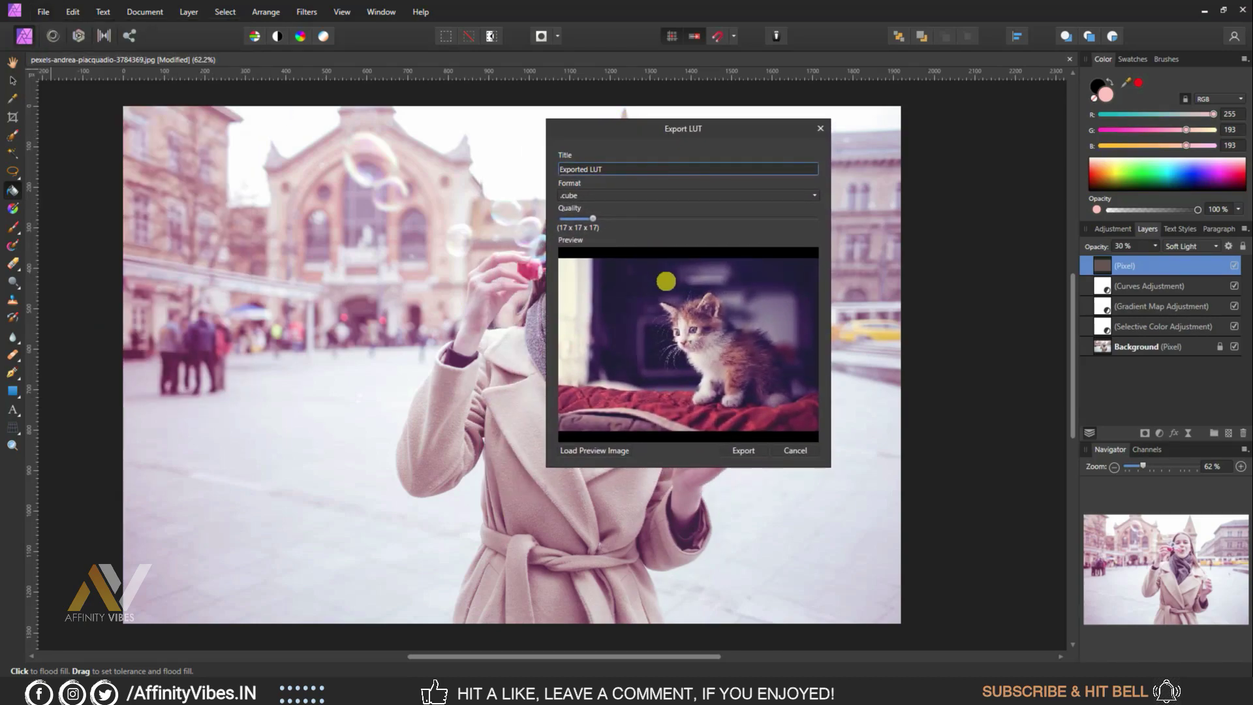
click(608, 167)
text(Pastel)
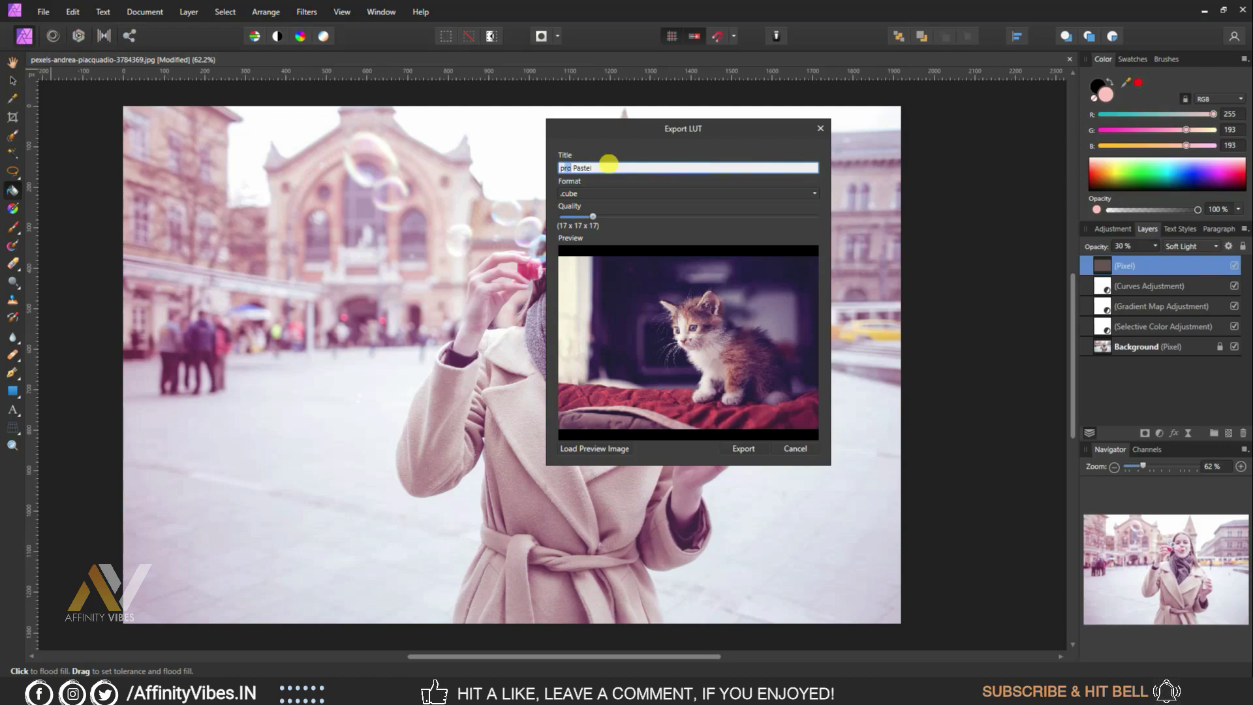
text(P)
click(744, 449)
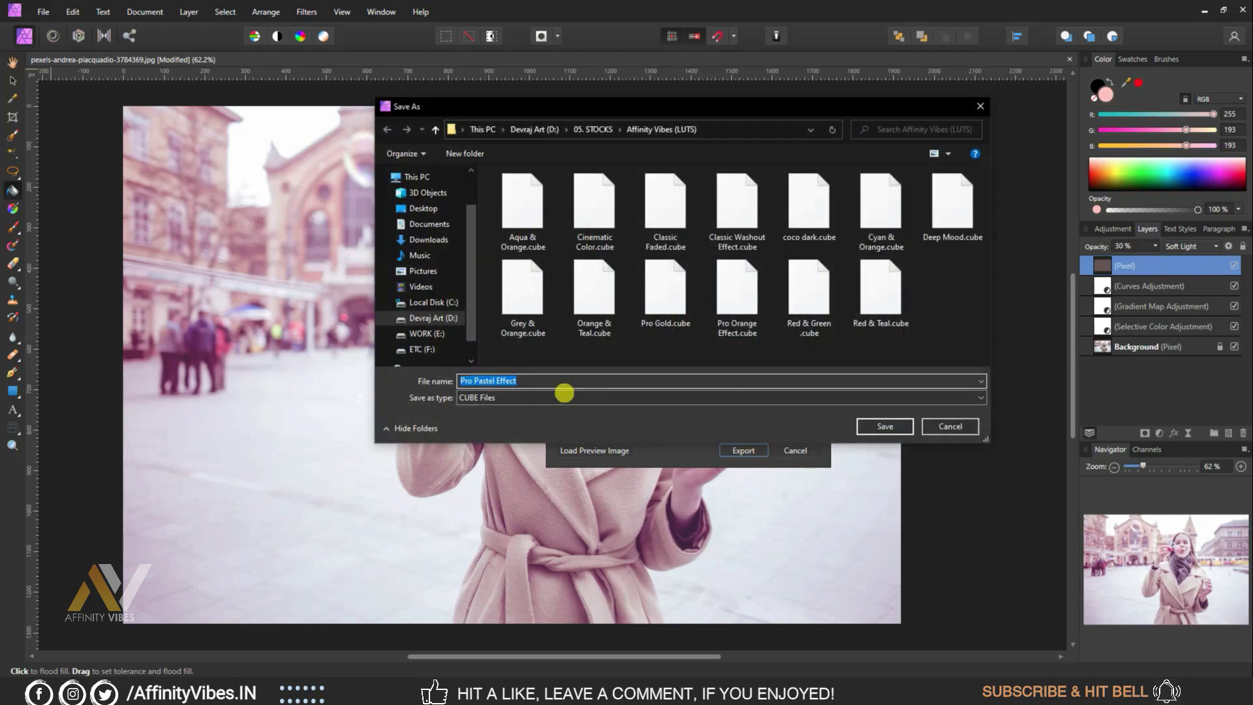
click(892, 427)
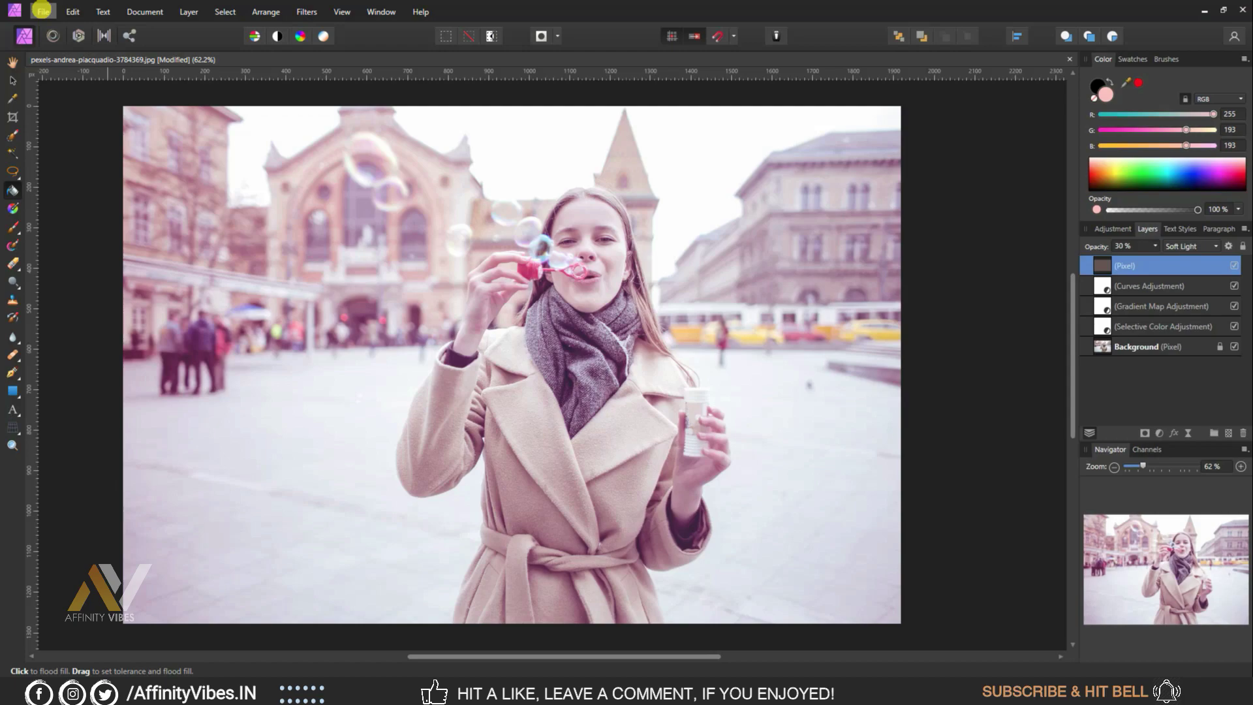
Step: Open six stock photos, including bahador, elise-wilcox and elvis-ray, then show the Adjustments list
click(43, 11)
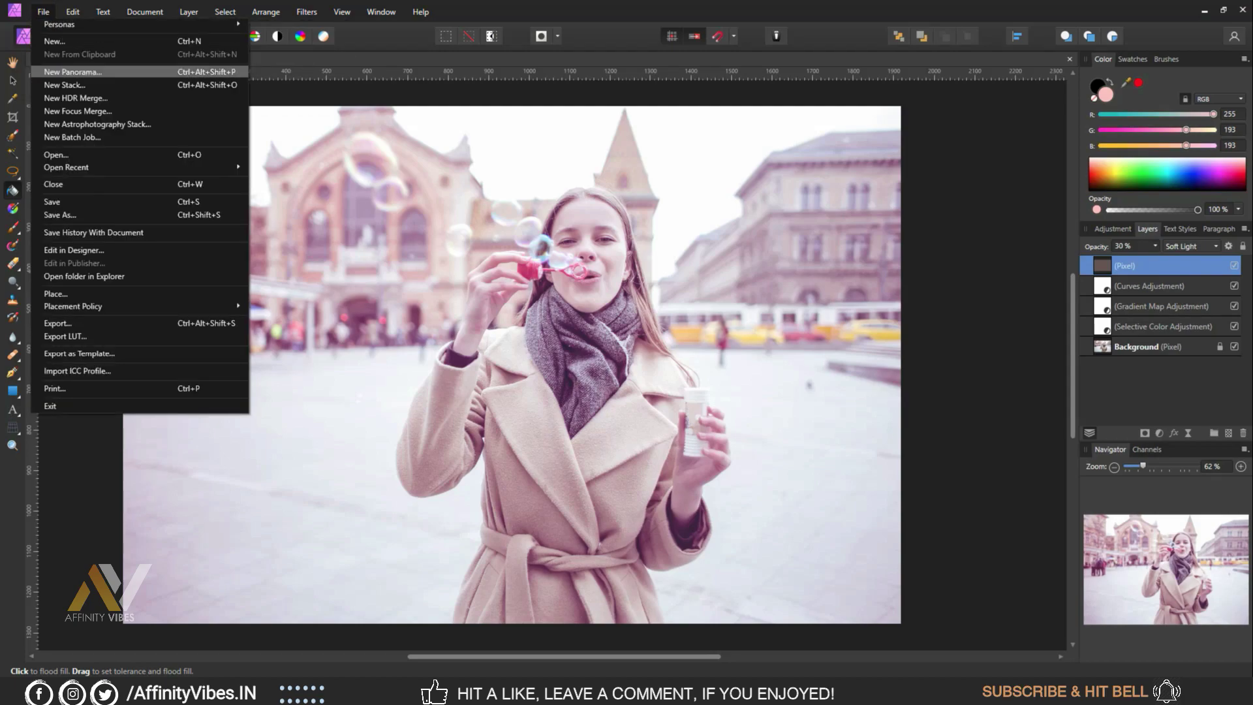
click(105, 154)
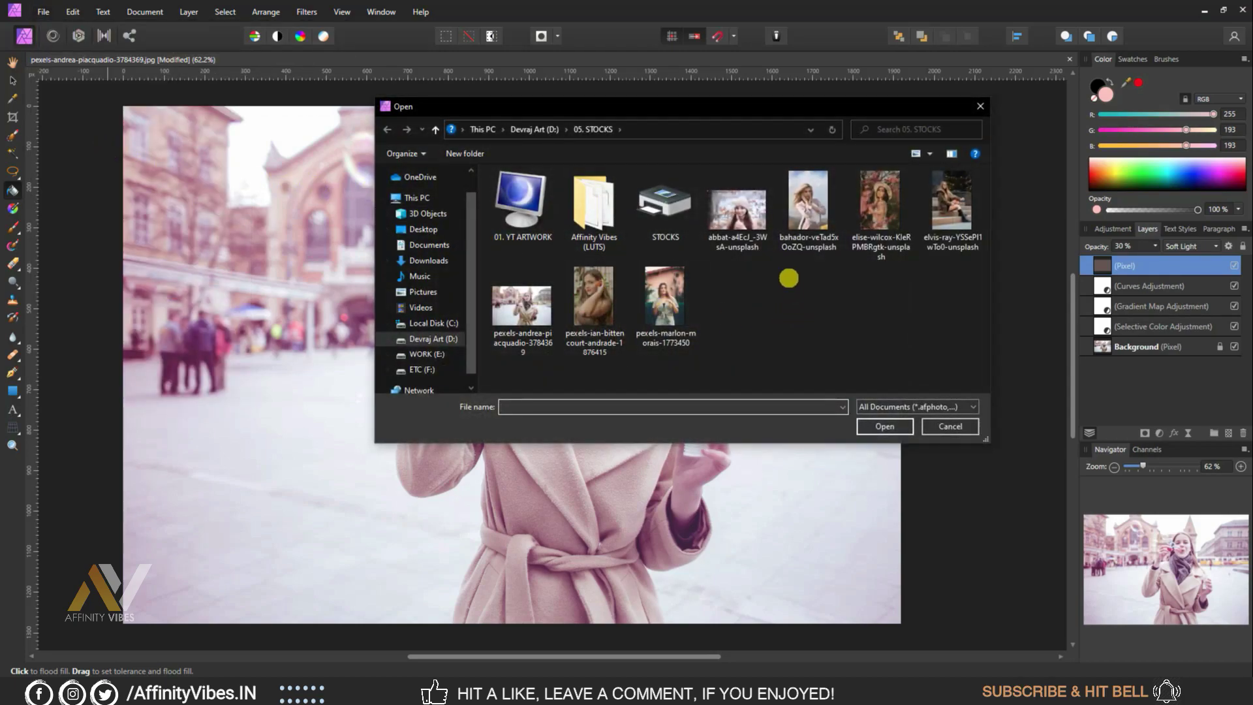
click(740, 209)
ctrl+click(809, 207)
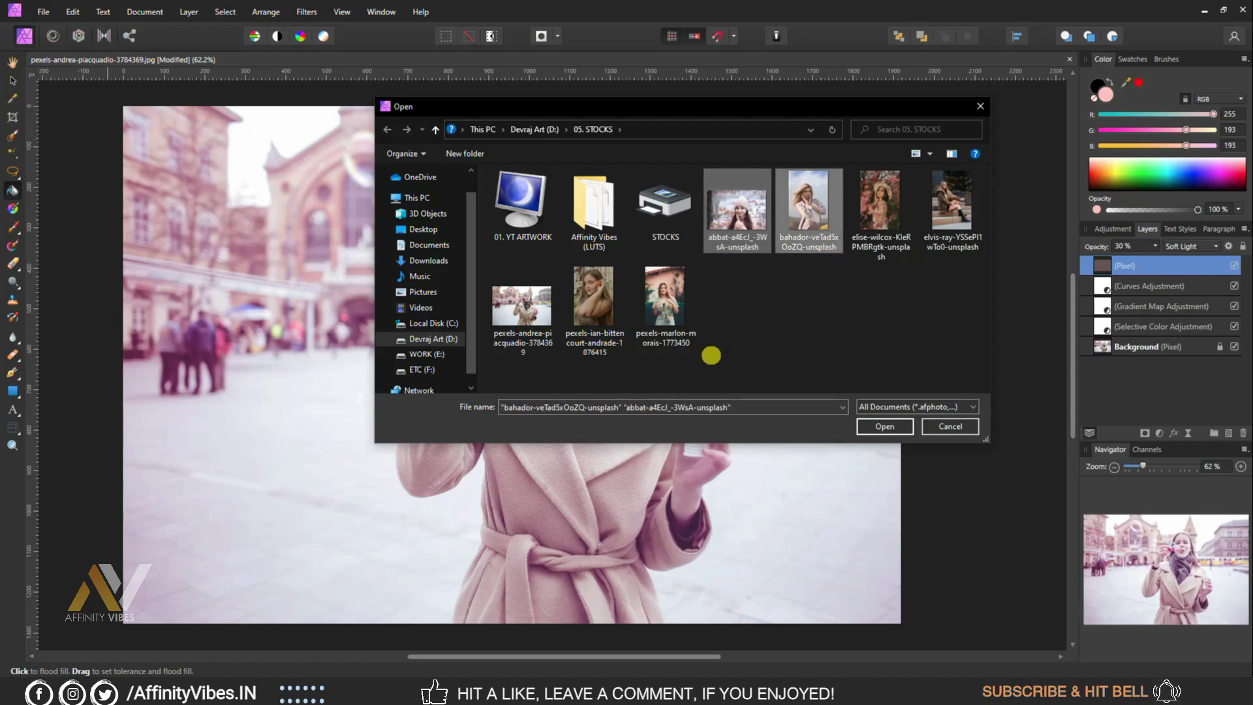
ctrl+click(592, 322)
ctrl+click(672, 348)
click(885, 426)
ctrl+click(878, 210)
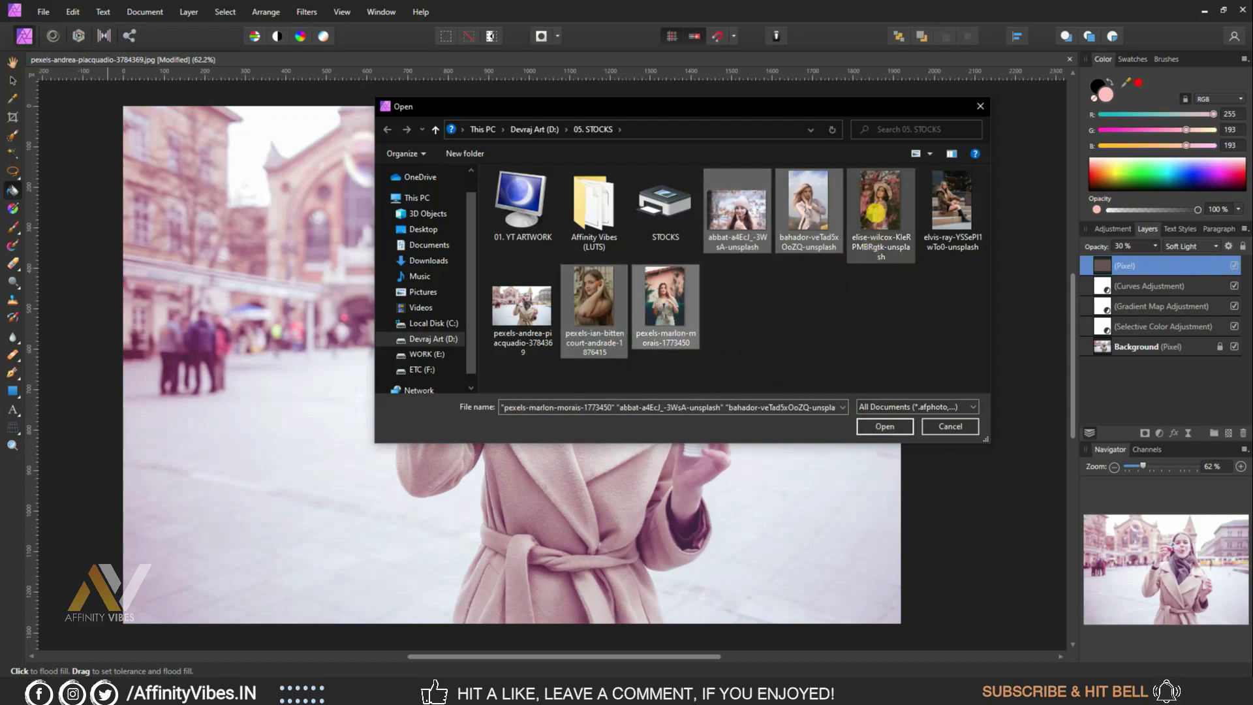
ctrl+click(951, 209)
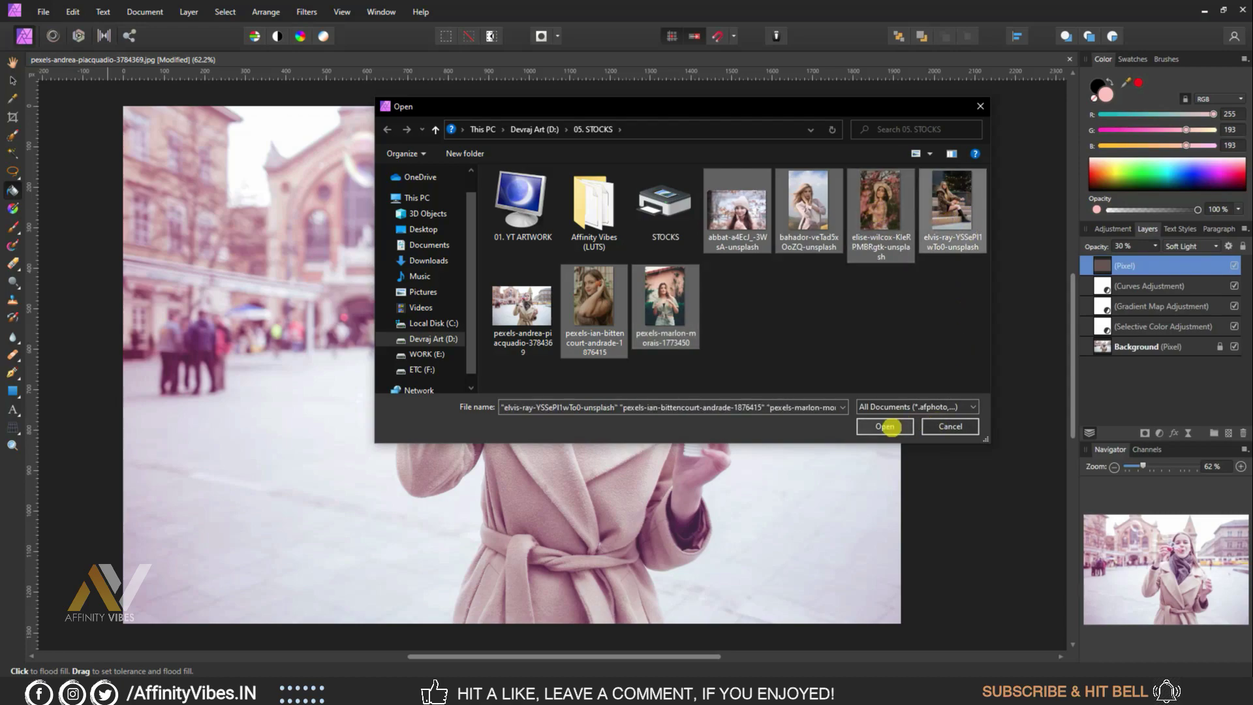
click(890, 427)
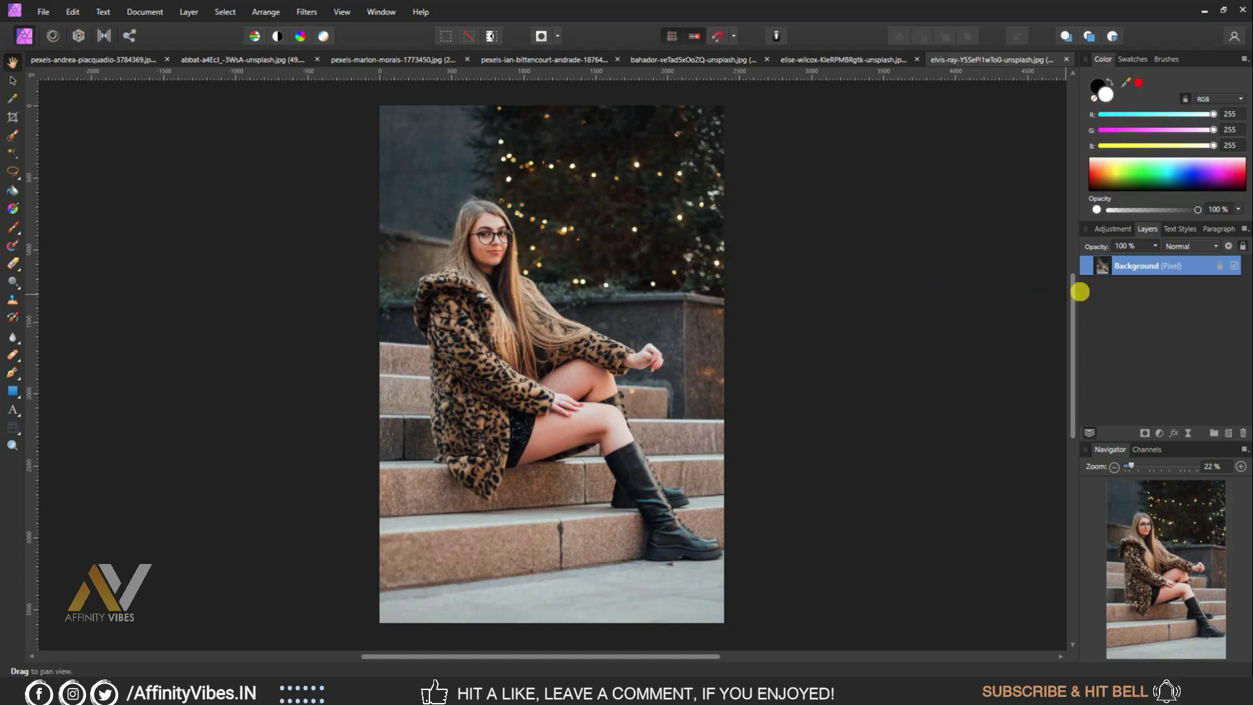
click(1112, 227)
scroll(1225, 259, up, 2)
Step: Import Pro Pastel Effect.cube from the Affinity Vibes (LUTS) folder as a LUT preset
scroll(1214, 275, down, 2)
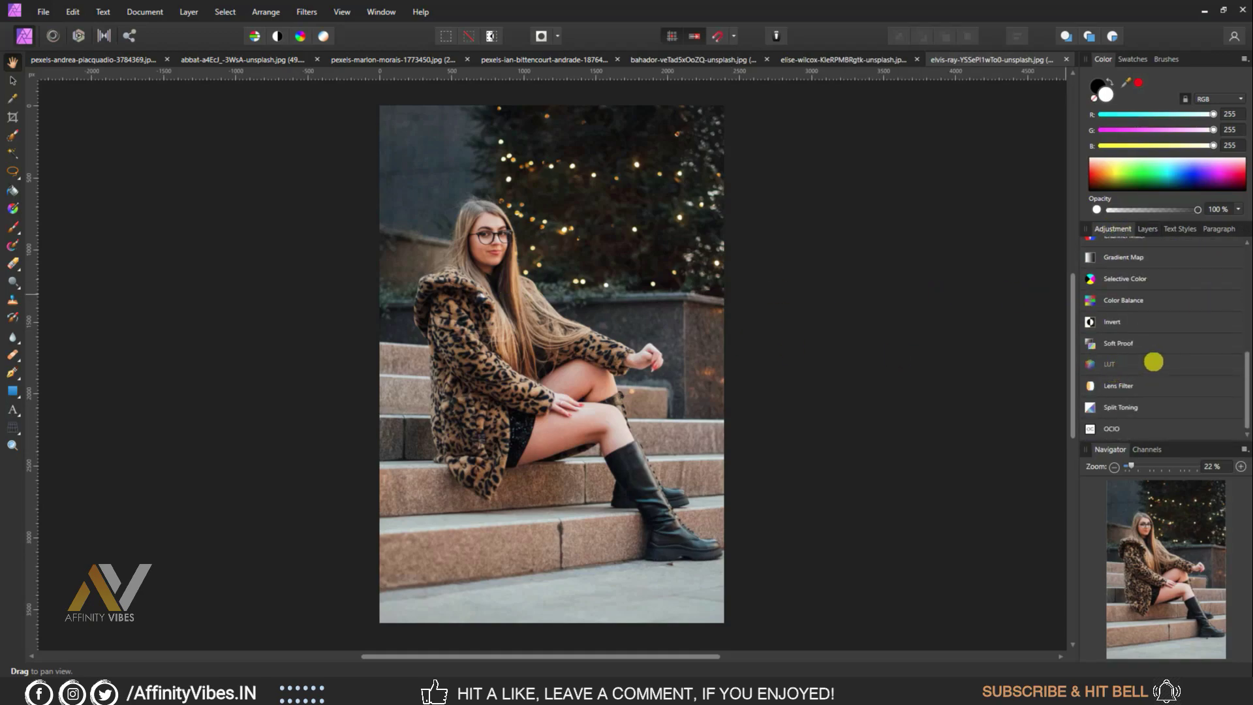
click(1153, 362)
click(1232, 364)
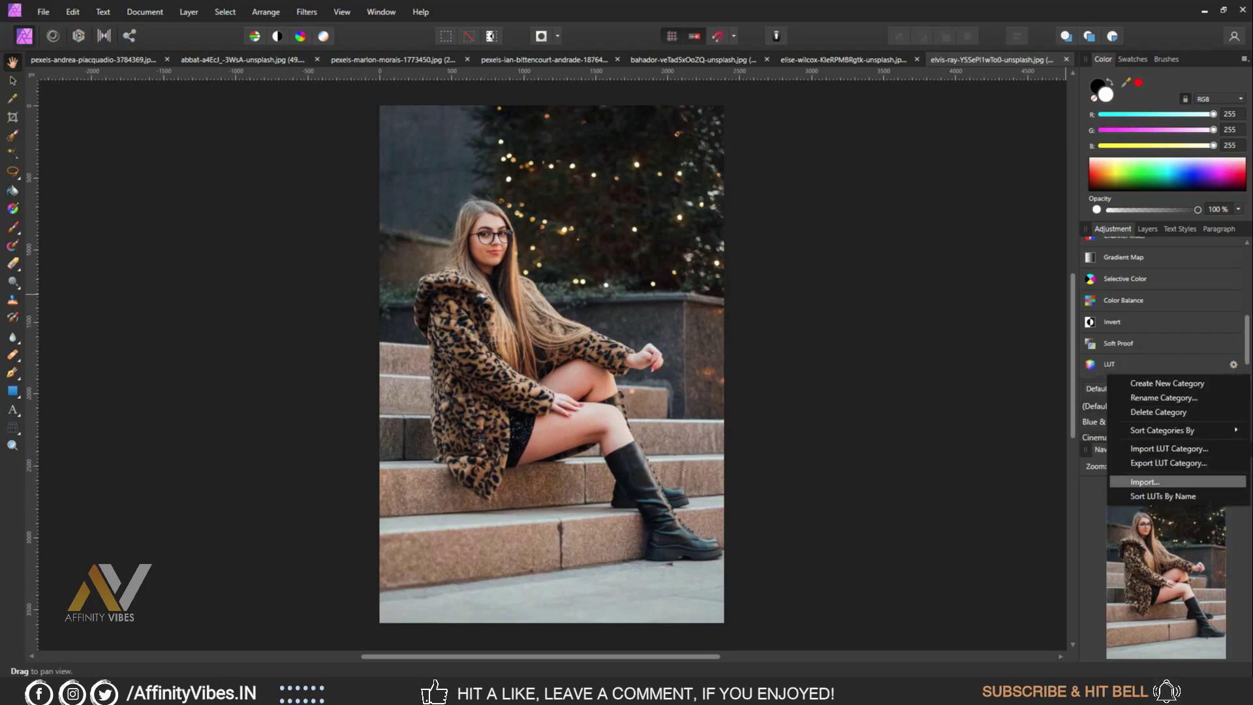
click(1181, 481)
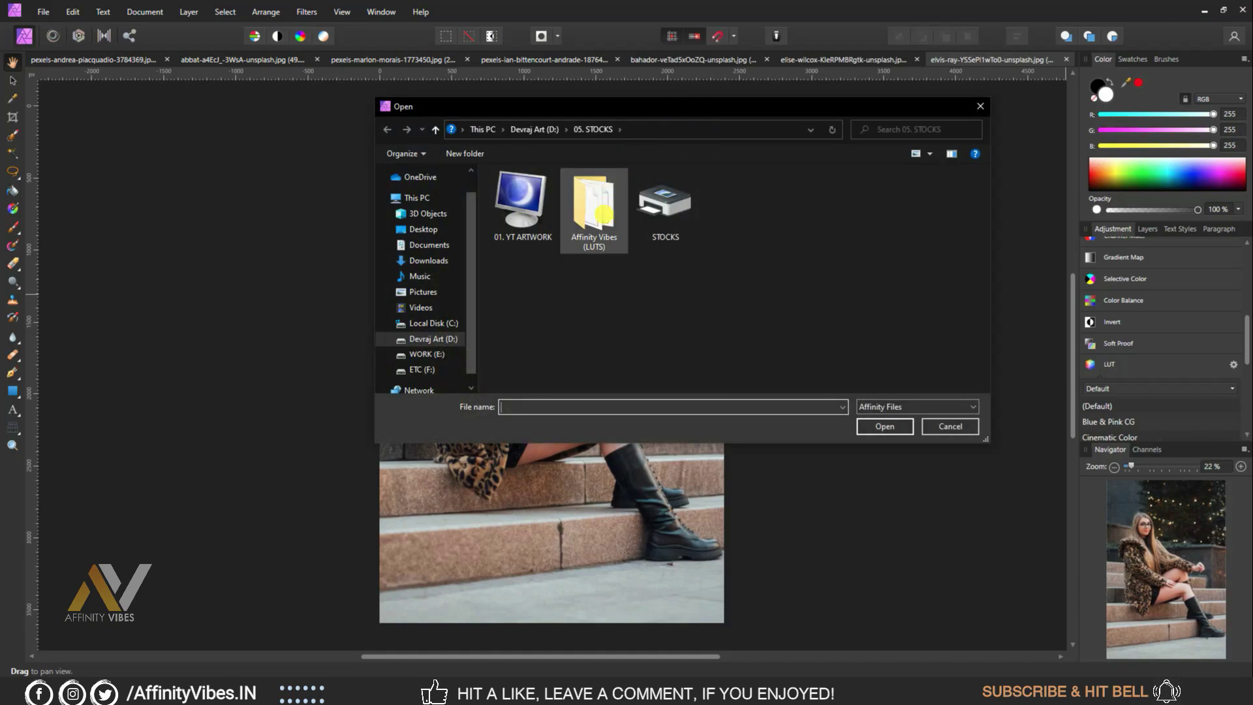
double_click(603, 214)
scroll(861, 346, down, 1)
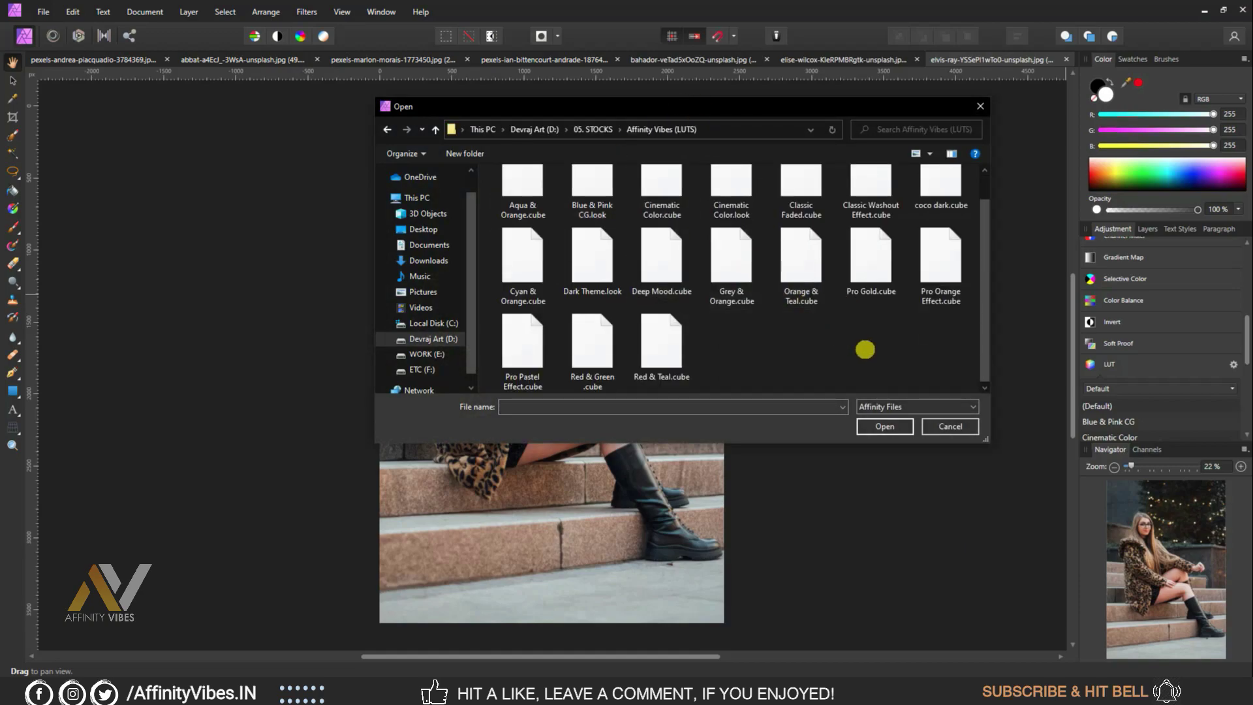
click(525, 338)
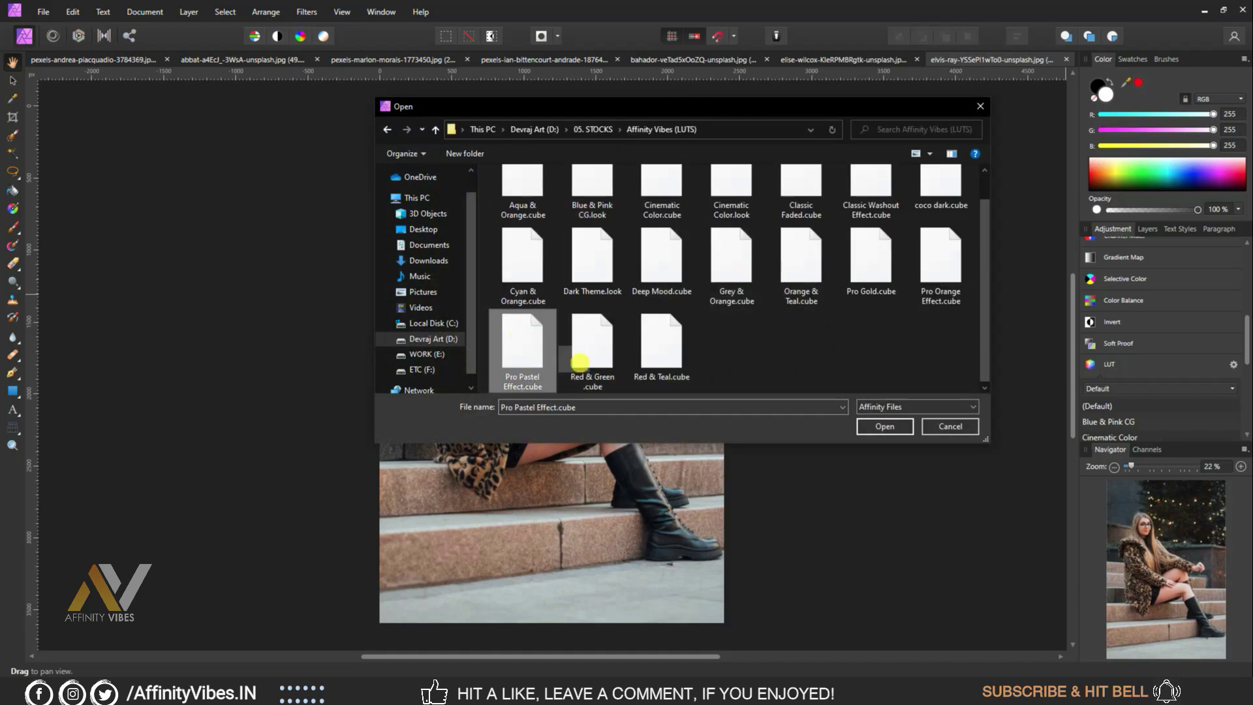
click(865, 426)
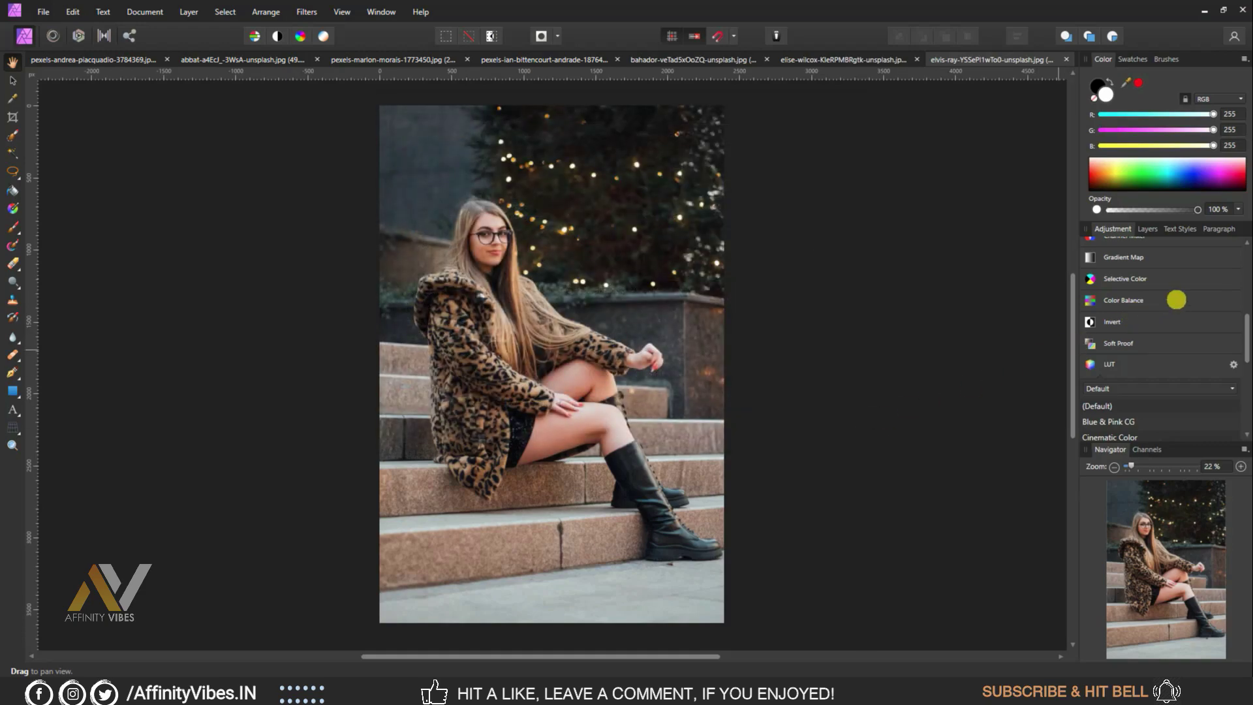
Step: Apply the Pro Pastel Effect preset to the woman-on-steps photo and zoom in slightly
scroll(1175, 299, down, 4)
scroll(1176, 299, down, 5)
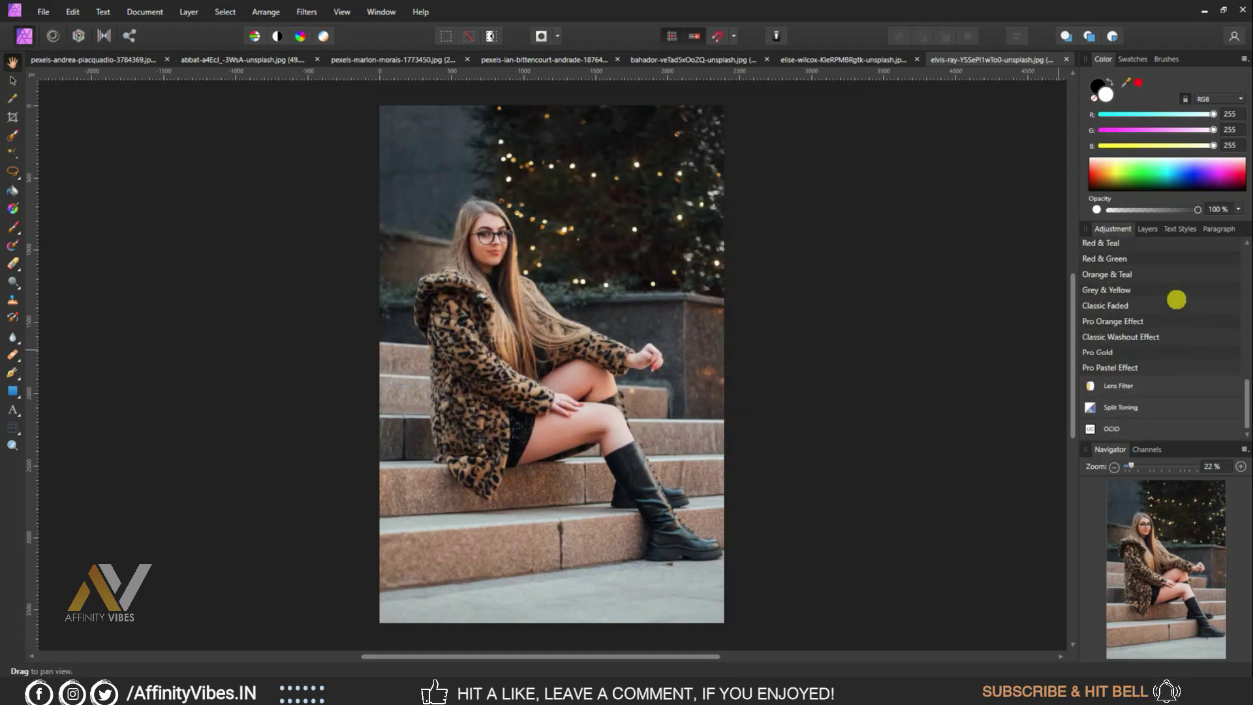
click(1111, 367)
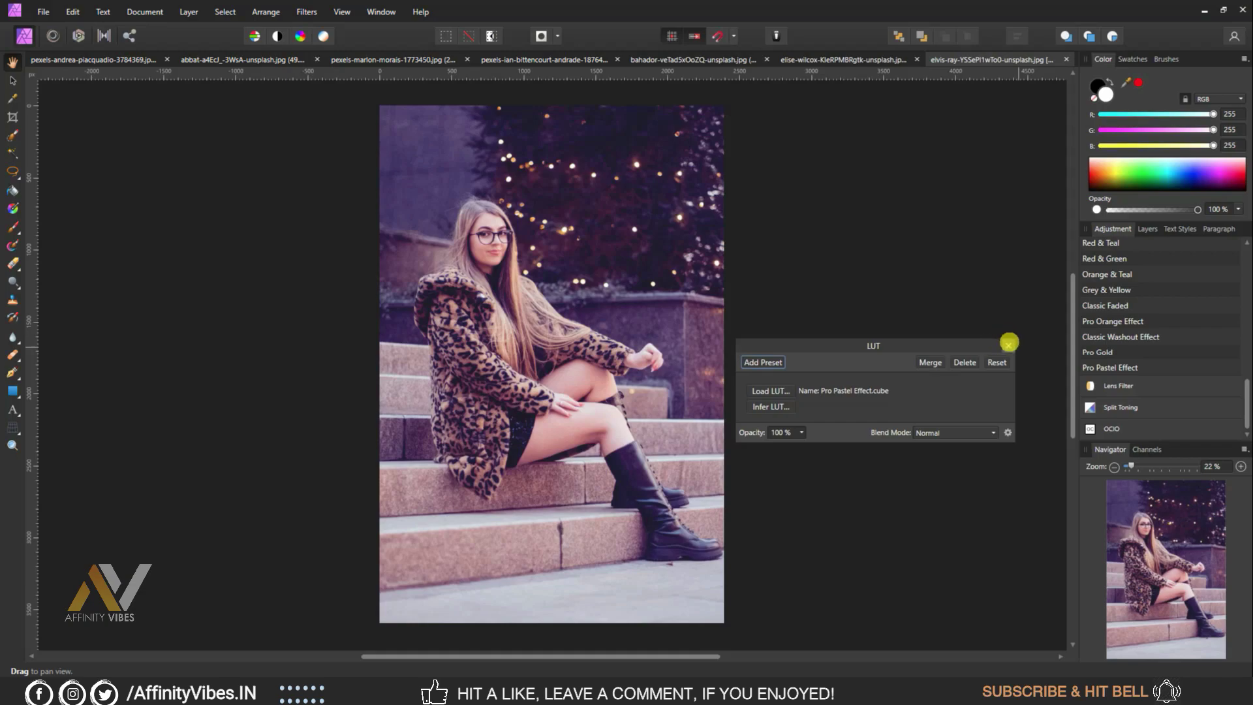
click(1001, 340)
click(1147, 229)
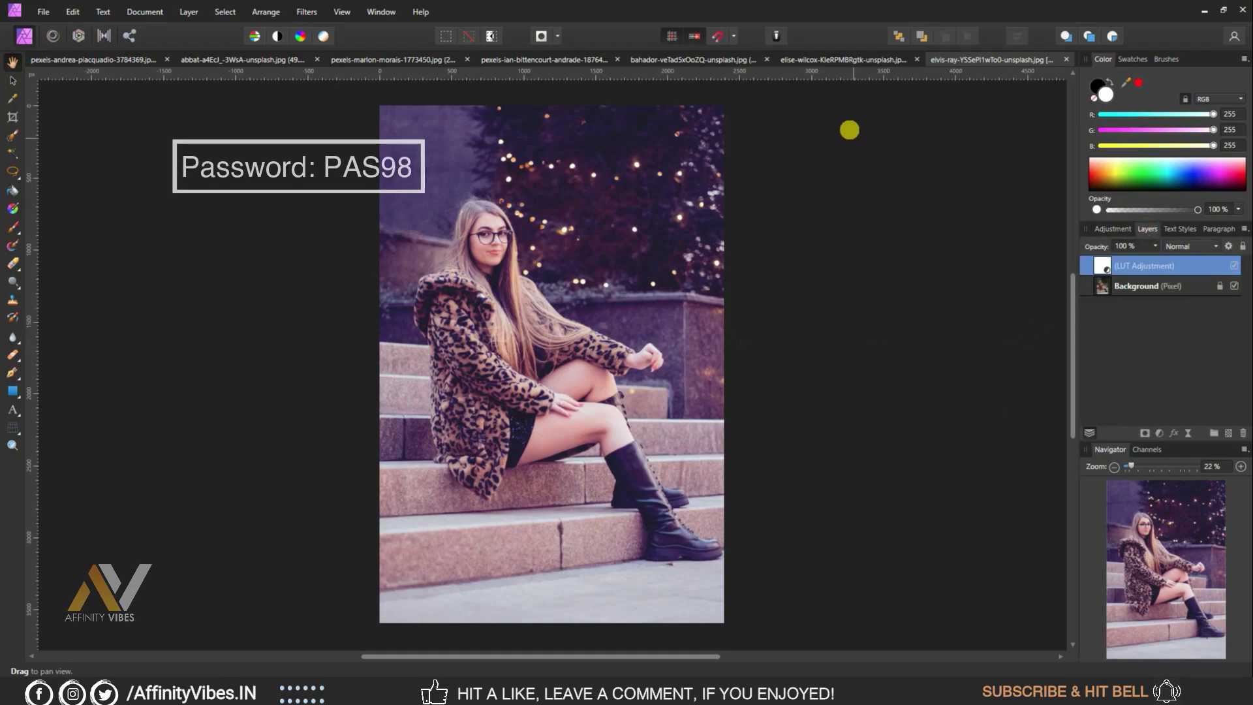
key(ctrl+plus)
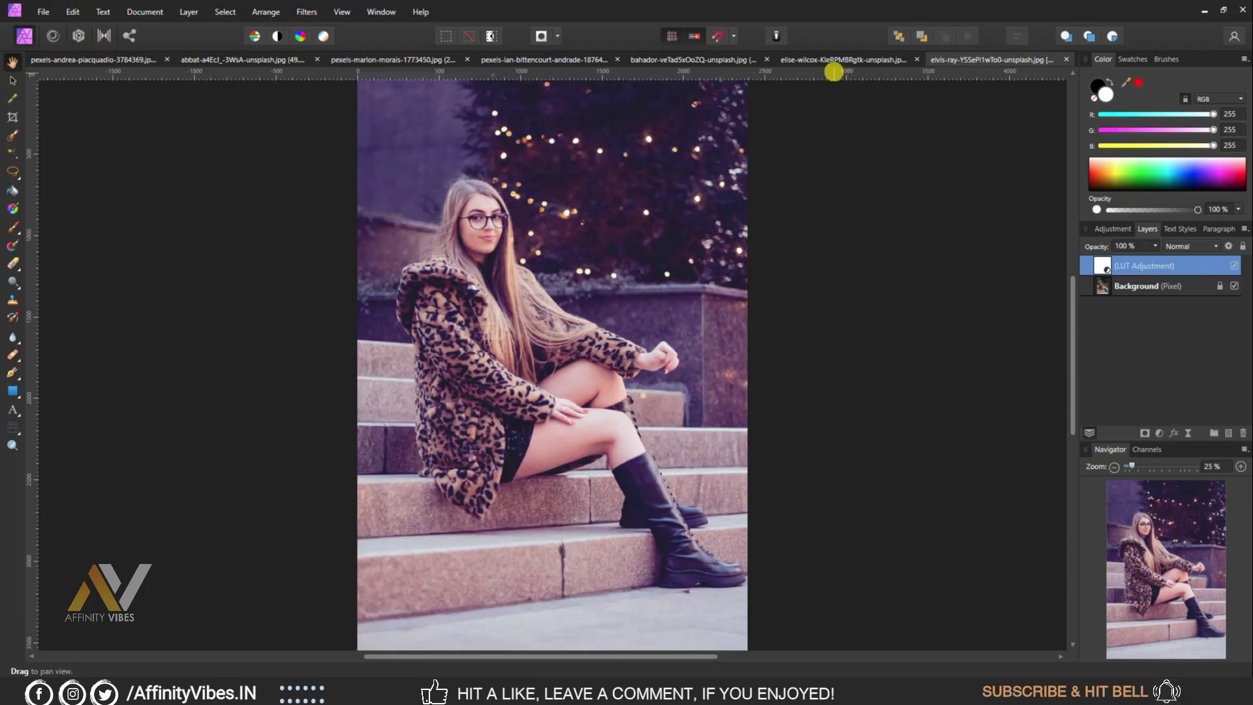
Step: Paste the pastel LUT adjustment onto the windswept woman's photo
click(834, 60)
key(ctrl+plus)
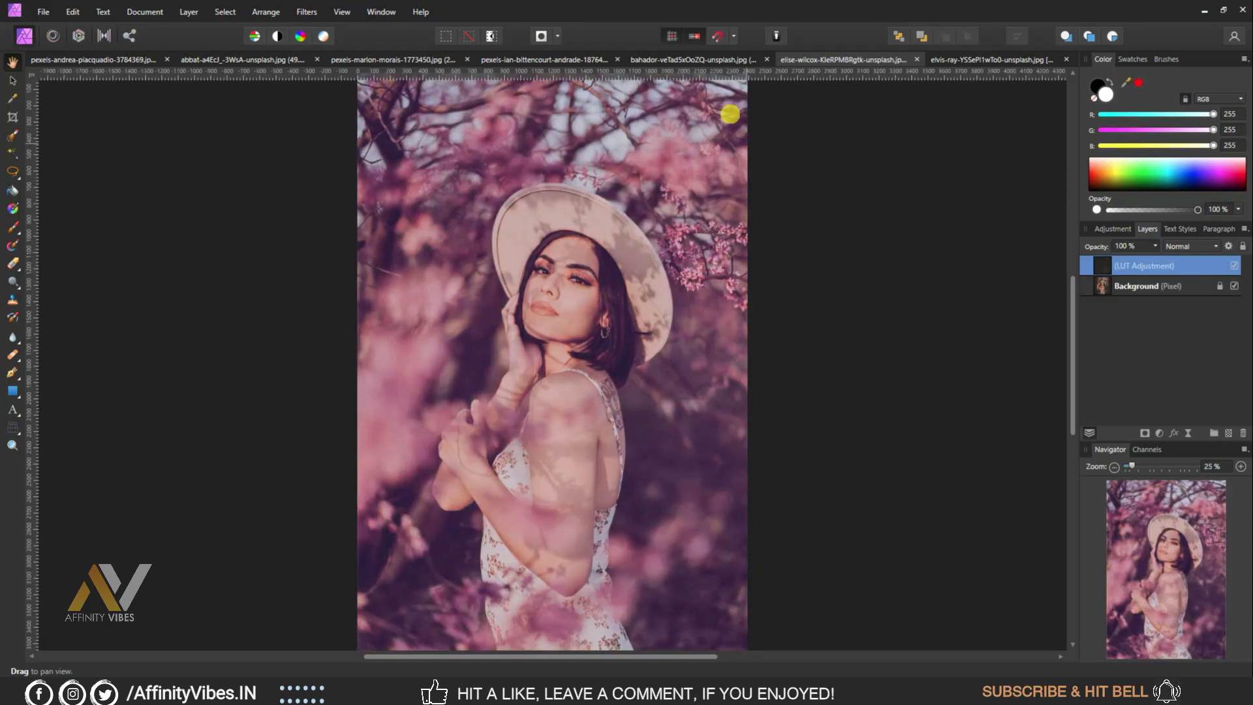
click(696, 59)
key(ctrl+plus)
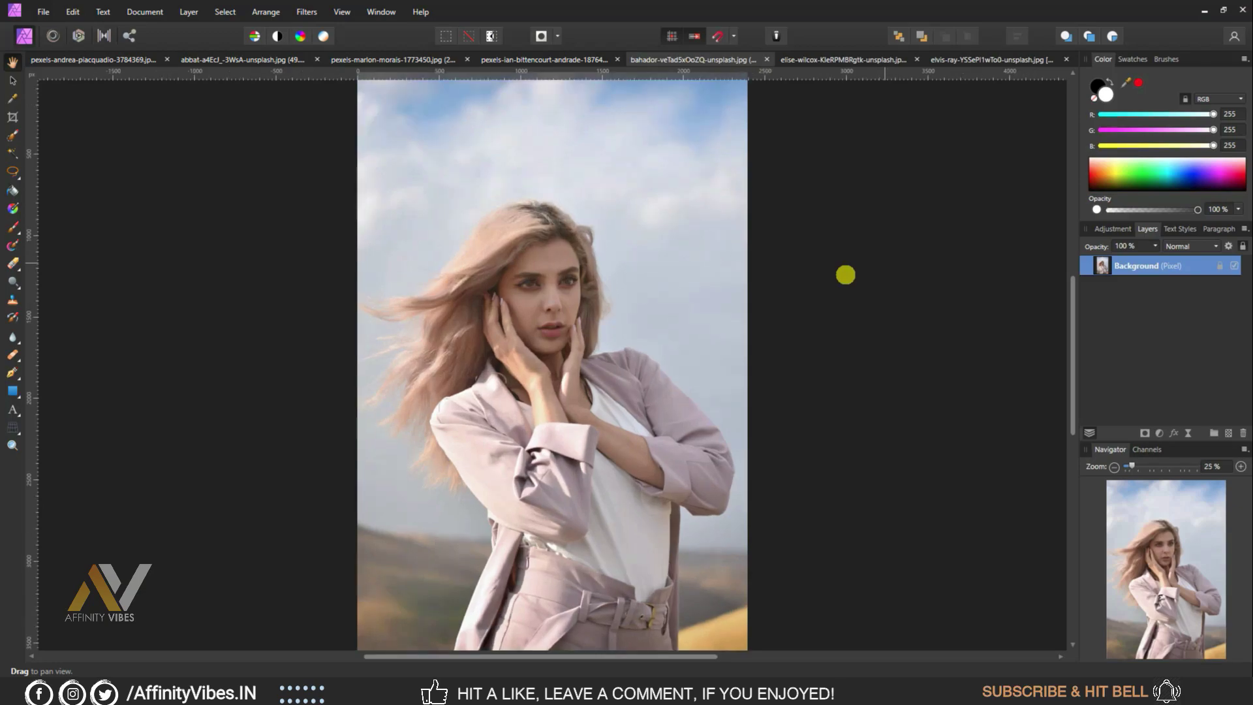
scroll(845, 275, down, 1)
key(ctrl+v)
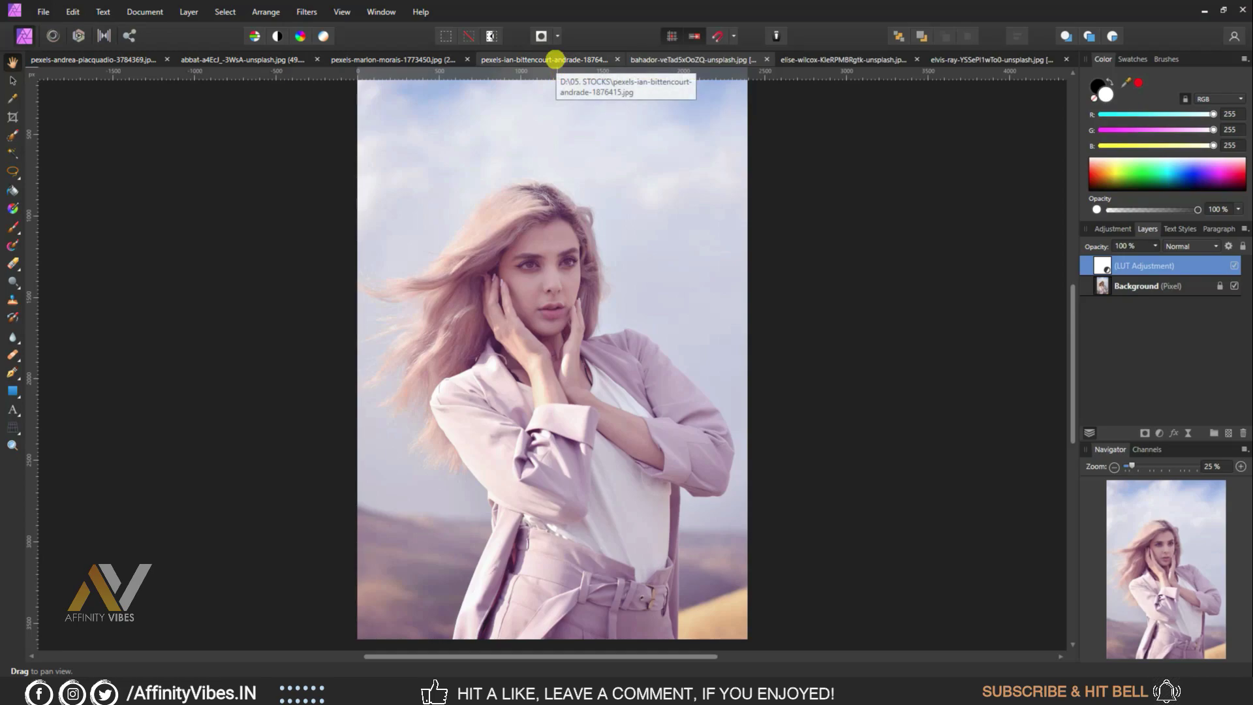
Step: Inspect the pexels-ian-bittencourt-andrade house photo and paste the pastel LUT adjustment onto it
click(555, 59)
key(ctrl+equal)
key(ctrl+equal)
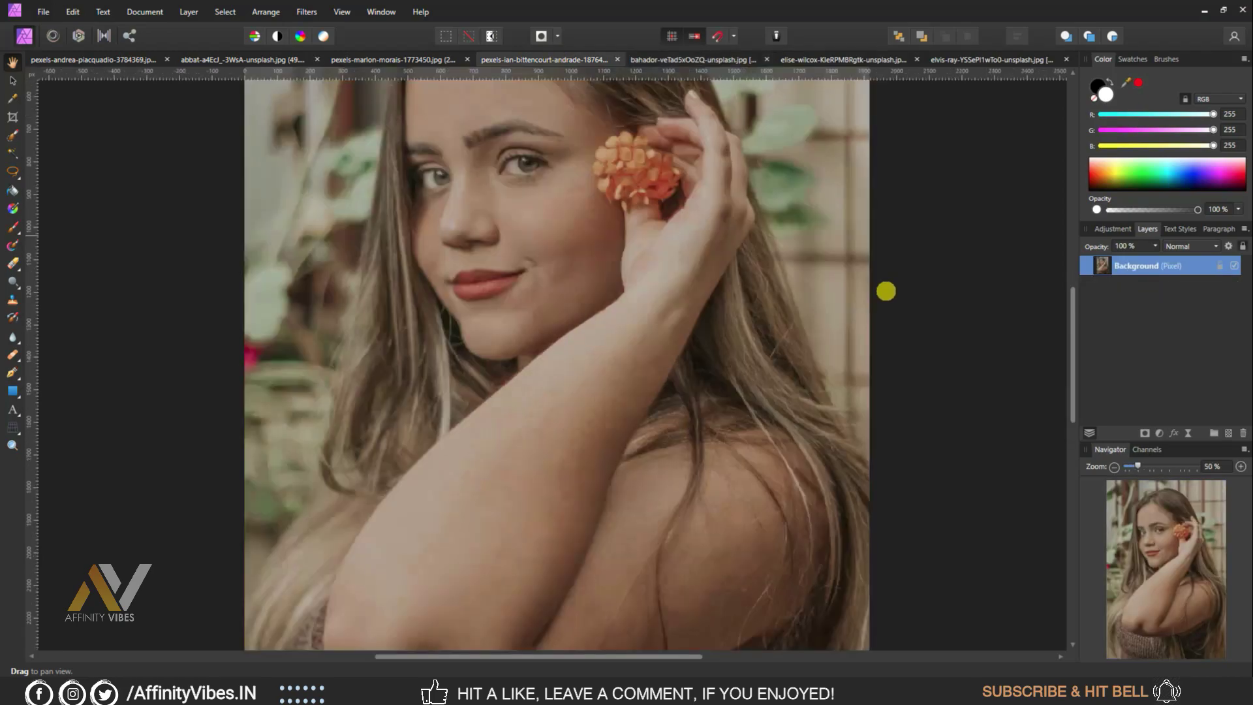
key(ctrl+minus)
key(ctrl+minus)
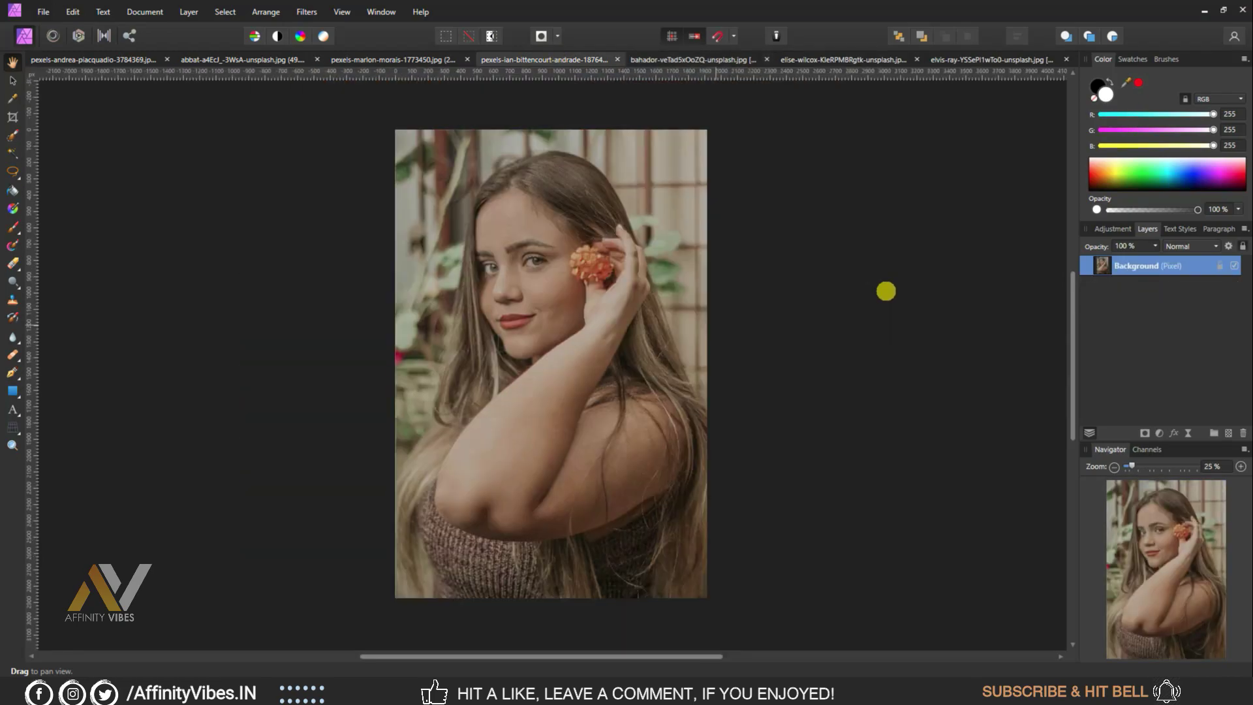
key(ctrl+equal)
key(ctrl+equal)
key(ctrl+0)
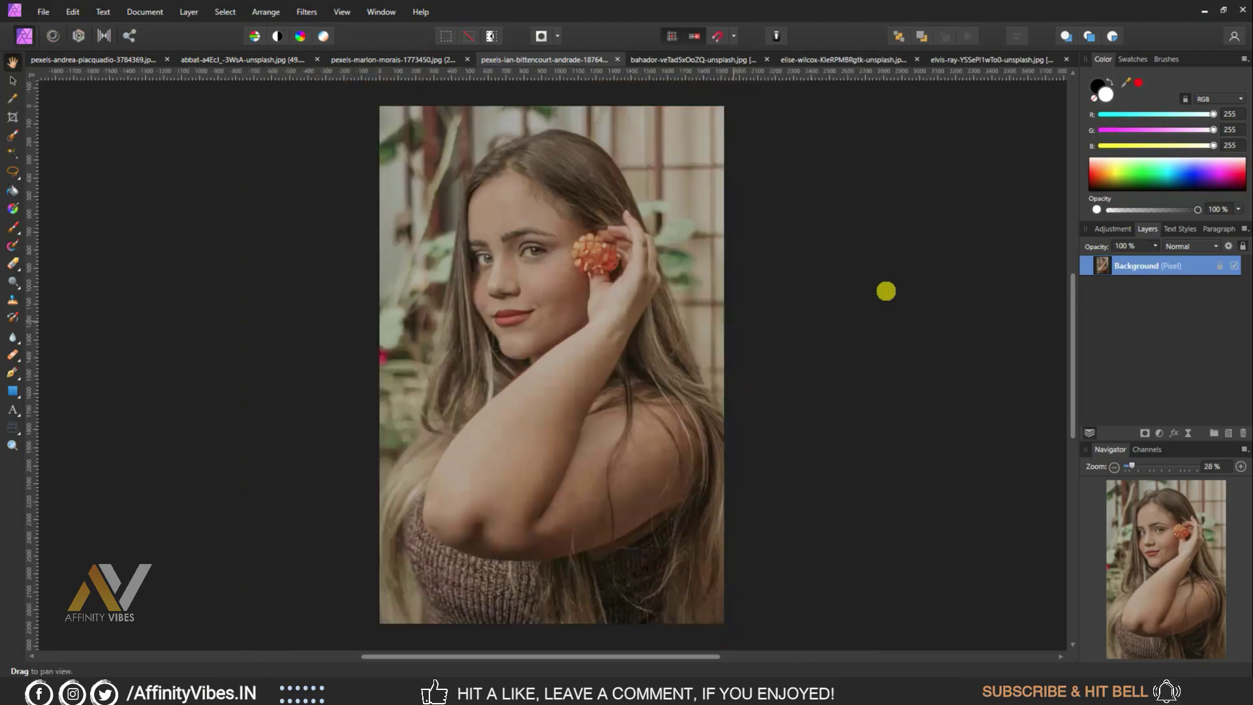
key(ctrl+v)
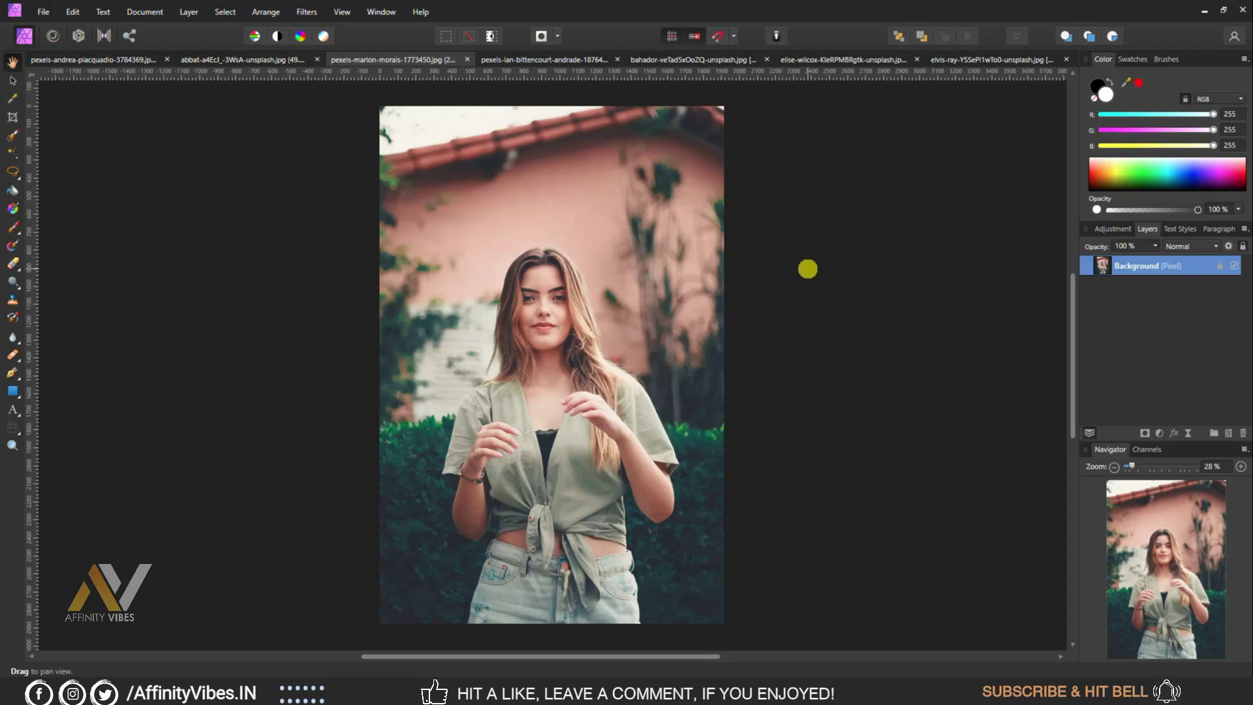
click(807, 268)
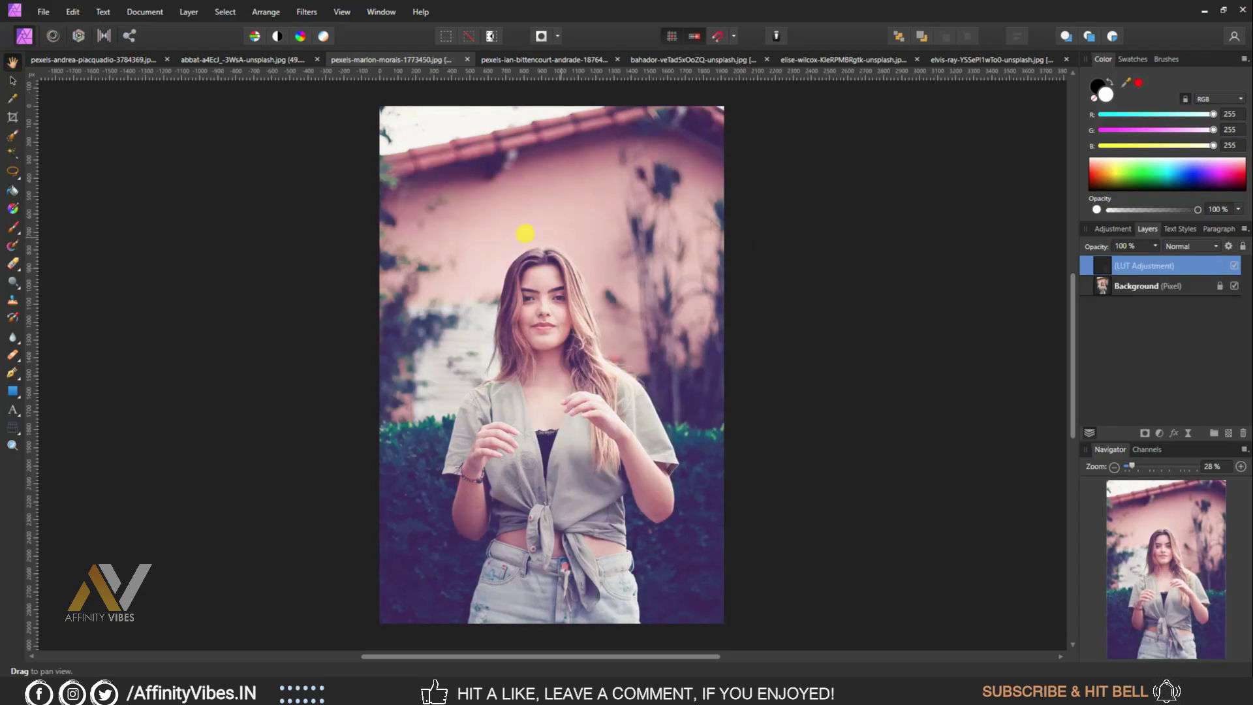
Step: Add the pastel LUT adjustment to the beanie photo, then return to the bubble-blowing photo
click(282, 60)
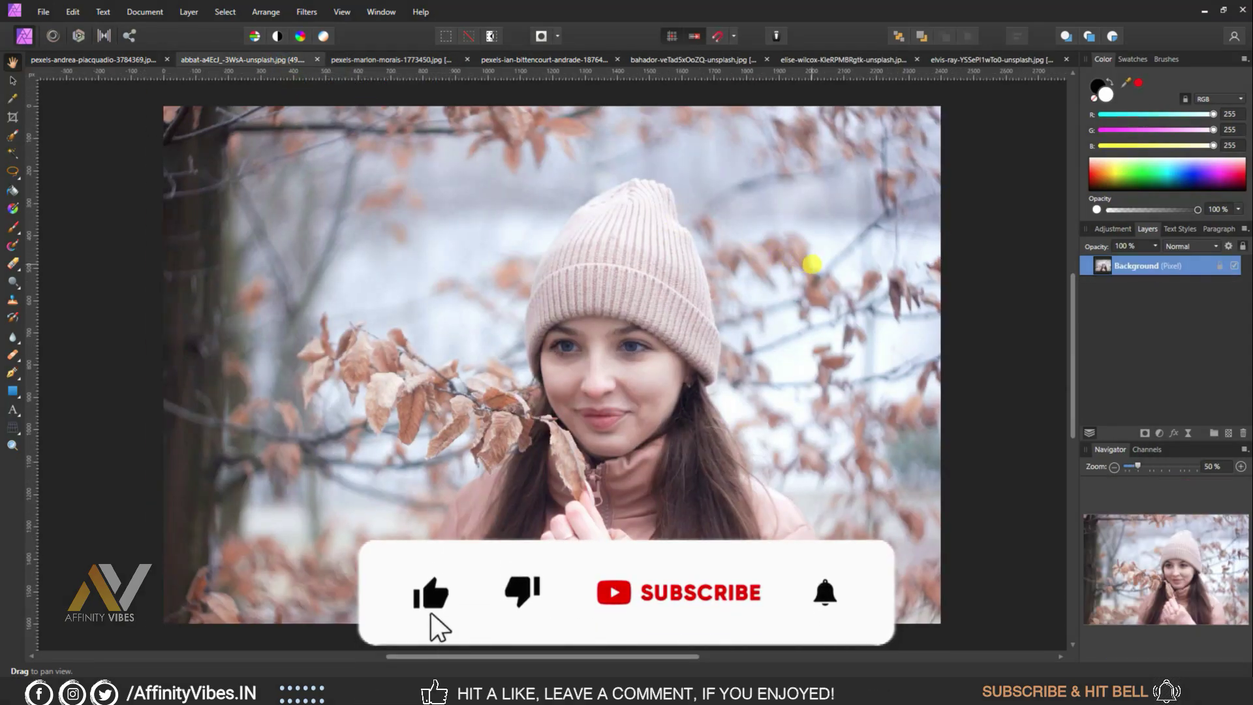
click(812, 264)
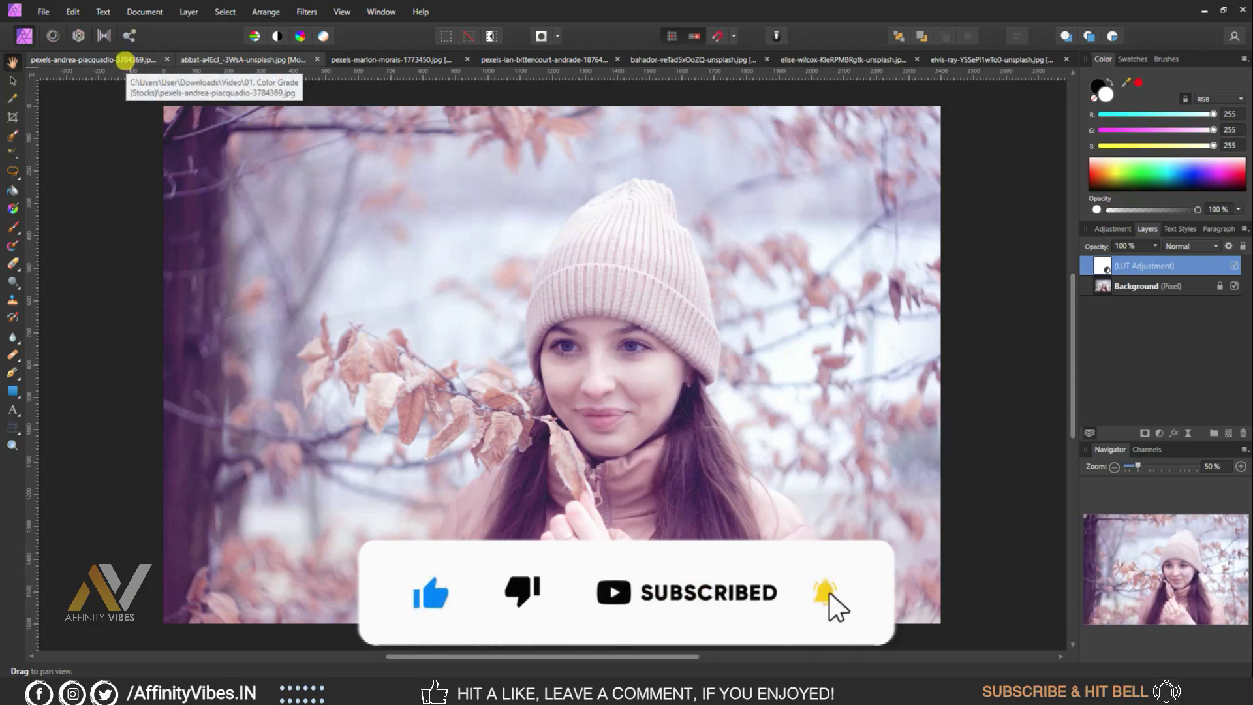
click(125, 60)
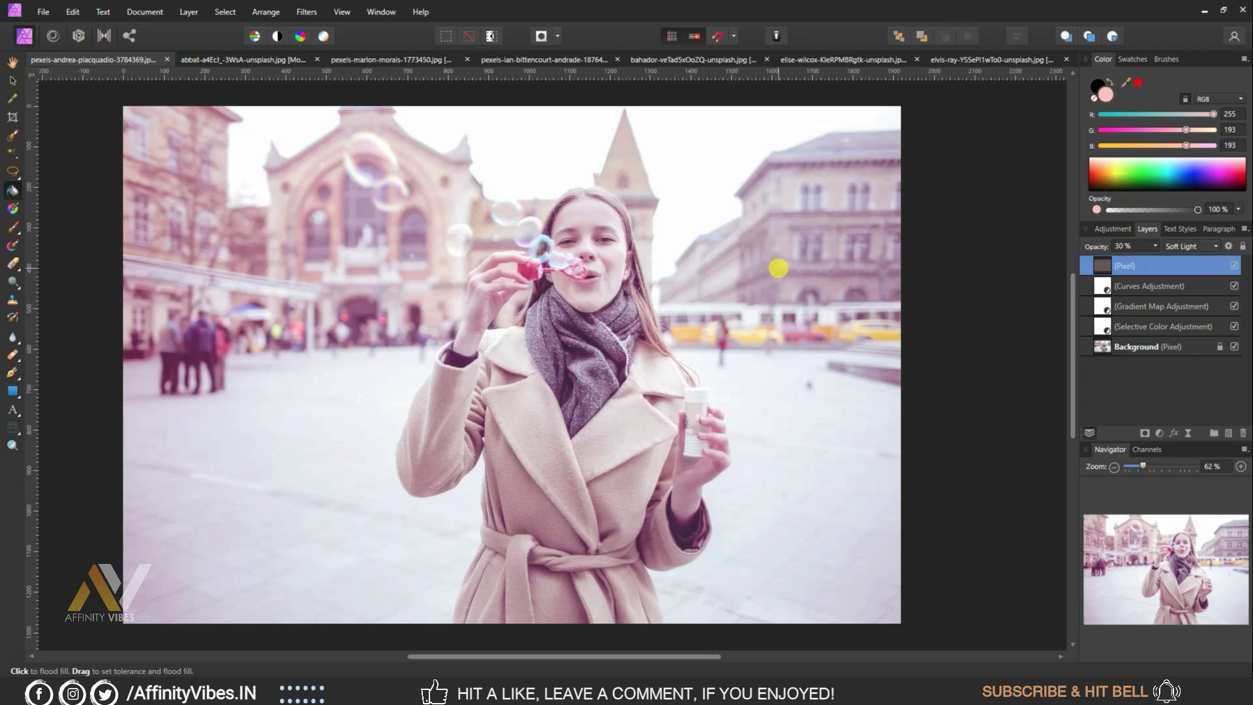
Step: With the Hand tool, toggle the LUT off and on for the knit-hat photo
scroll(778, 268, left, 2)
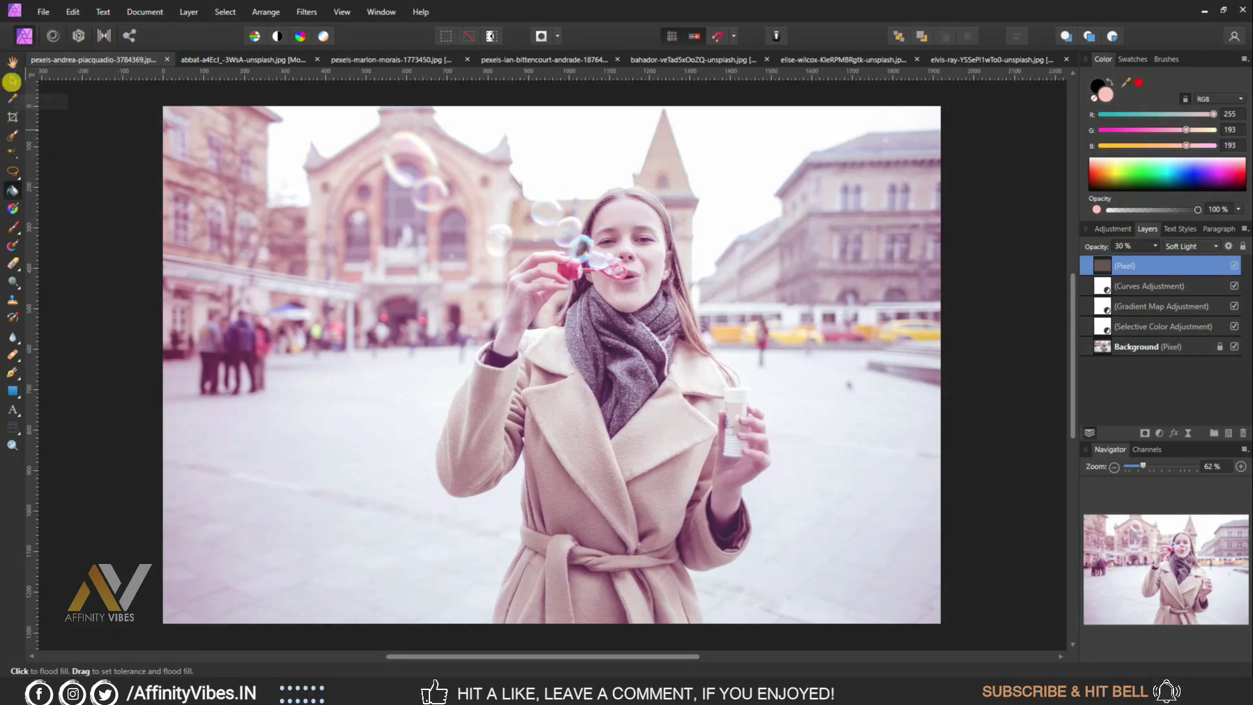
click(12, 61)
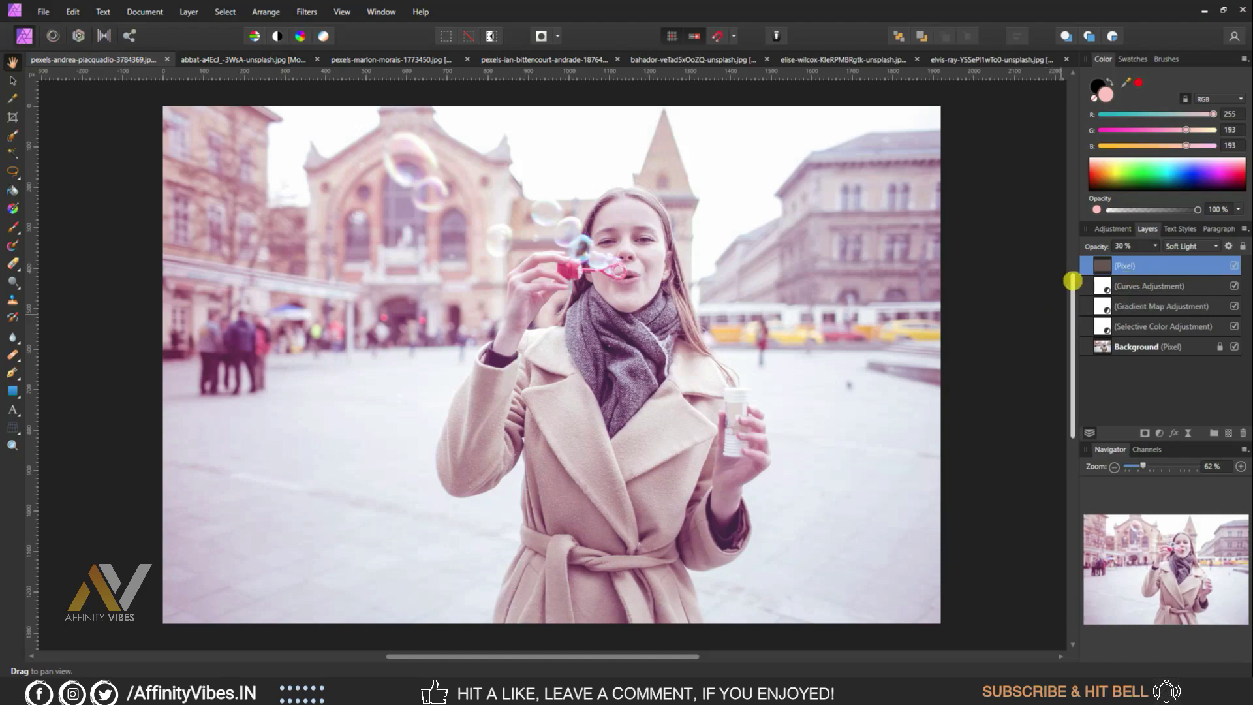
click(213, 61)
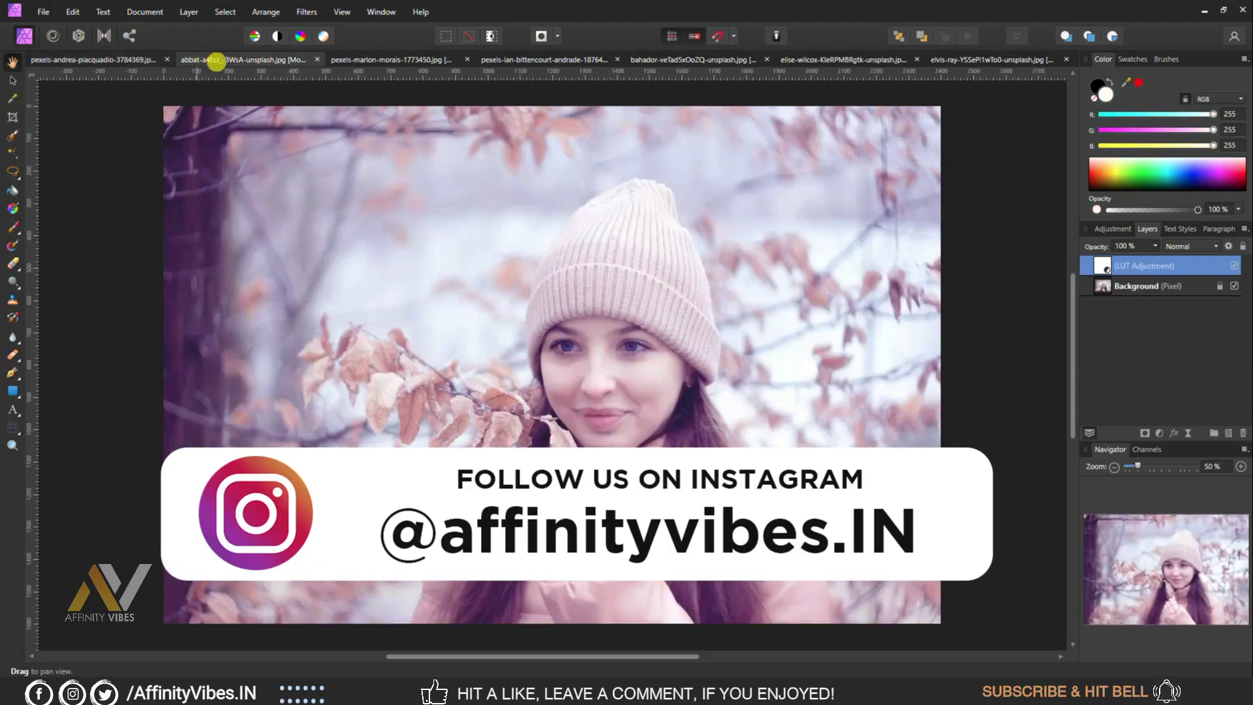
click(1234, 265)
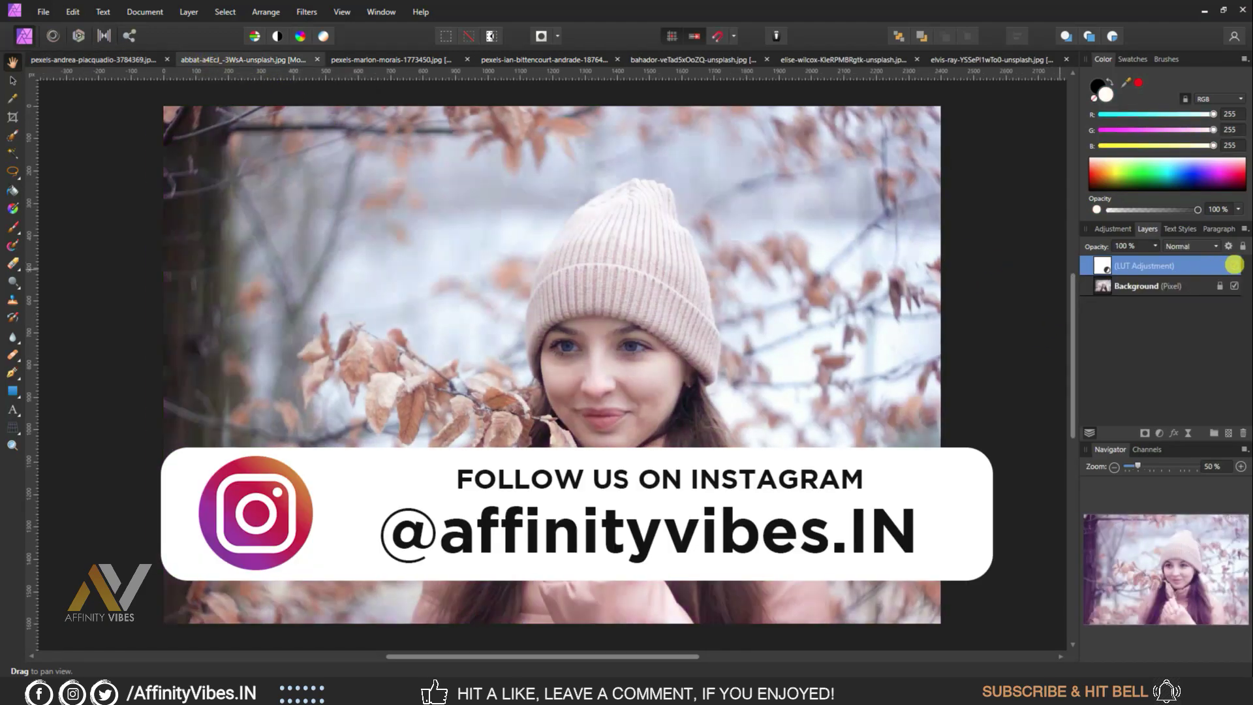
click(1234, 265)
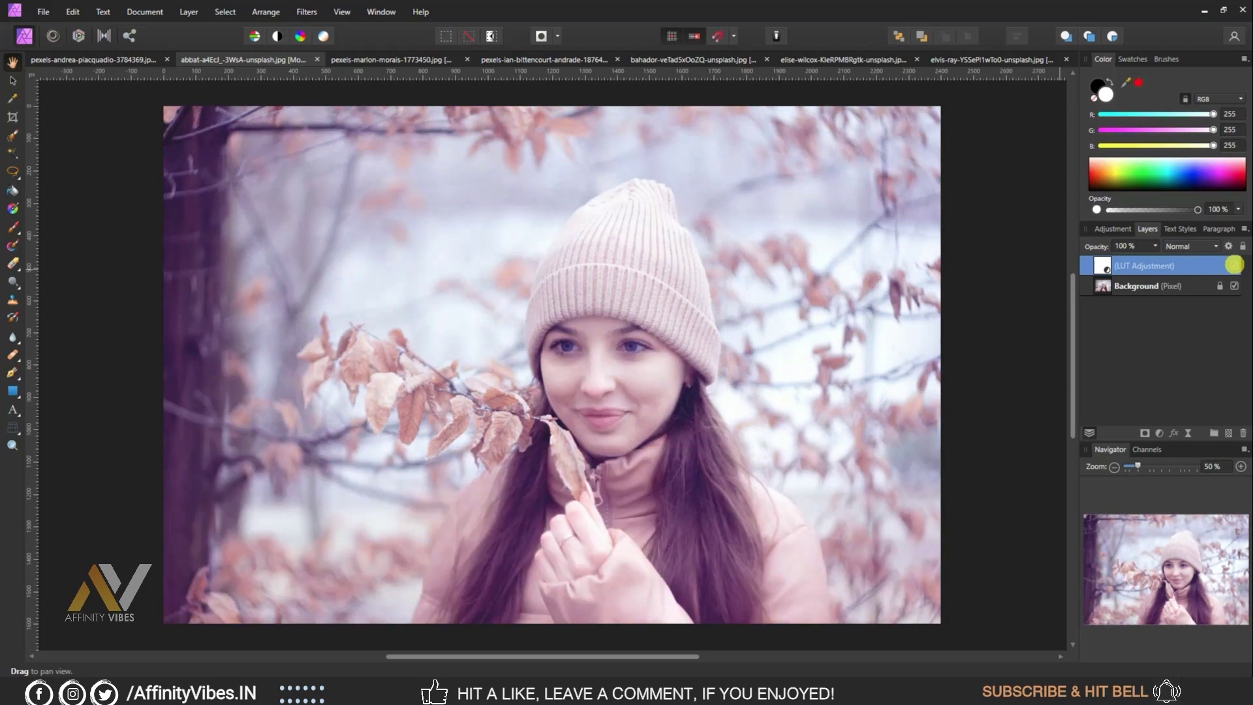
Step: Compare the pink-wall and flower photos with and without the LUT tint
click(385, 59)
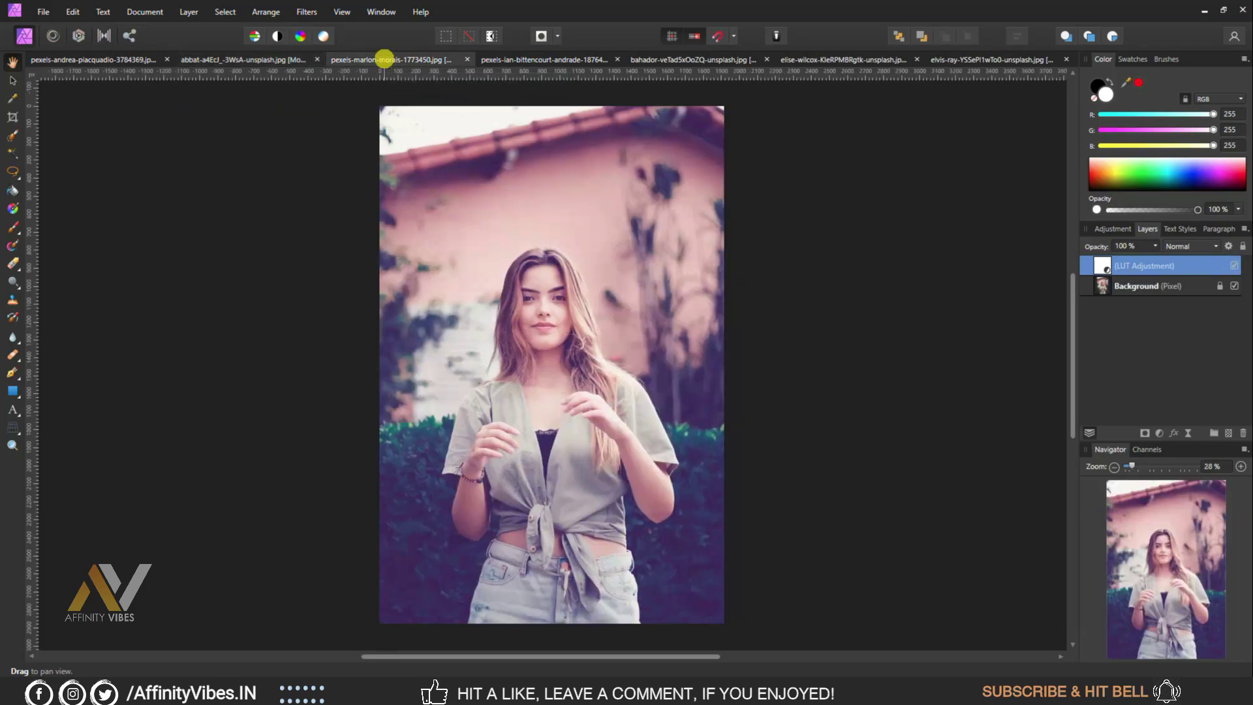
click(1234, 265)
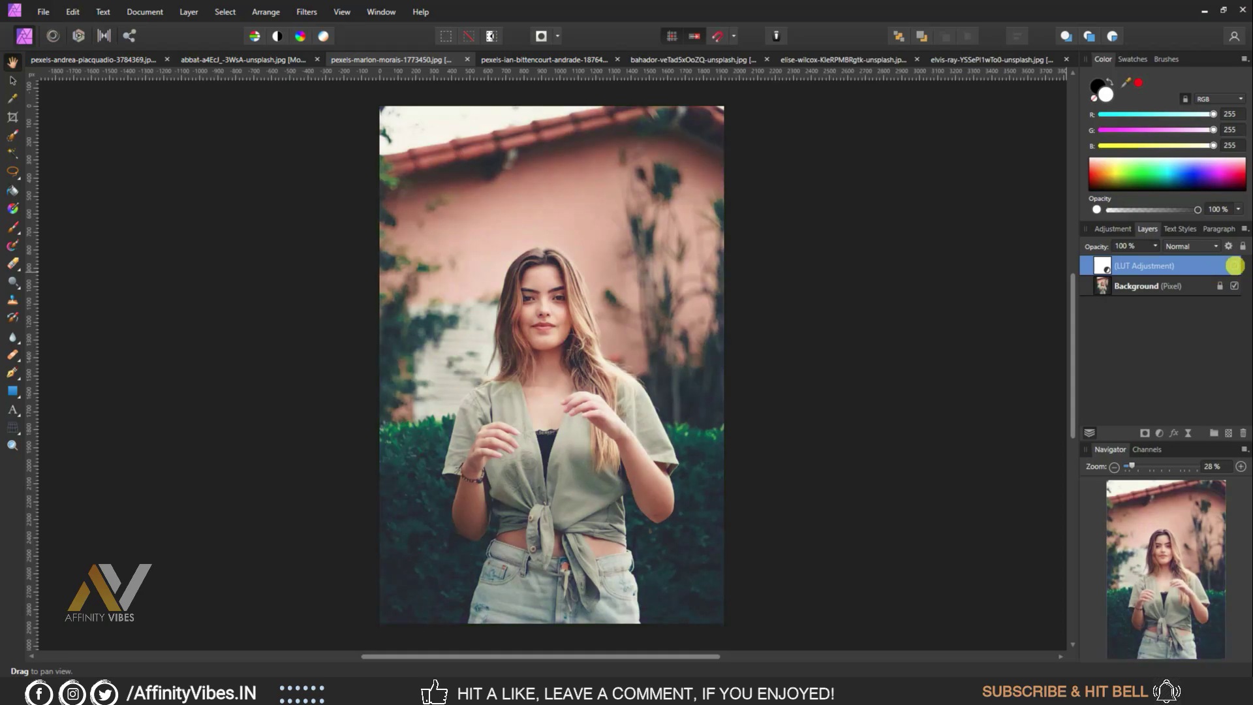
click(1234, 265)
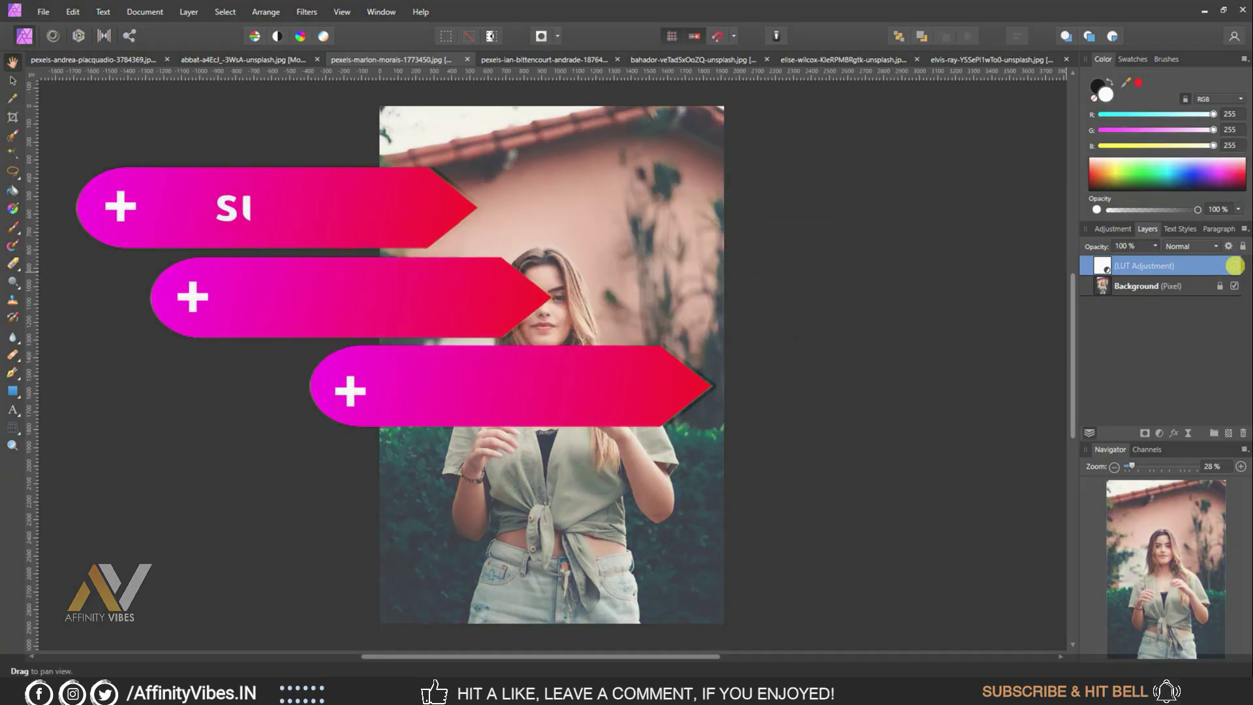
click(1234, 265)
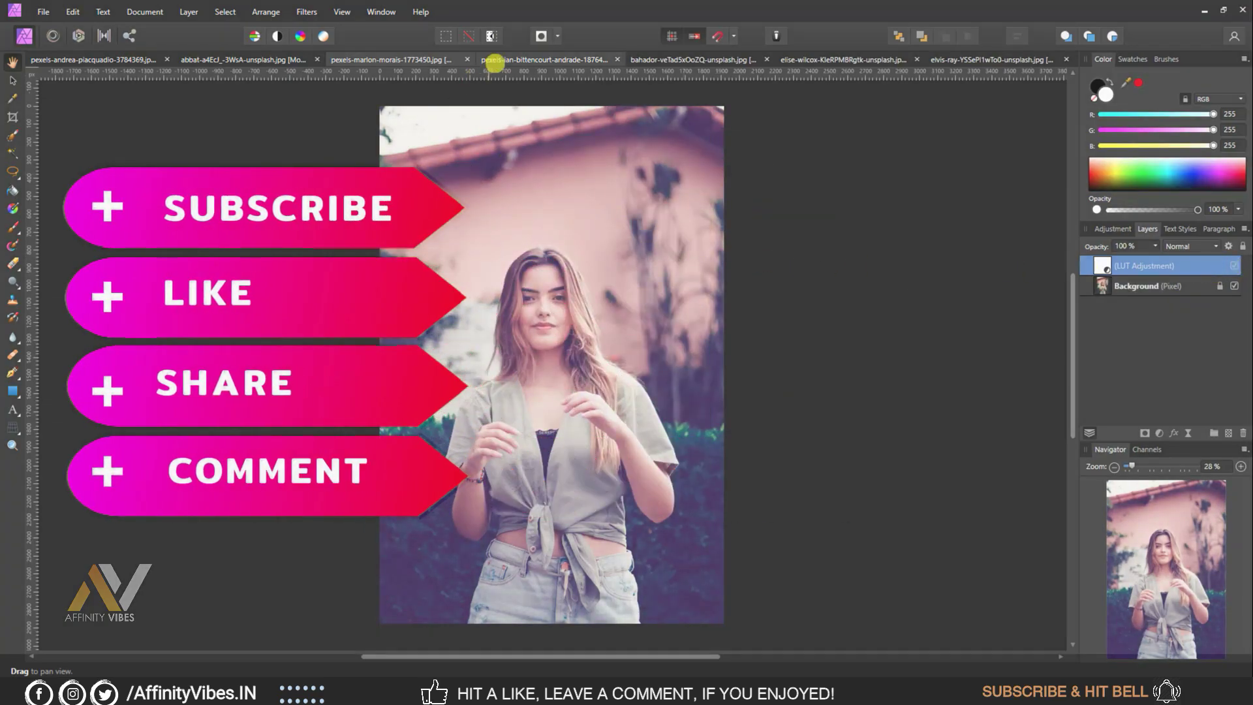
click(491, 58)
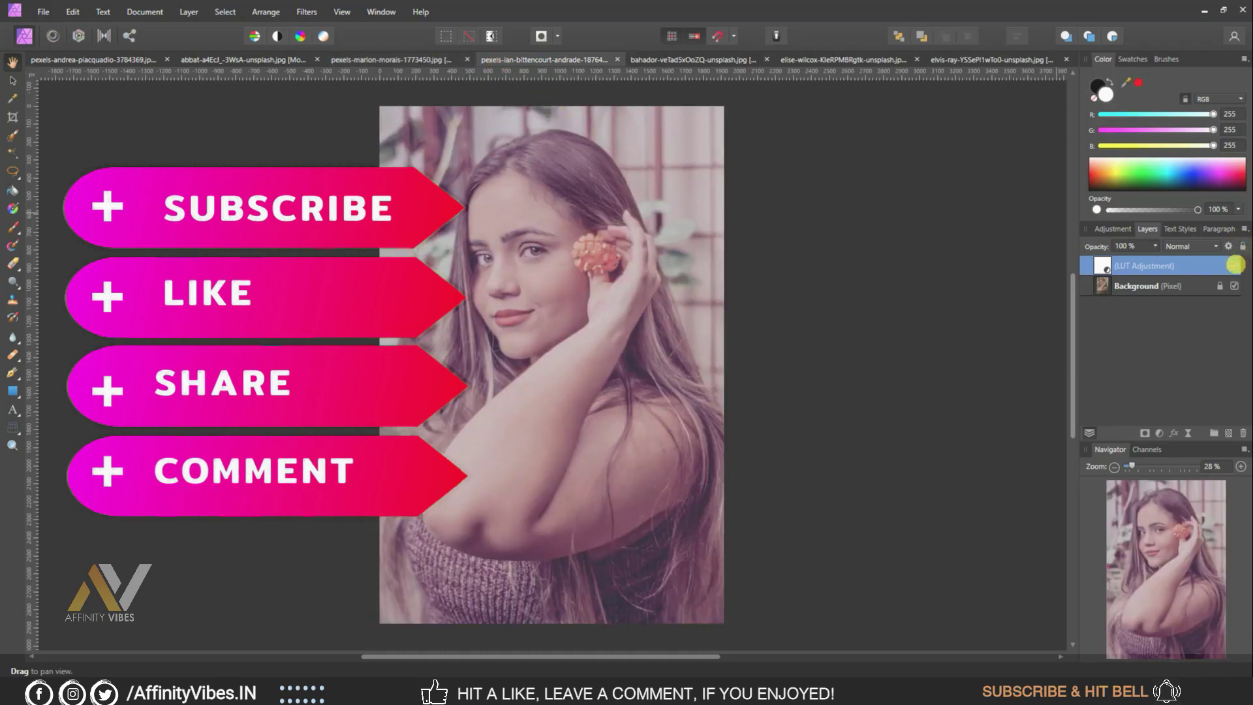
click(1233, 265)
click(1234, 265)
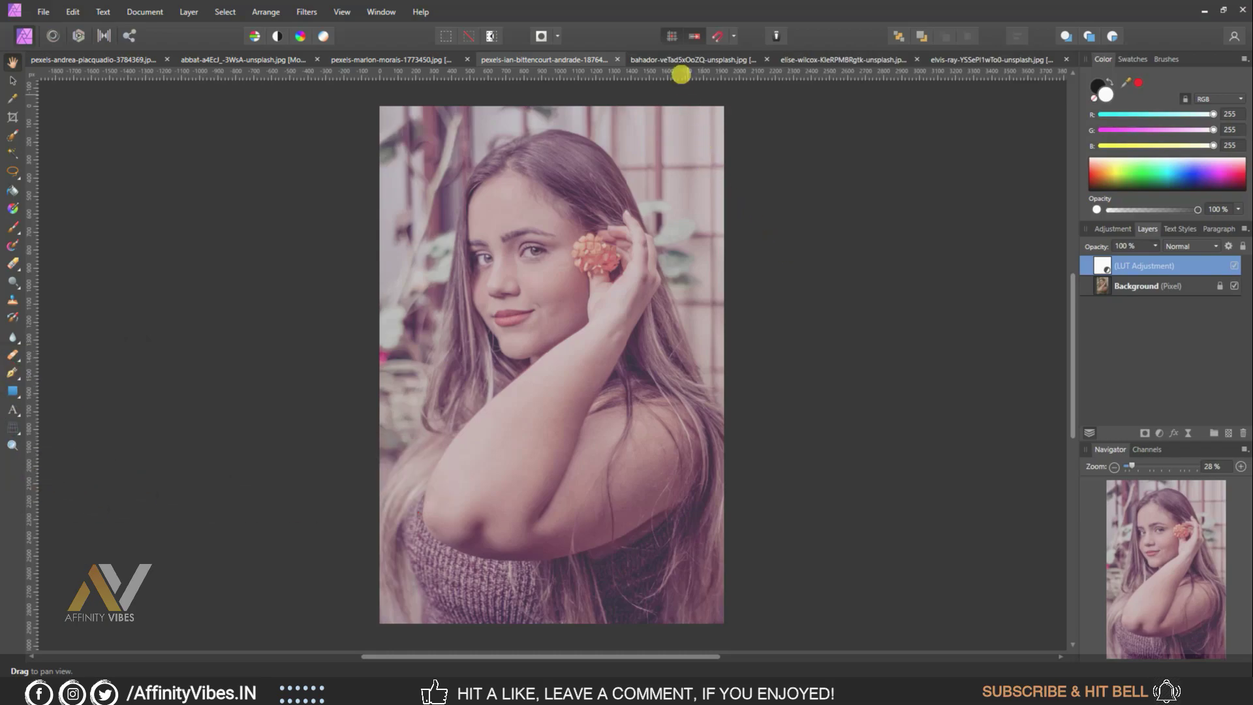
Step: Compare the windswept-woman and pink-blossoms photos with and without the LUT tint
click(678, 60)
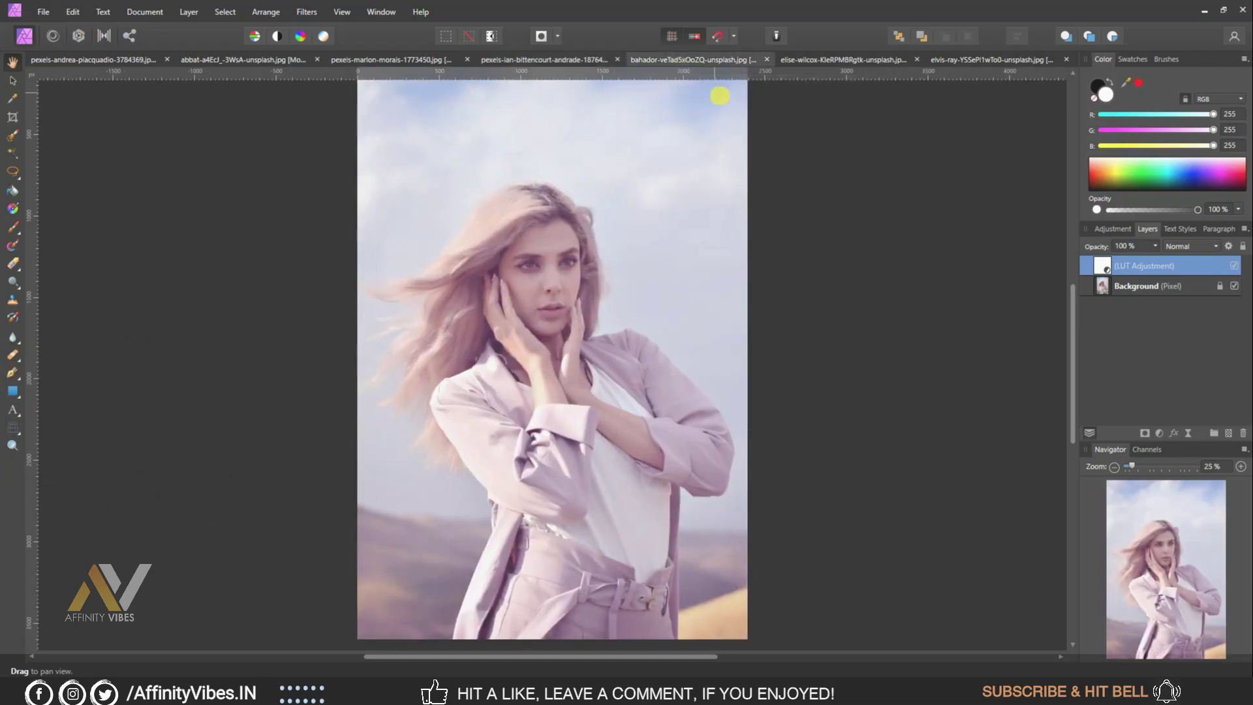
click(1235, 265)
click(1235, 265)
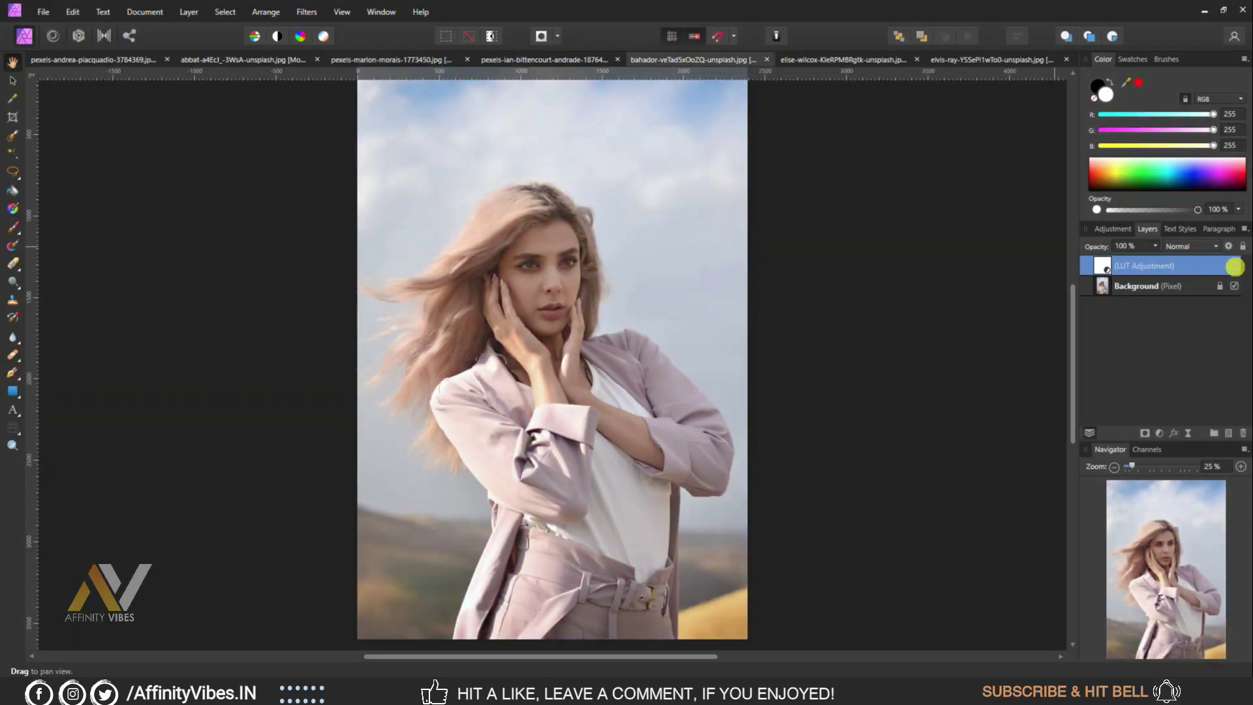
click(1235, 266)
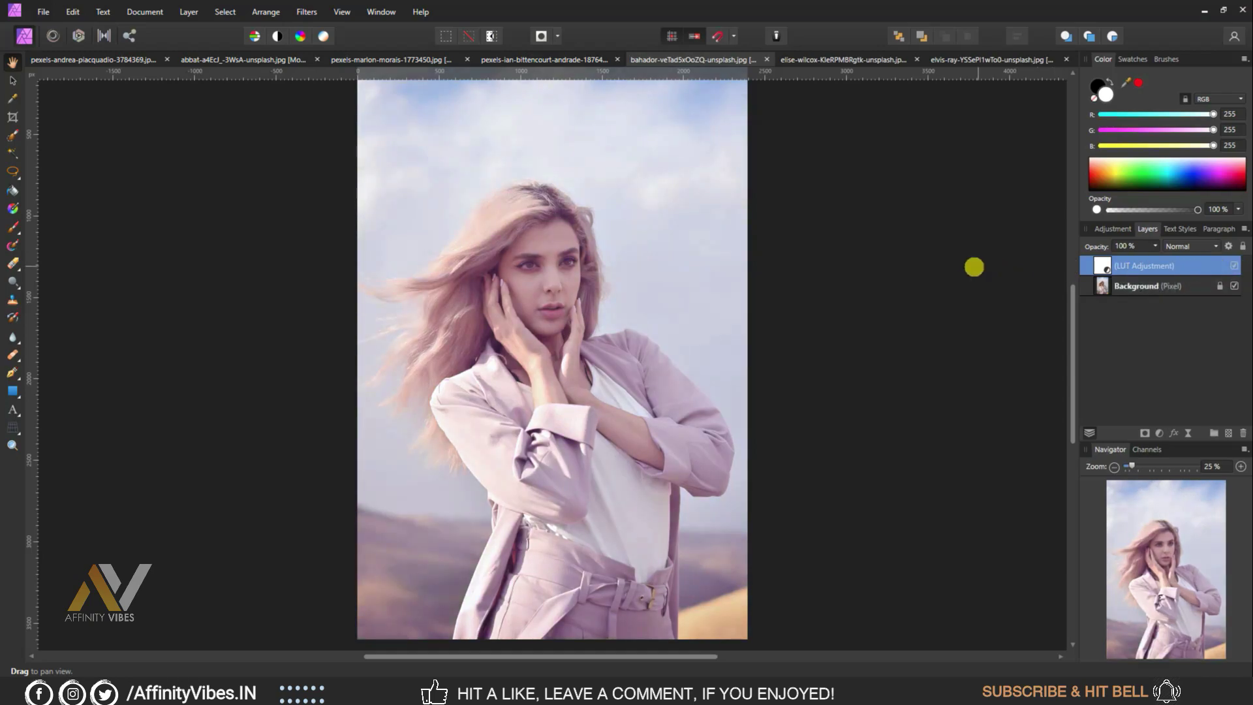
click(813, 60)
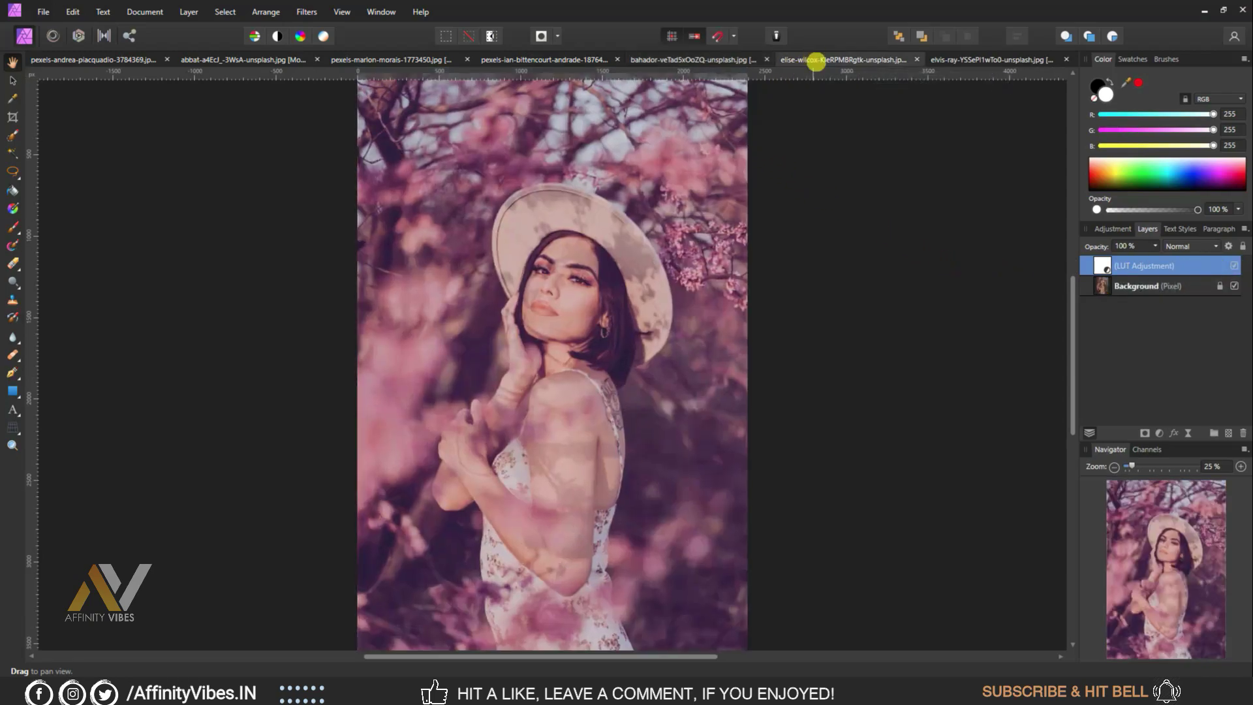
click(1234, 265)
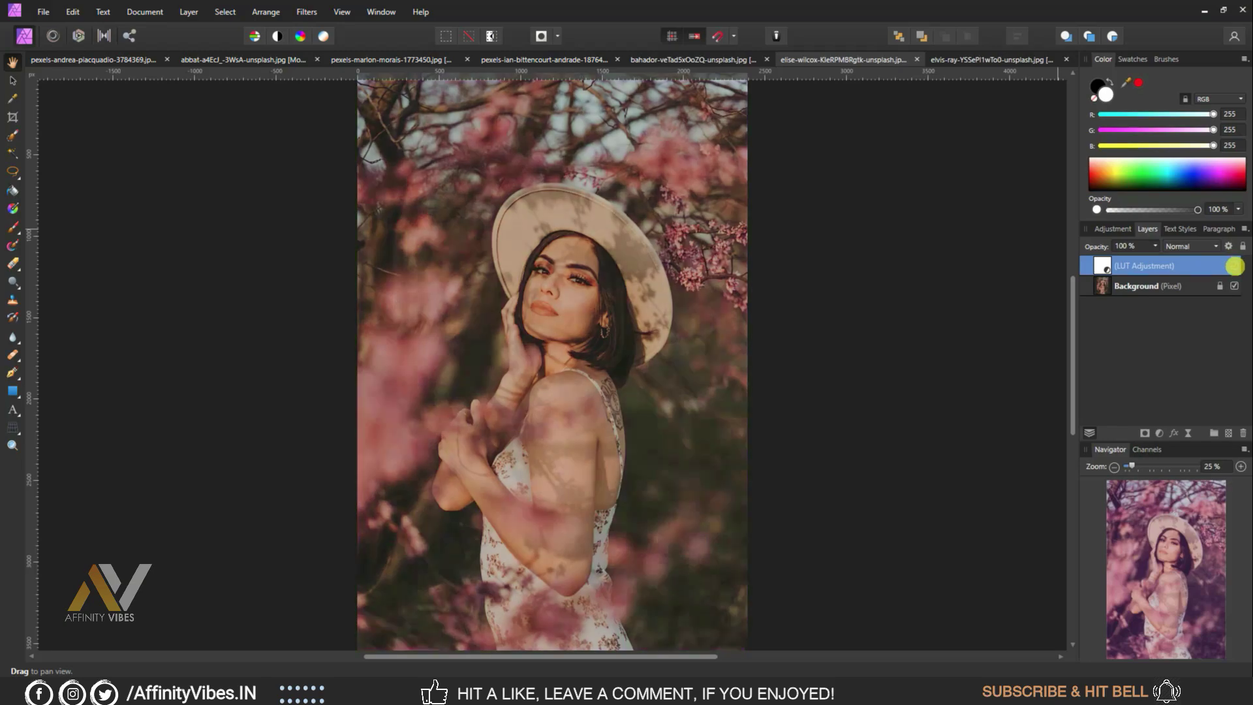
click(1234, 265)
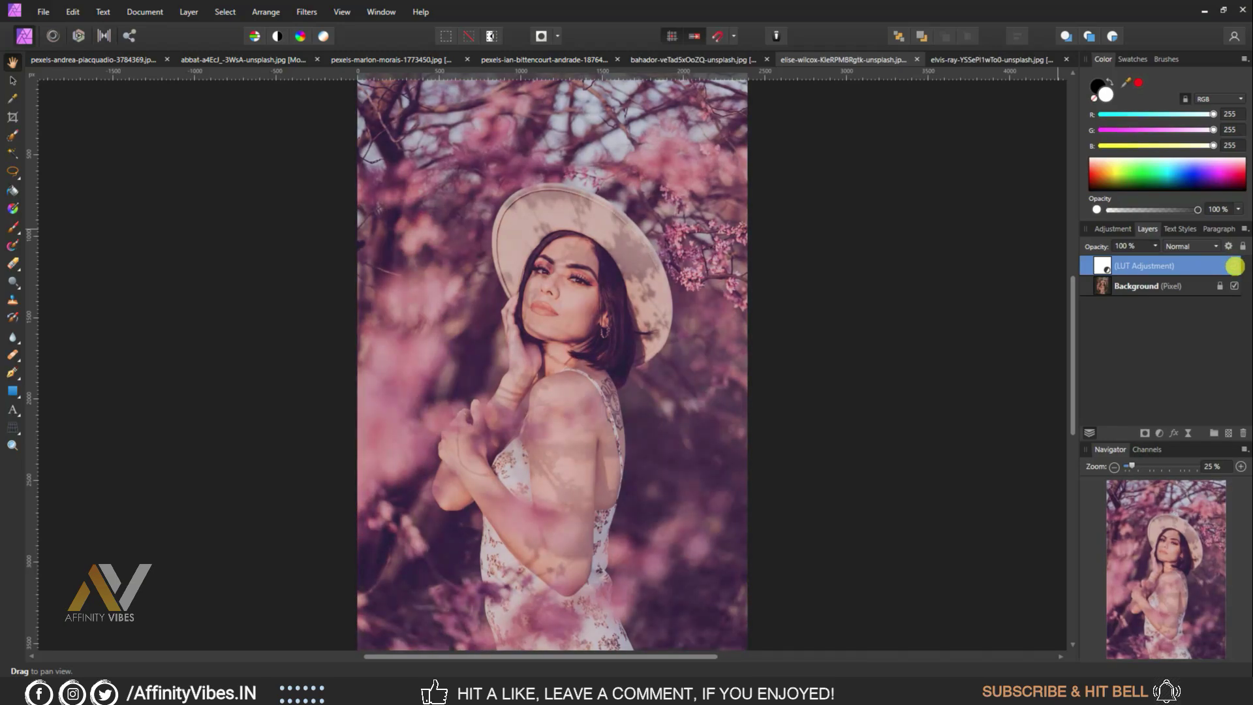
Step: Compare the woman-on-steps photo before and after the LUT, then zoom to 50%
click(986, 59)
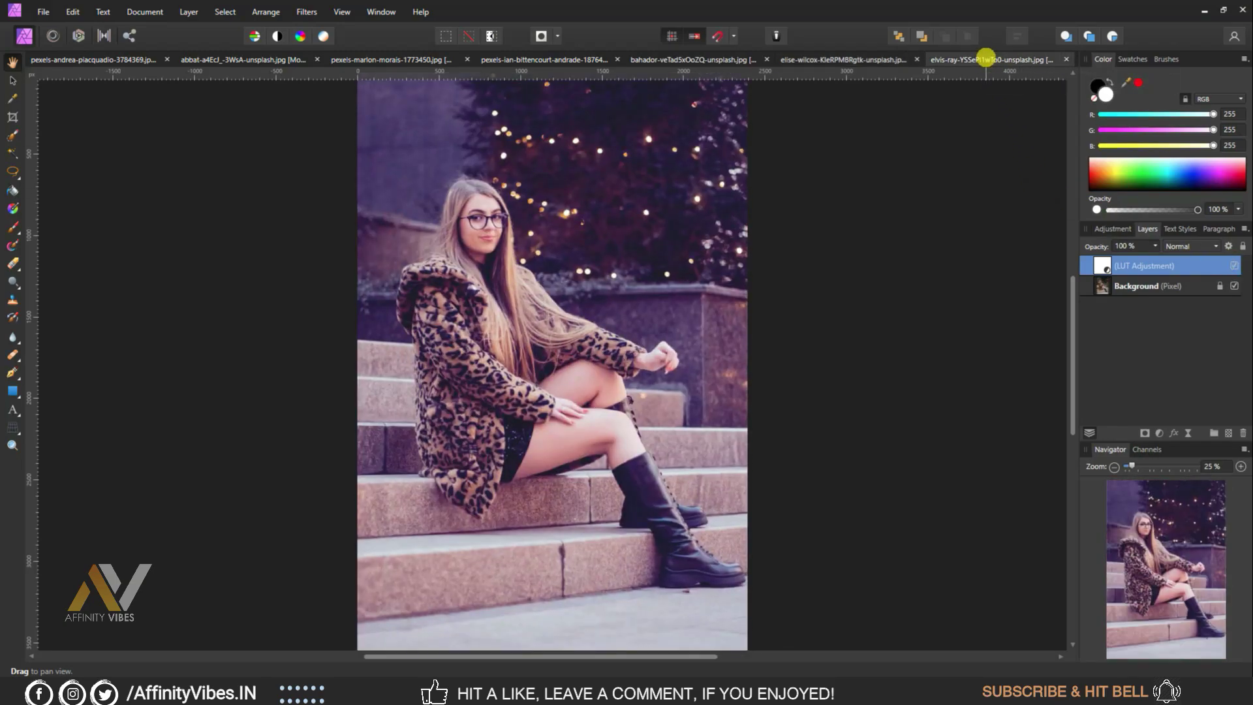
click(1234, 265)
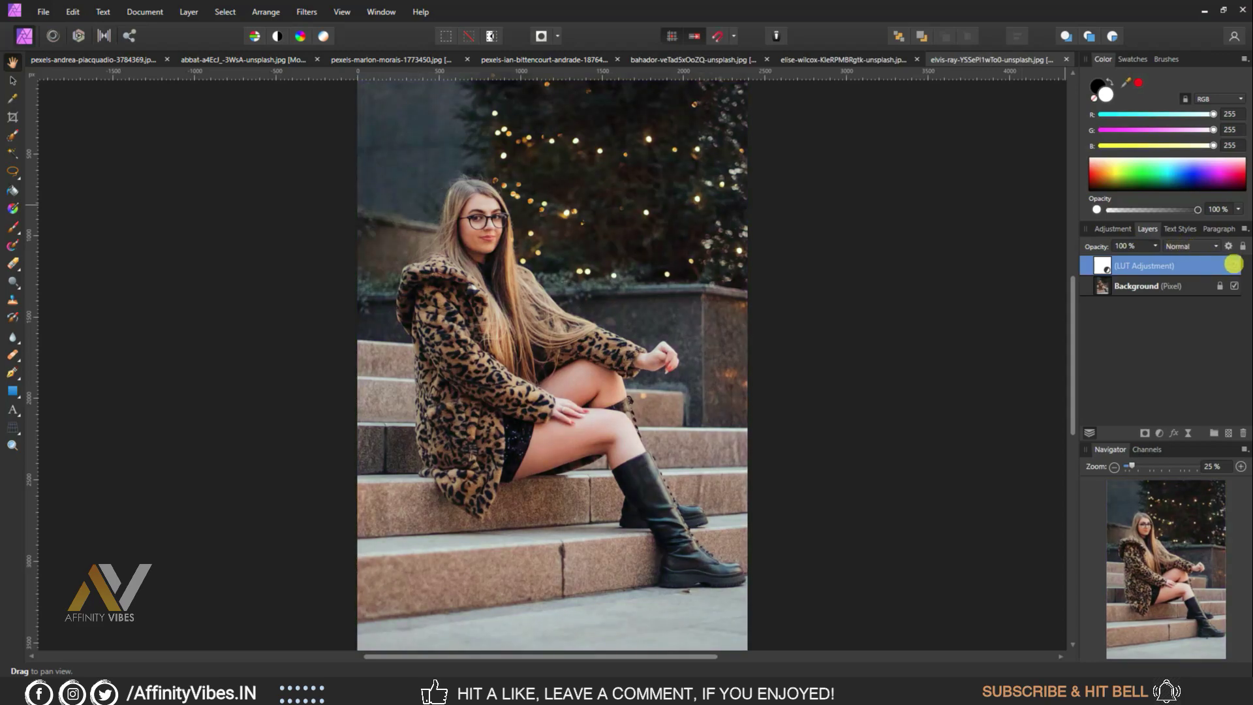
click(1234, 265)
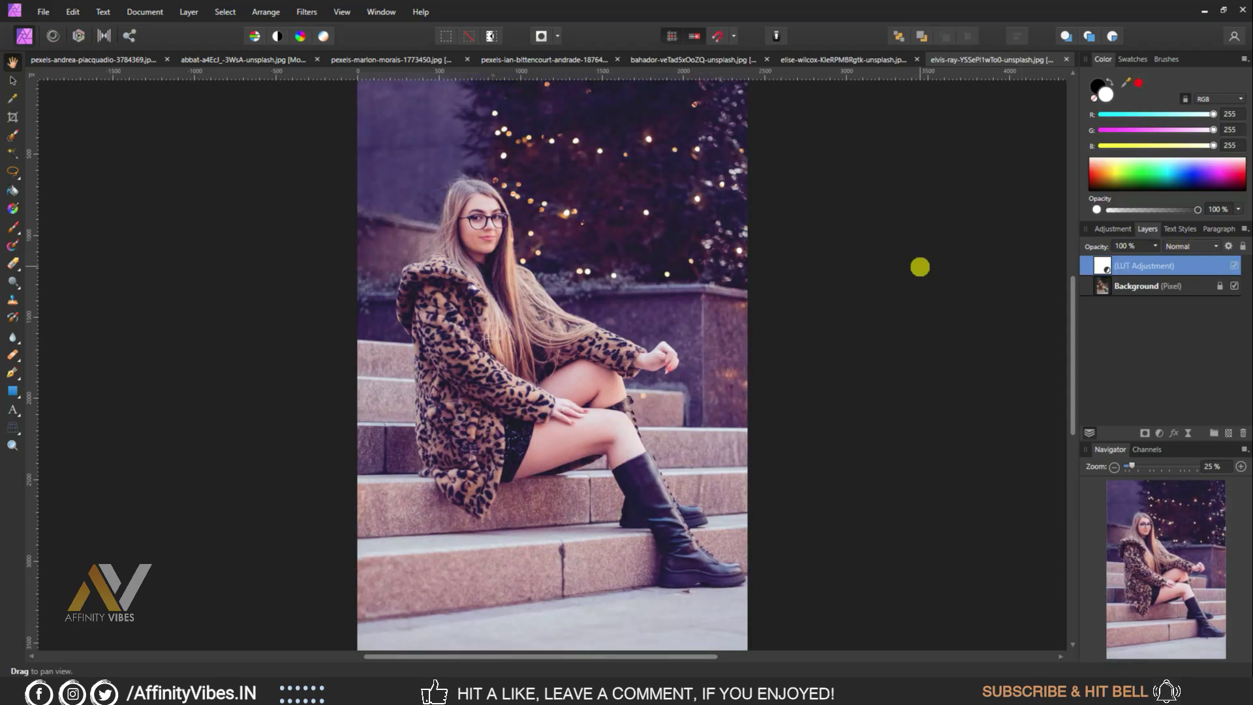
key(ctrl+plus)
scroll(919, 266, up, 3)
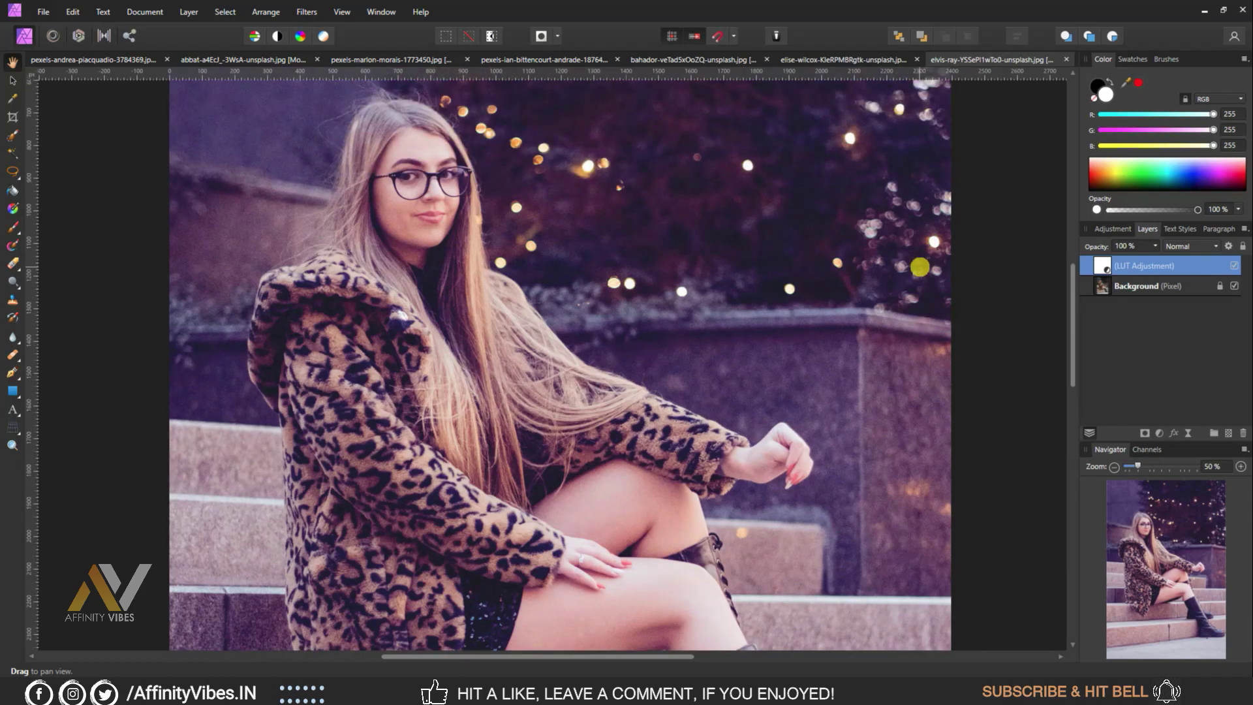
scroll(920, 266, down, 1)
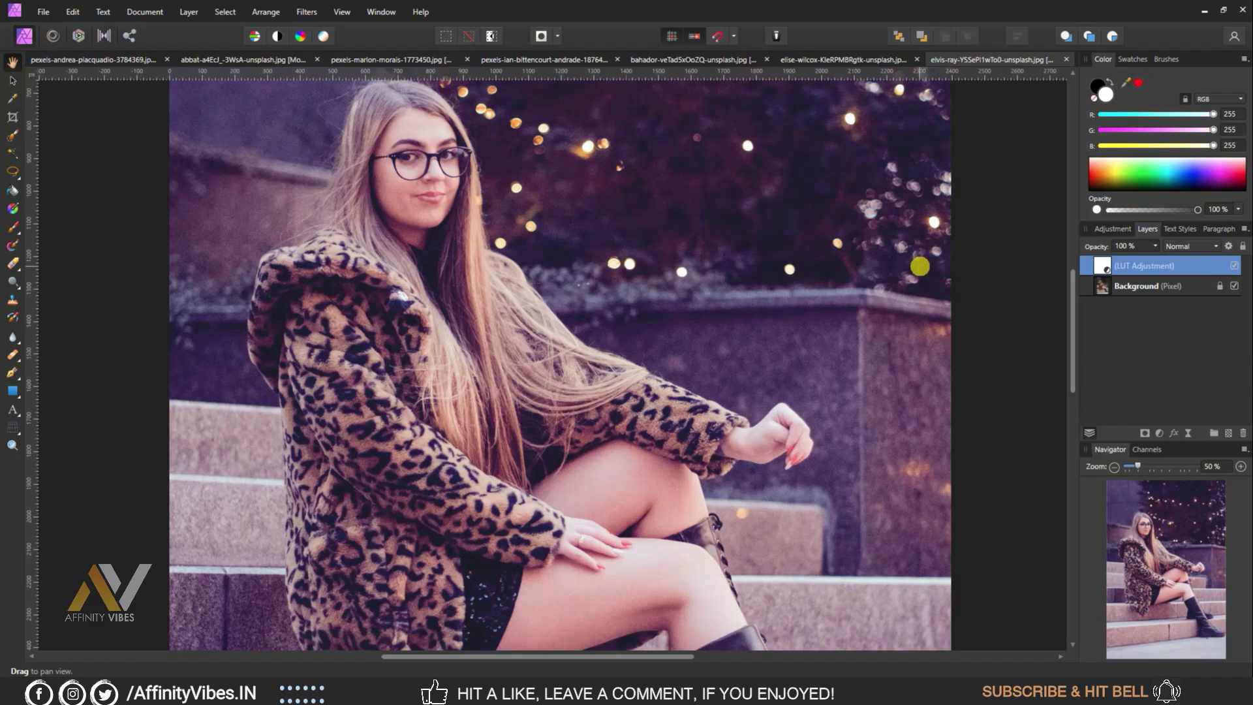